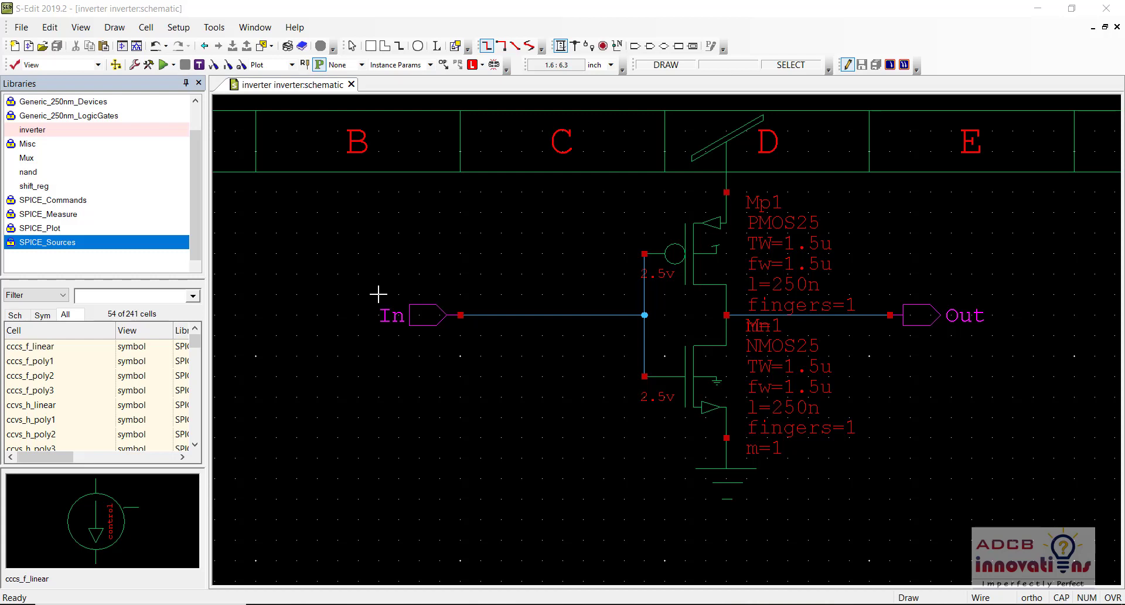
Switch to PowerPoint to review the propagation delay formula, then return to the inverter schematic in S-Edit.
{"action": "mouse_move", "coordinate": [648, 603]}
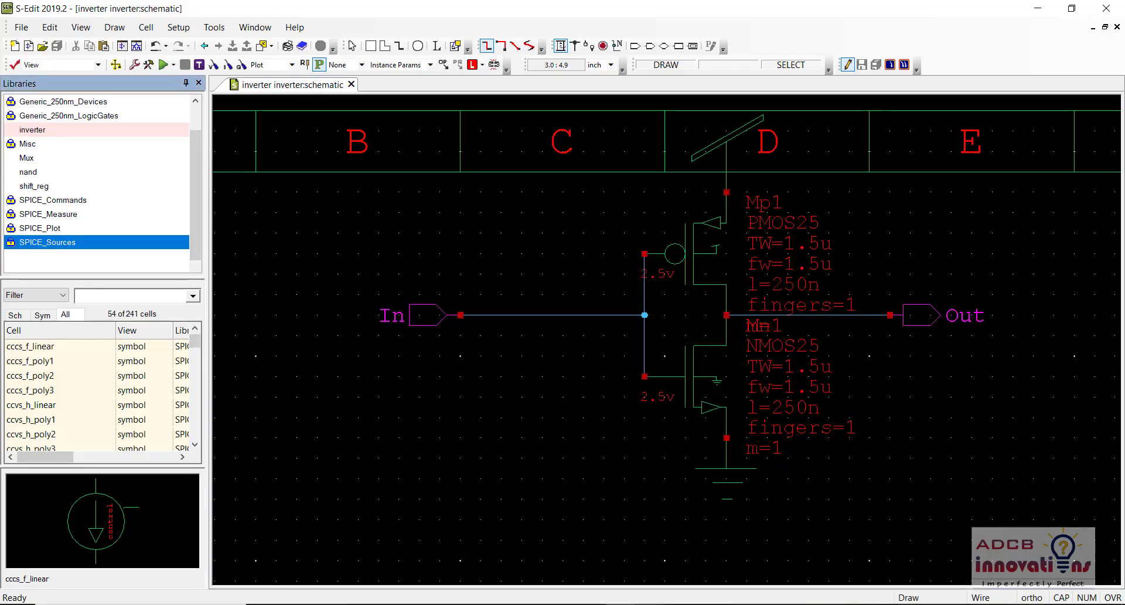
{"action": "left_click", "coordinate": [649, 604]}
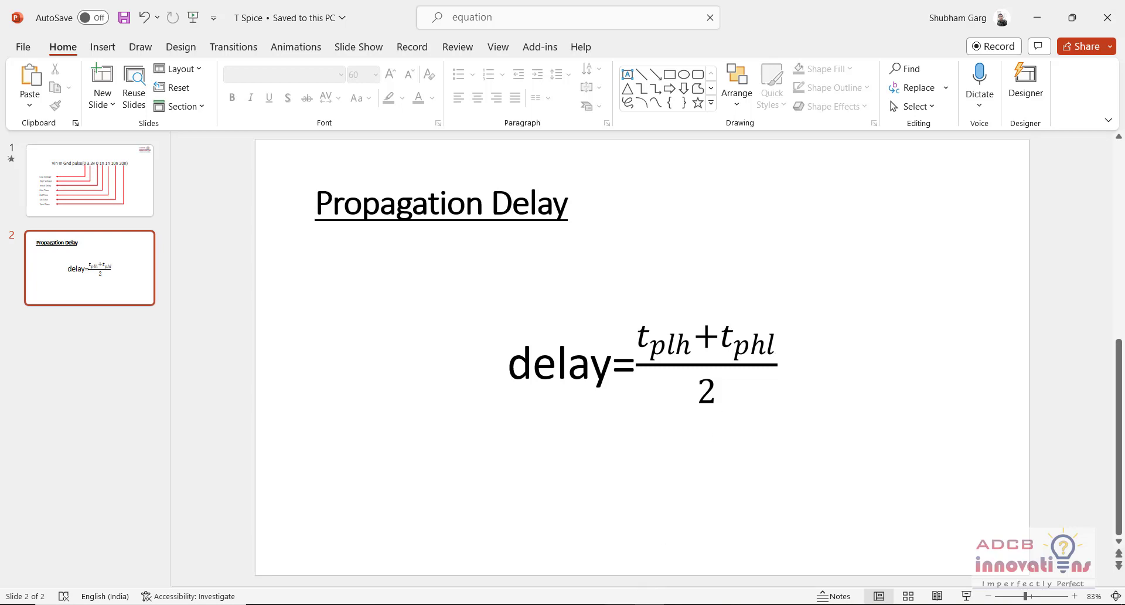
{"action": "left_click", "coordinate": [621, 544]}
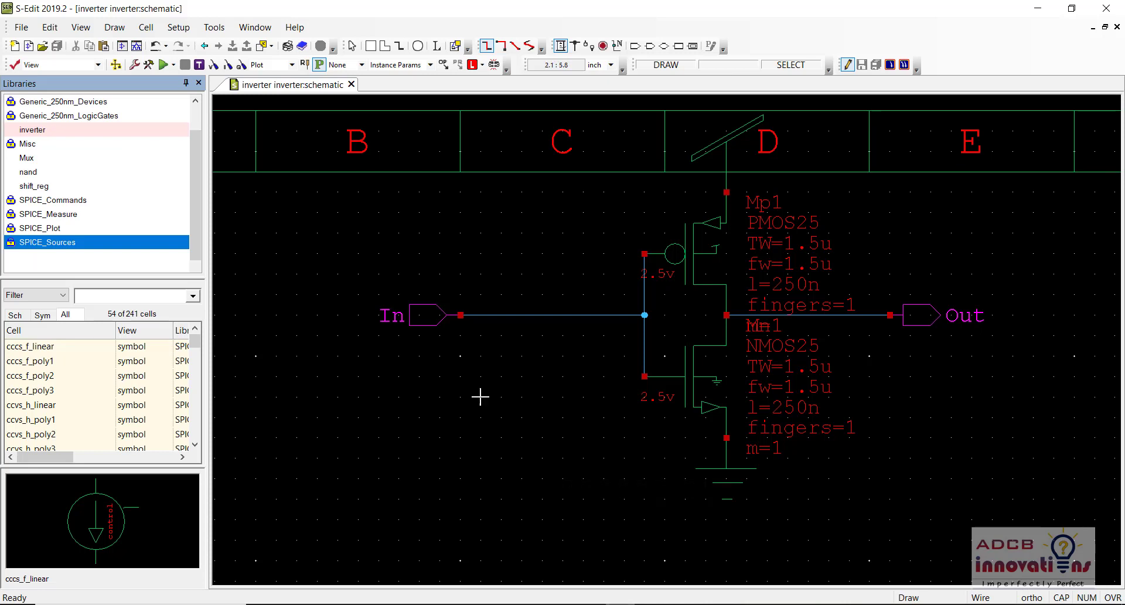
{"action": "left_click", "coordinate": [317, 294]}
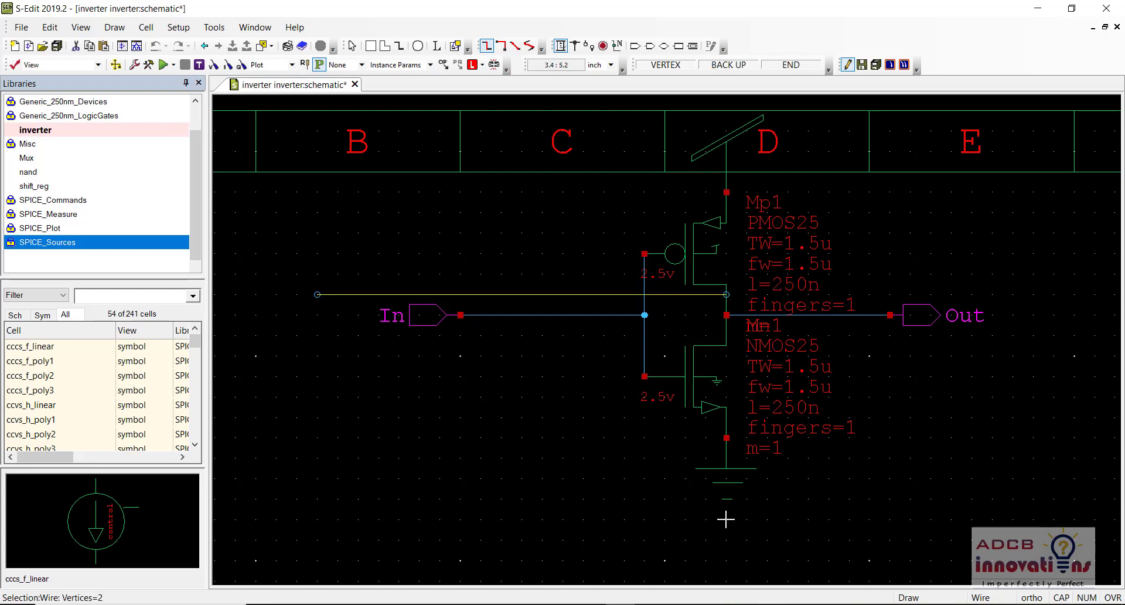
{"action": "right_click", "coordinate": [540, 517]}
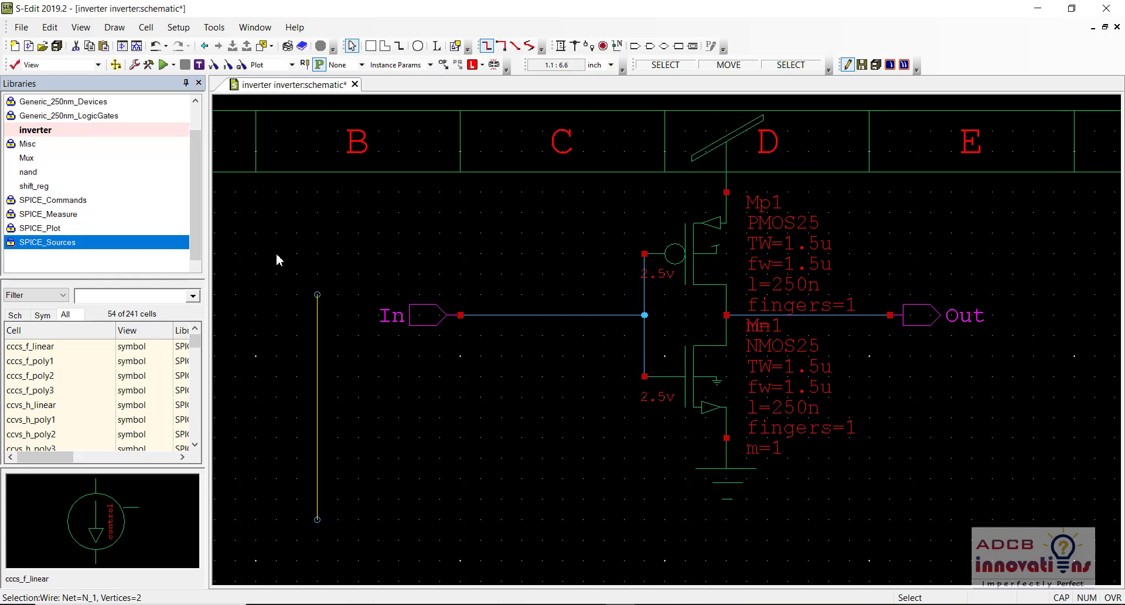
{"action": "key", "text": "Delete"}
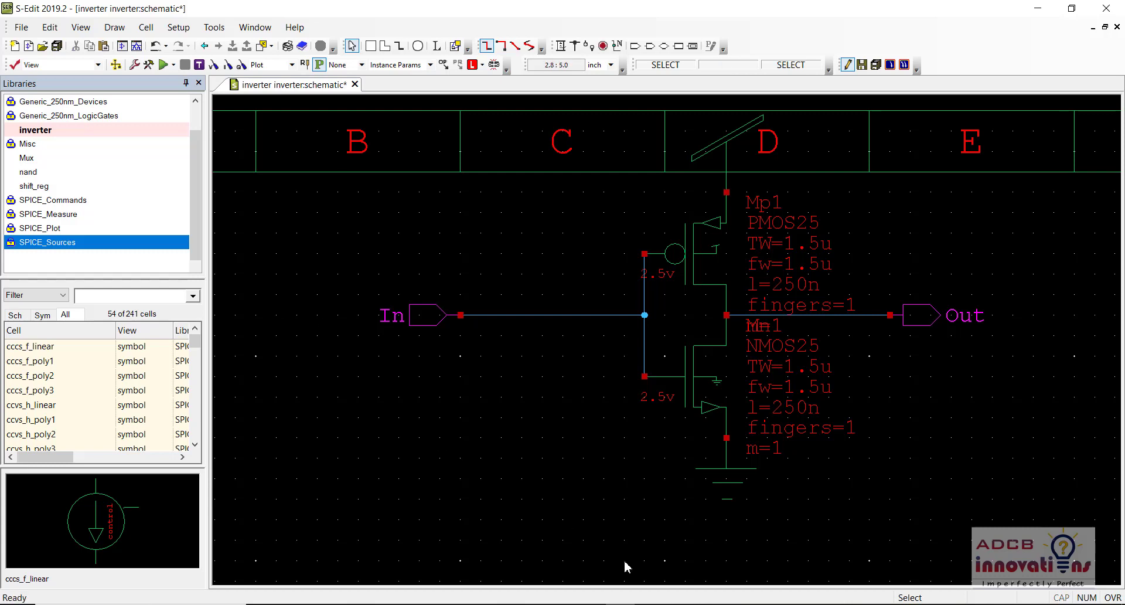
Switch to T-Spice and examine the supply, pulse source, transient and print commands in the inverter netlist's analysis section.
{"action": "left_click", "coordinate": [737, 603]}
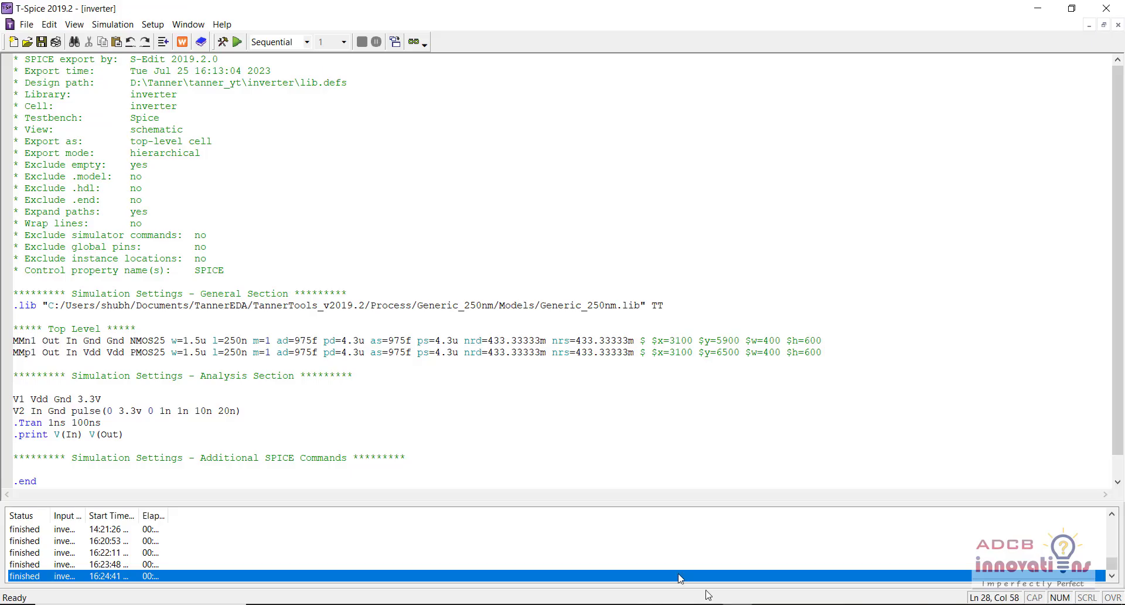
{"action": "key", "text": "Up"}
{"action": "left_click_drag", "start_coordinate": [125, 434], "coordinate": [11, 399]}
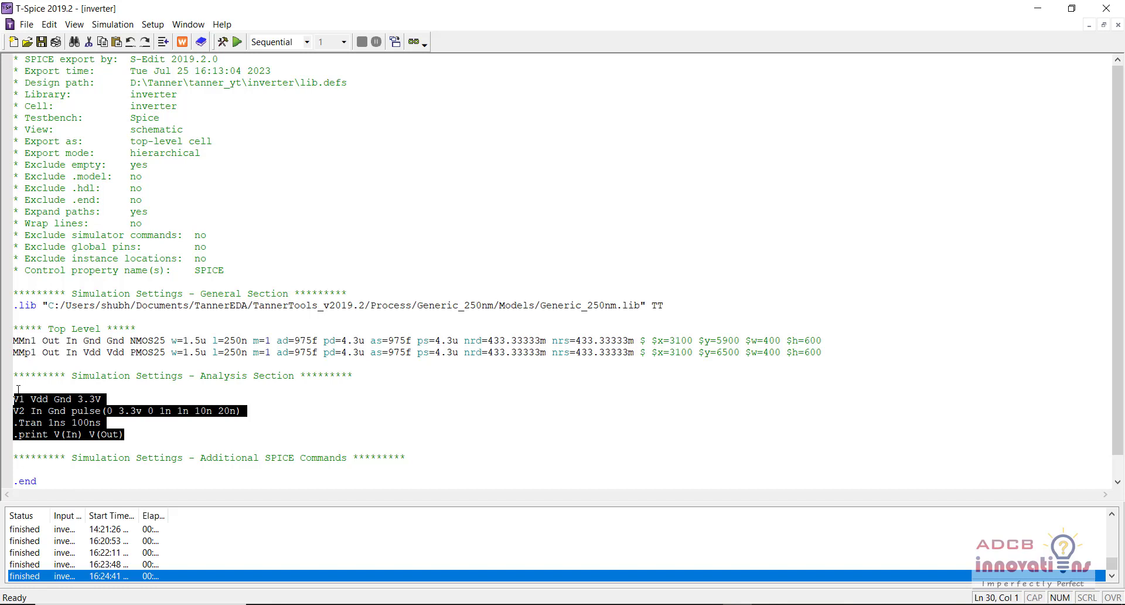
{"action": "left_click", "coordinate": [18, 389]}
{"action": "left_click_drag", "start_coordinate": [122, 439], "coordinate": [3, 388]}
{"action": "left_click", "coordinate": [48, 378]}
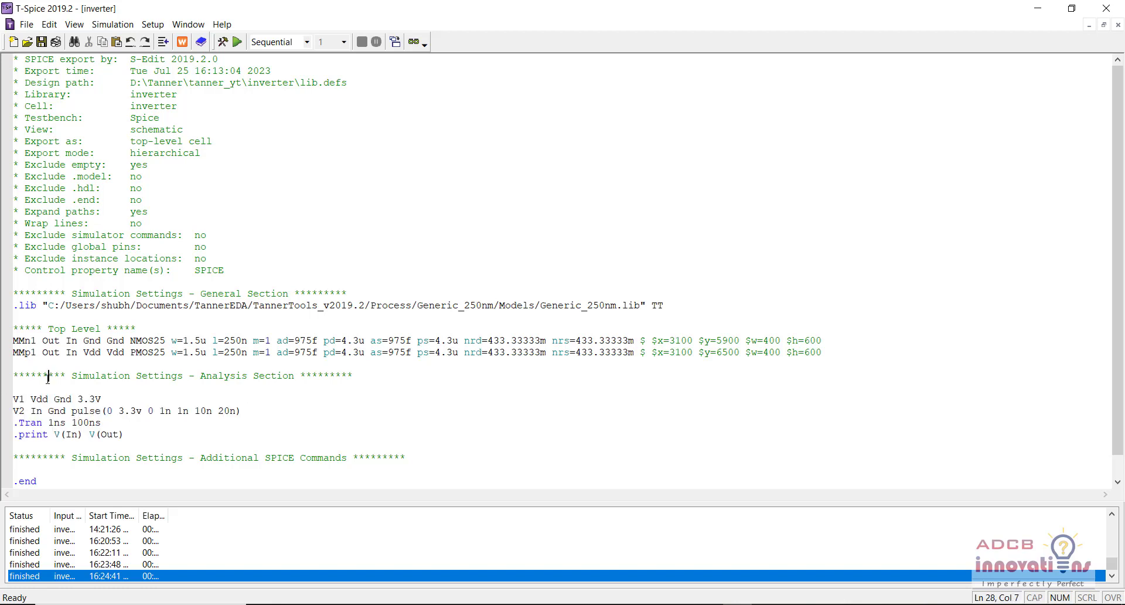
Run the inverter simulation, overwriting the existing output file, and maximize the resulting waveform window.
{"action": "left_click", "coordinate": [238, 42]}
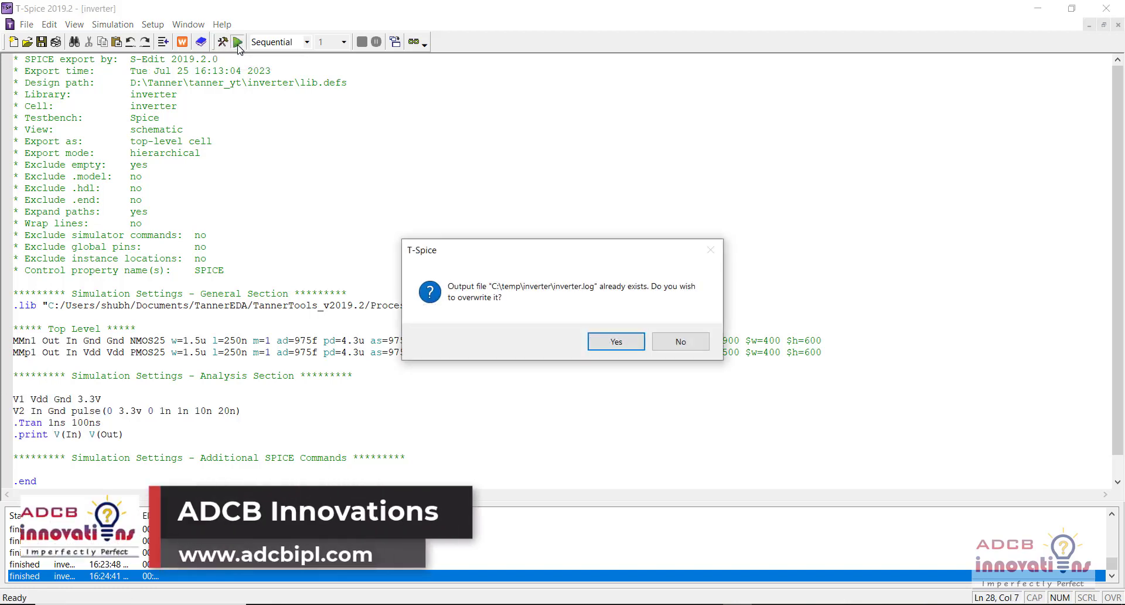
{"action": "left_click", "coordinate": [612, 343]}
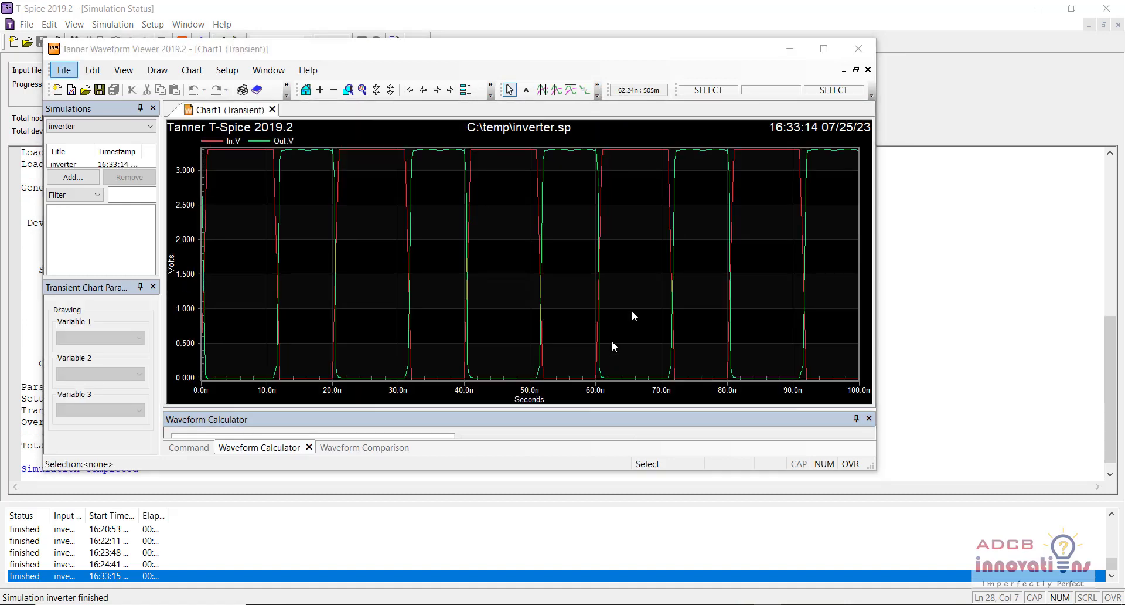
{"action": "left_click", "coordinate": [824, 49]}
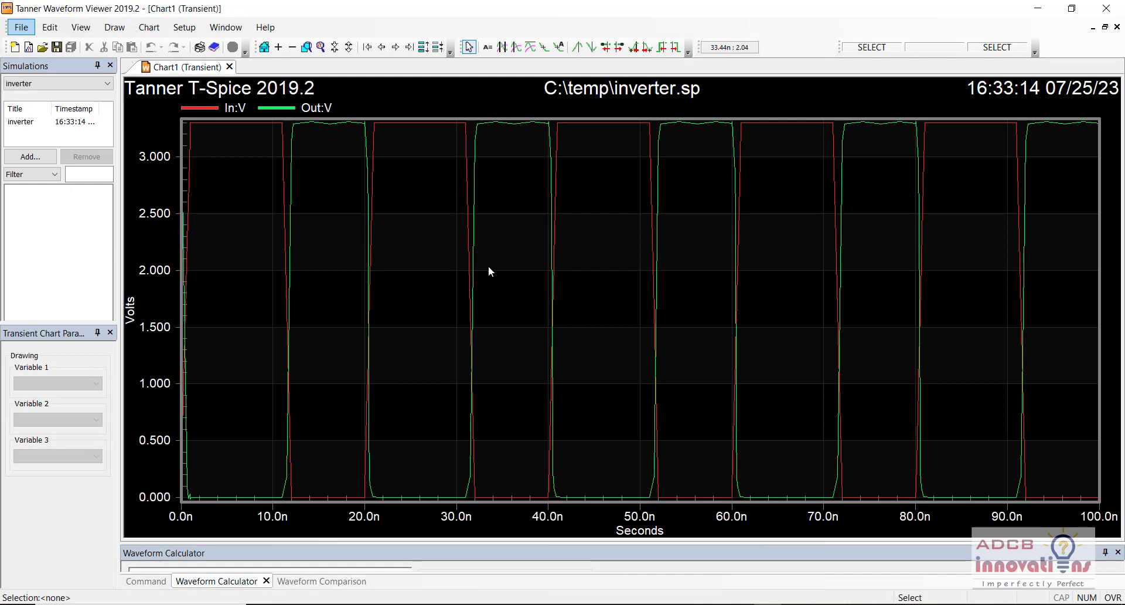
Split the In and Out traces into separate charts and zoom in on the input's rising edge near 40 ns.
{"action": "left_click", "coordinate": [424, 47]}
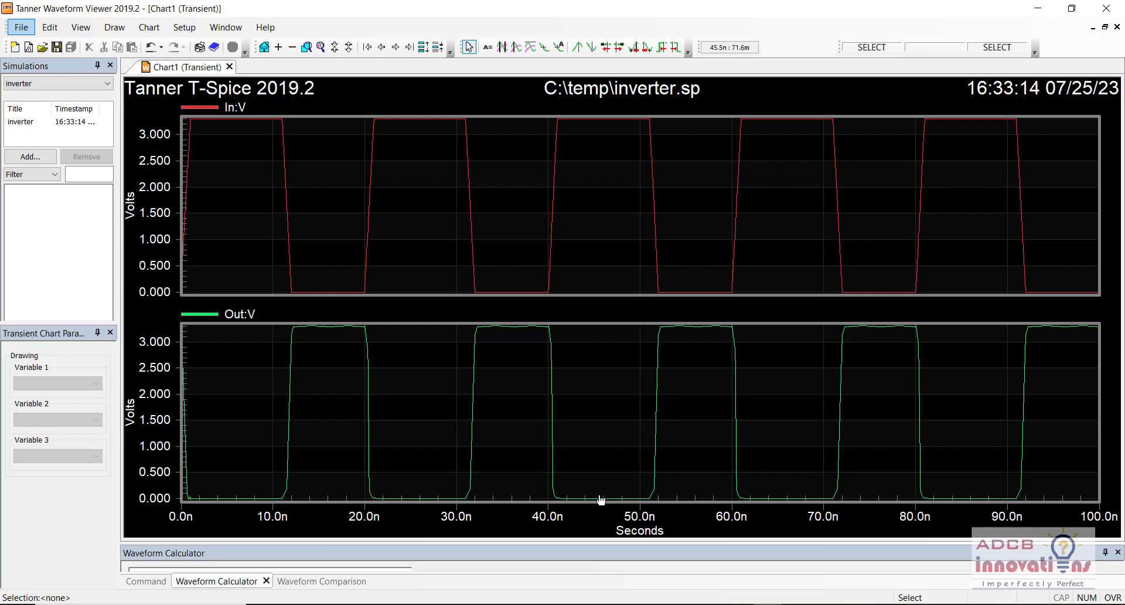
{"action": "left_click", "coordinate": [281, 51]}
{"action": "left_click", "coordinate": [281, 51]}
{"action": "key", "text": "Left"}
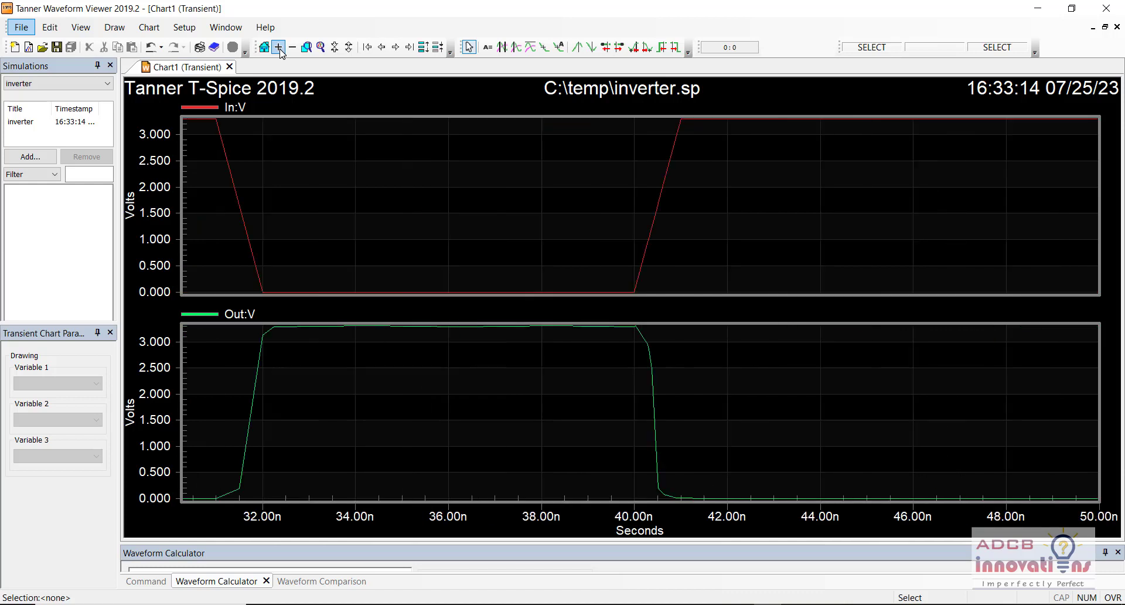
{"action": "key", "text": "Right"}
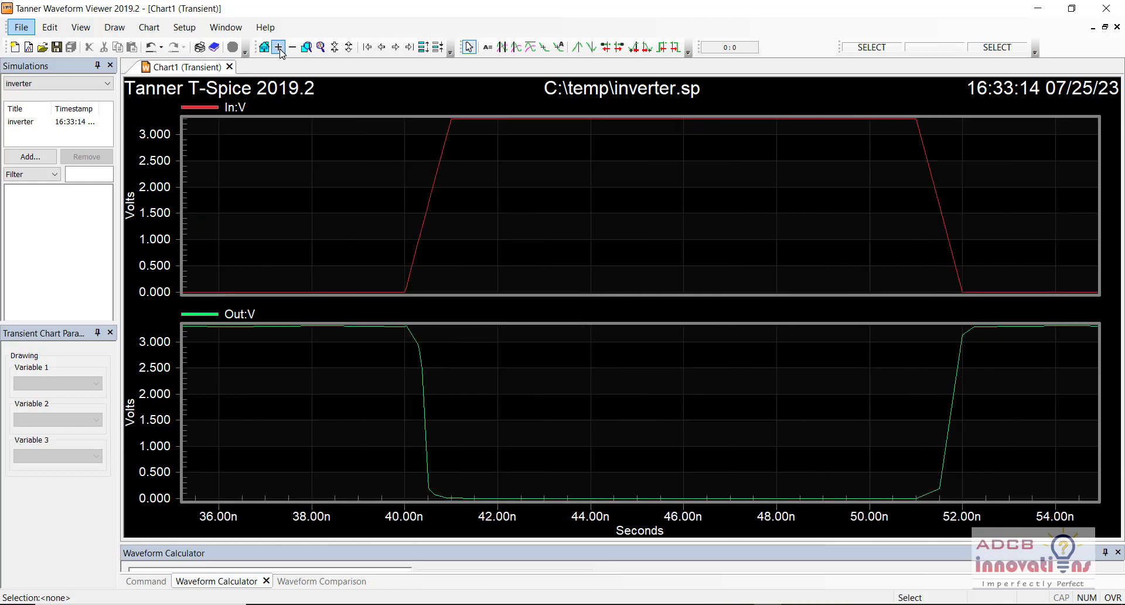
{"action": "left_click", "coordinate": [281, 51]}
{"action": "left_click", "coordinate": [279, 47]}
{"action": "key", "text": "Right"}
{"action": "key", "text": "Left"}
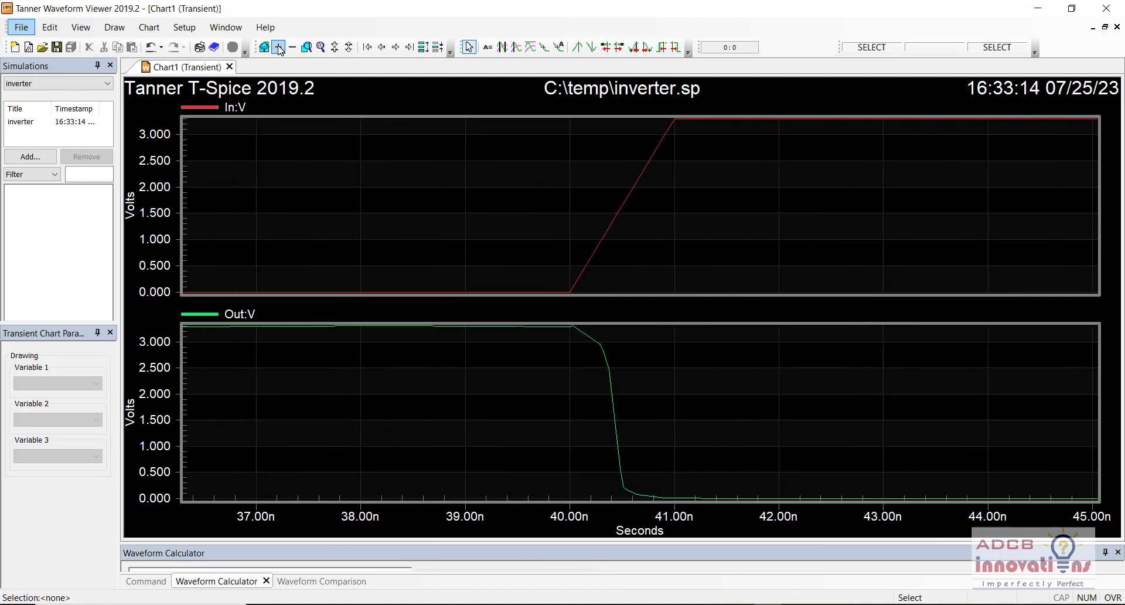
{"action": "left_click", "coordinate": [281, 50]}
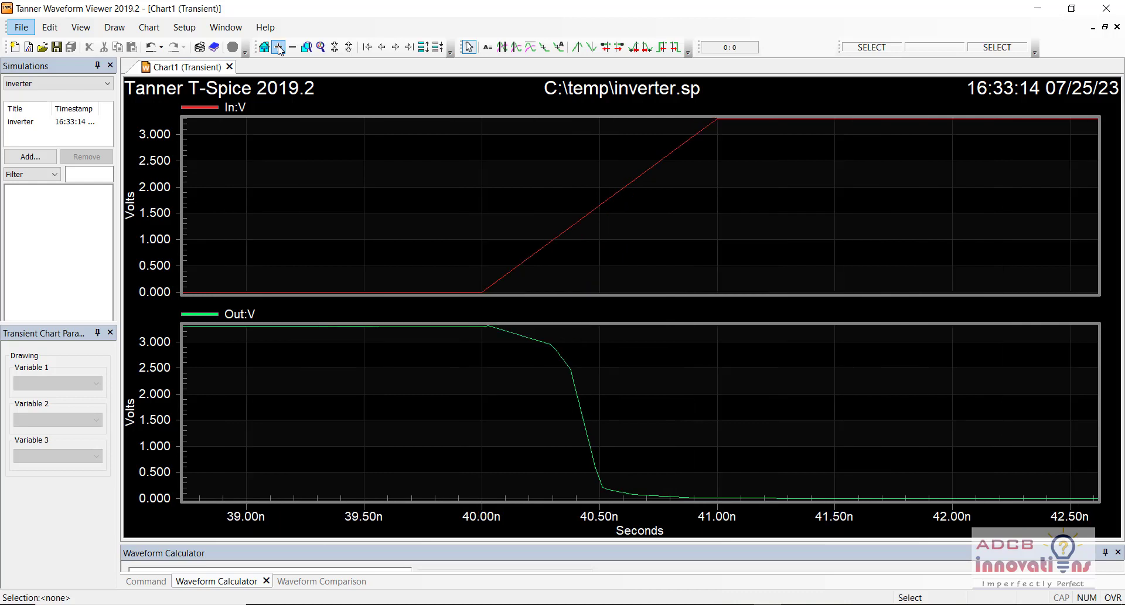
{"action": "left_click", "coordinate": [281, 50]}
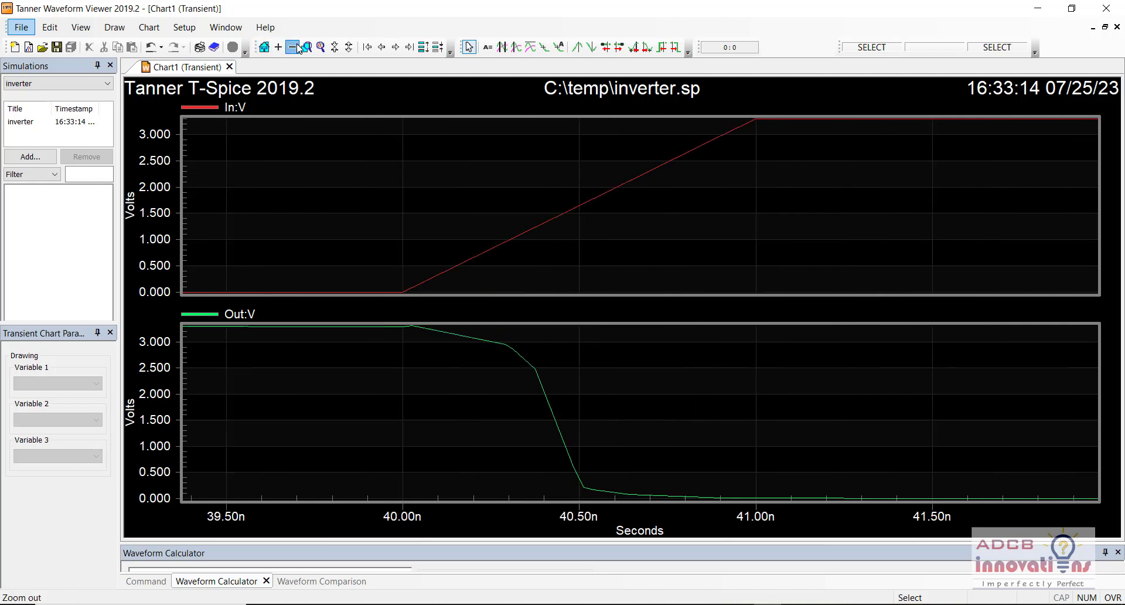
{"action": "left_click", "coordinate": [292, 47]}
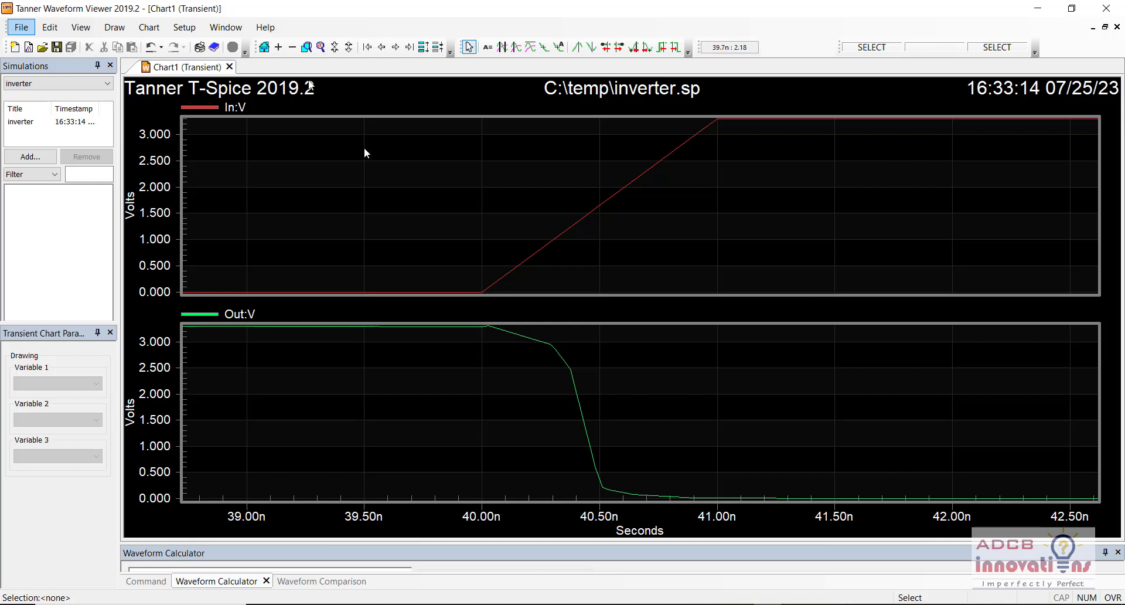
Overlay the In and Out traces in one chart and place a horizontal cursor at about 1.63 V.
{"action": "left_click", "coordinate": [437, 48]}
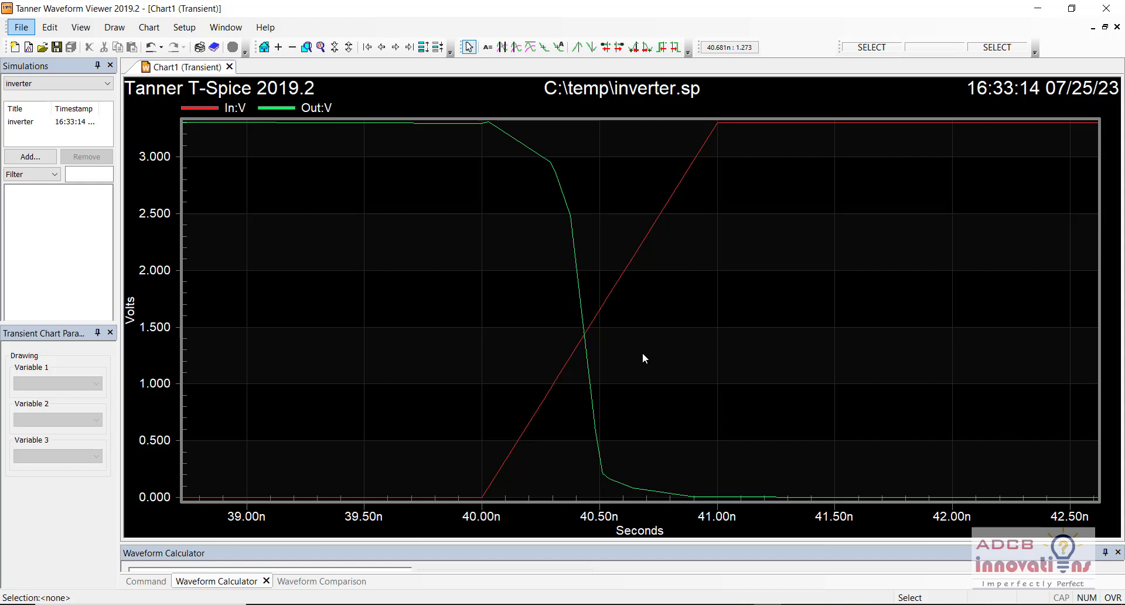
{"action": "mouse_move", "coordinate": [630, 604]}
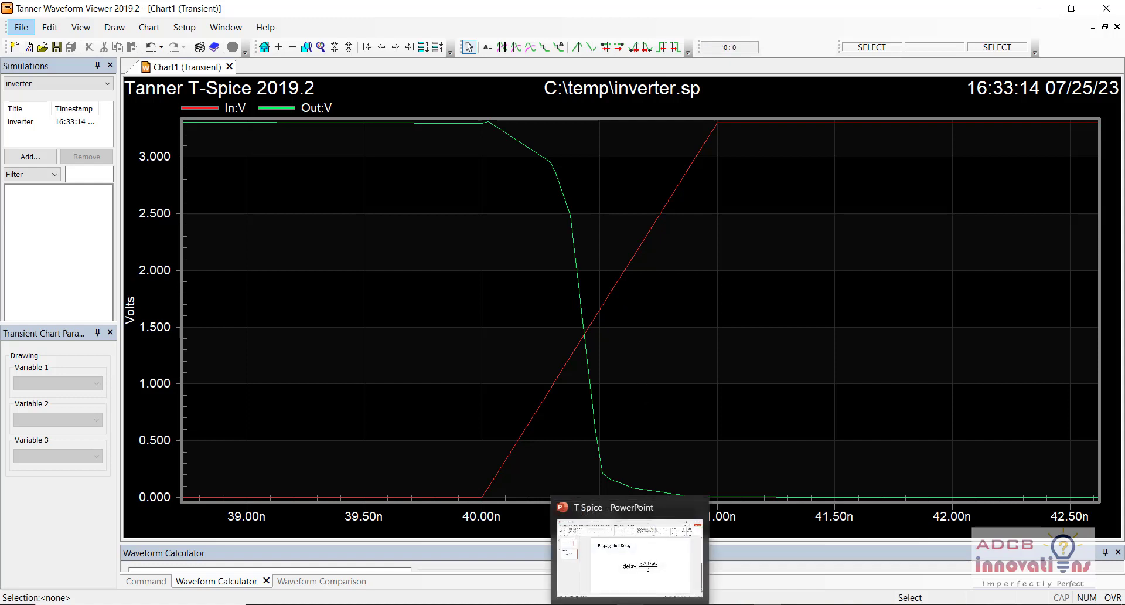
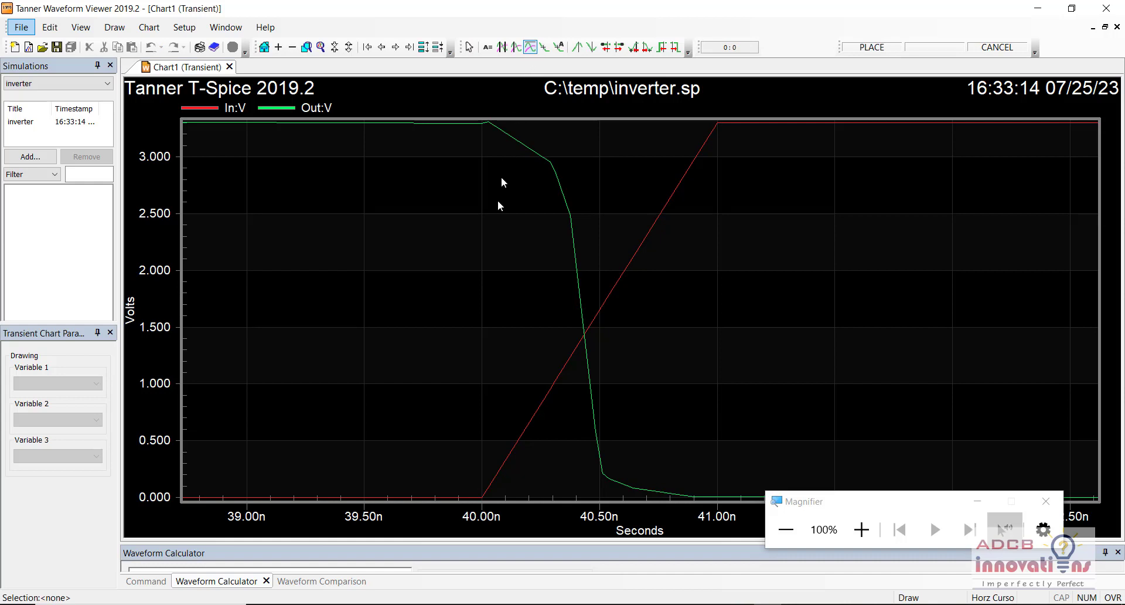
{"action": "left_click", "coordinate": [501, 202]}
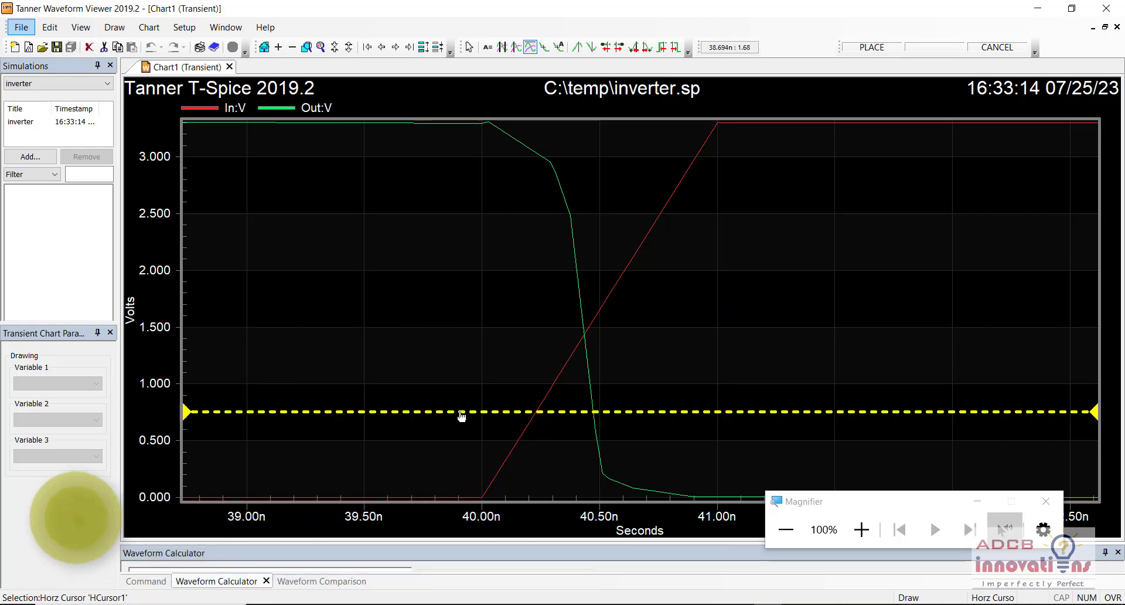
{"action": "left_click", "coordinate": [861, 529]}
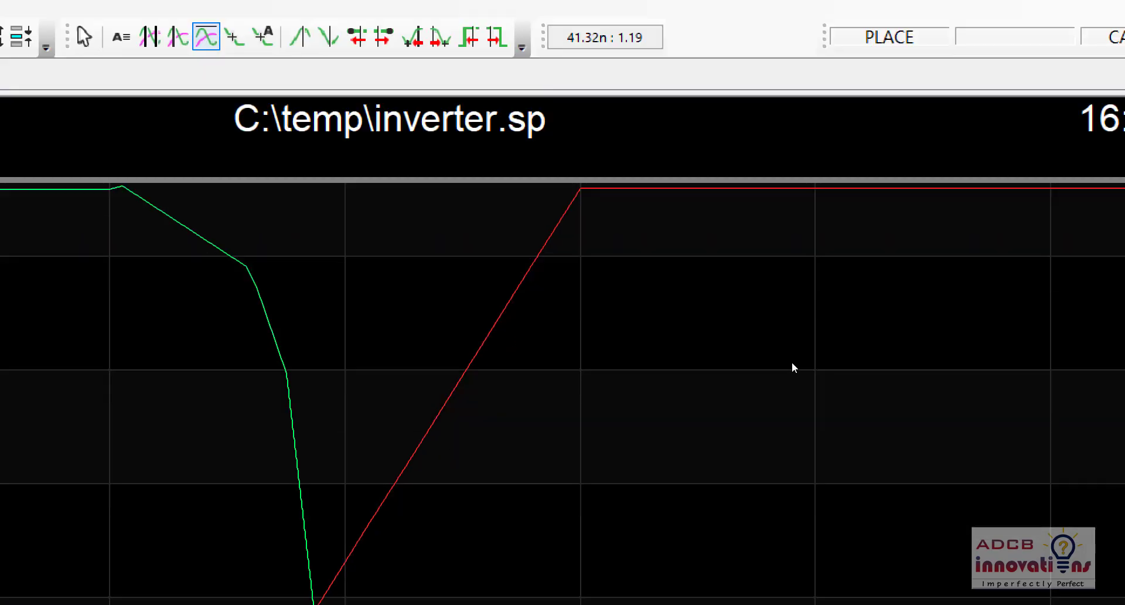
{"action": "left_click", "coordinate": [721, 500]}
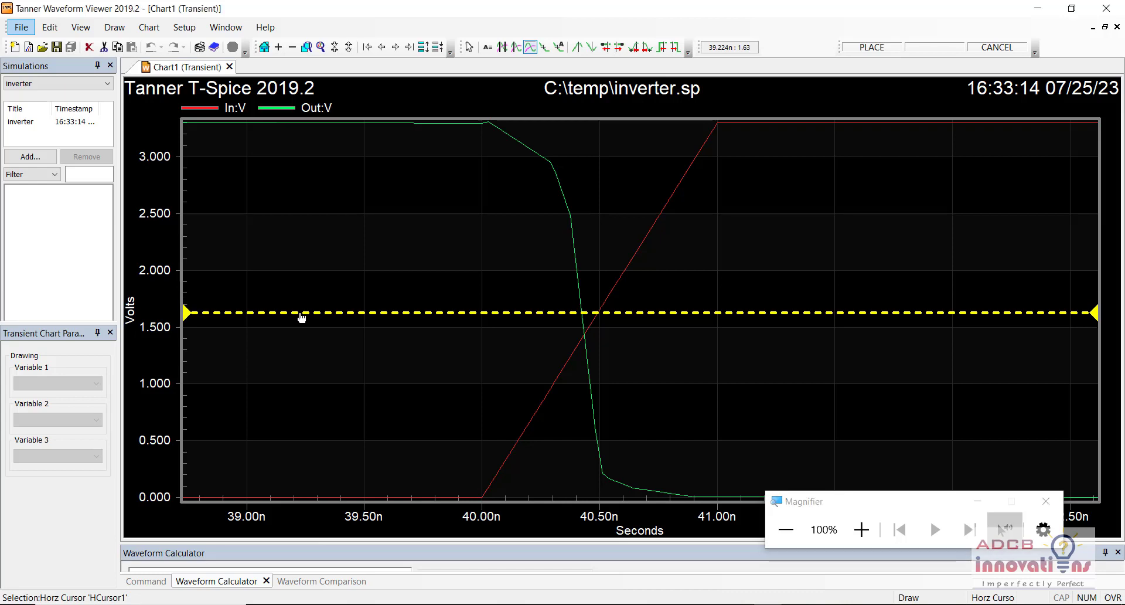
{"action": "left_click", "coordinate": [301, 314]}
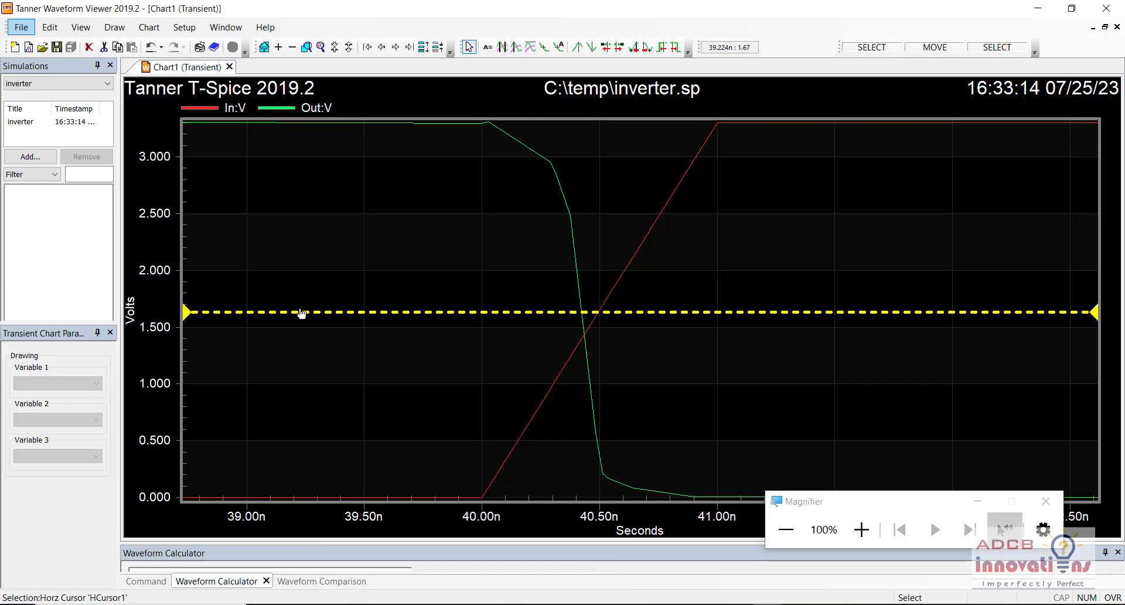
Fine-tune the horizontal cursor to about 1.64 V, checking its crossings with both traces under magnification.
{"action": "left_click", "coordinate": [869, 533]}
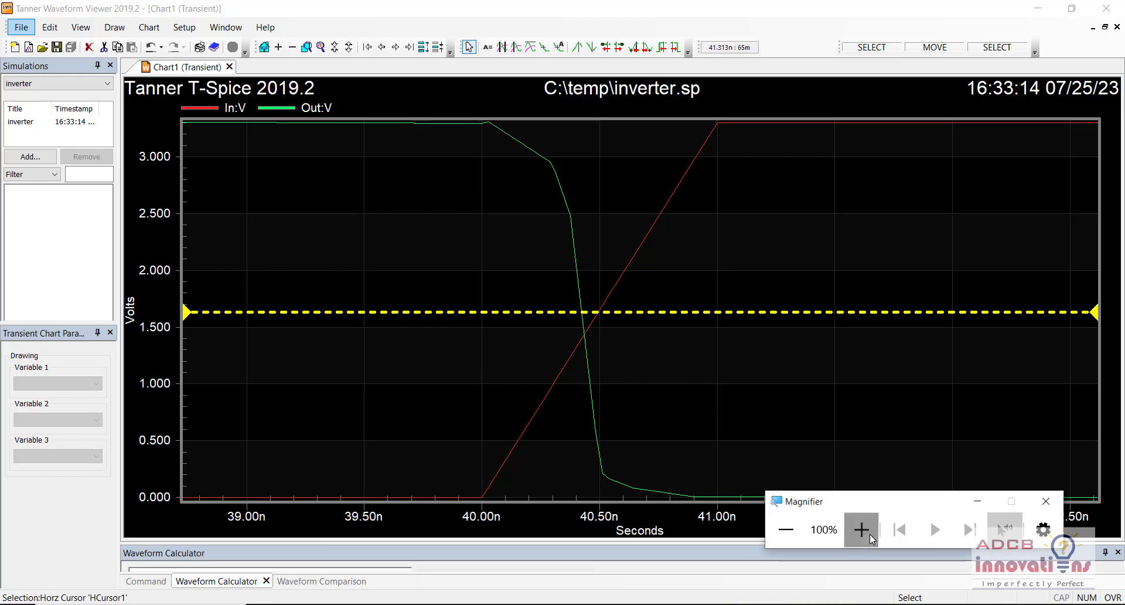
{"action": "left_click", "coordinate": [870, 533]}
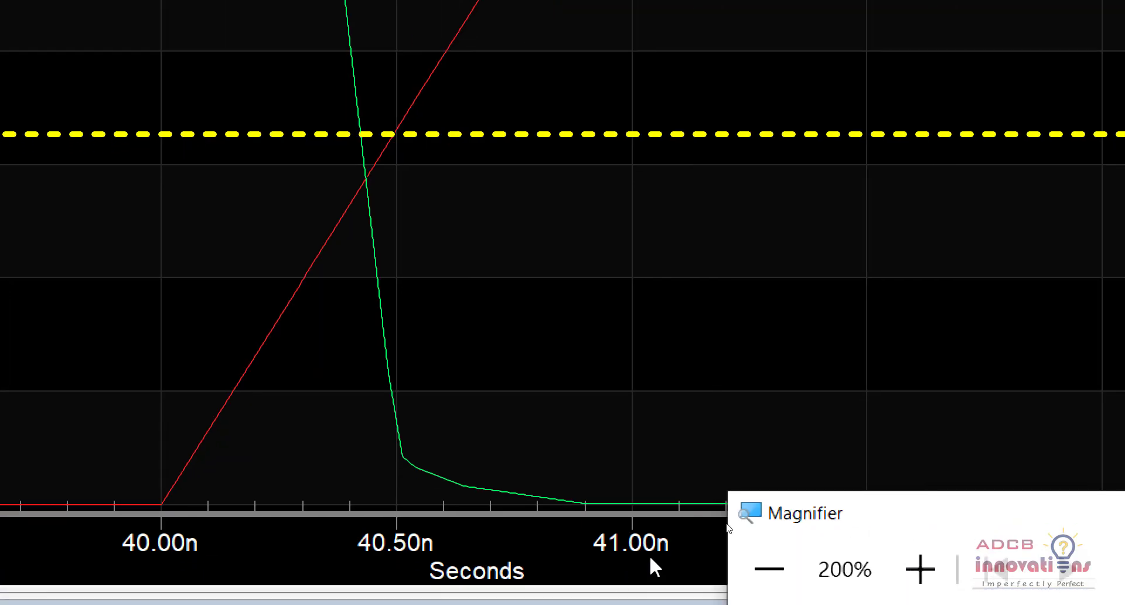
{"action": "left_click", "coordinate": [786, 529]}
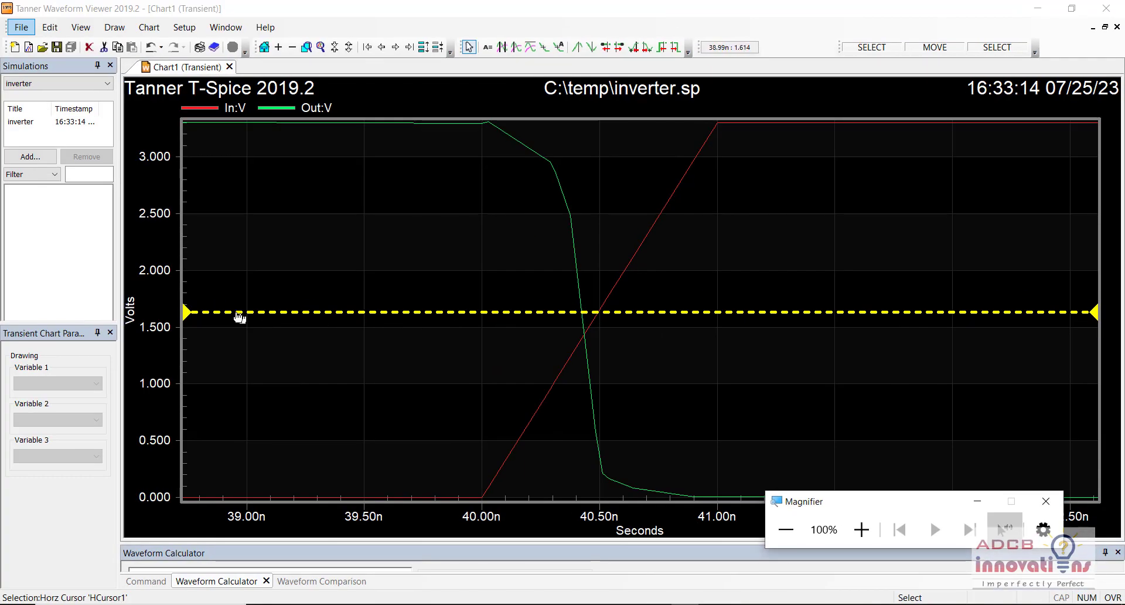
{"action": "left_click_drag", "start_coordinate": [225, 314], "coordinate": [224, 314]}
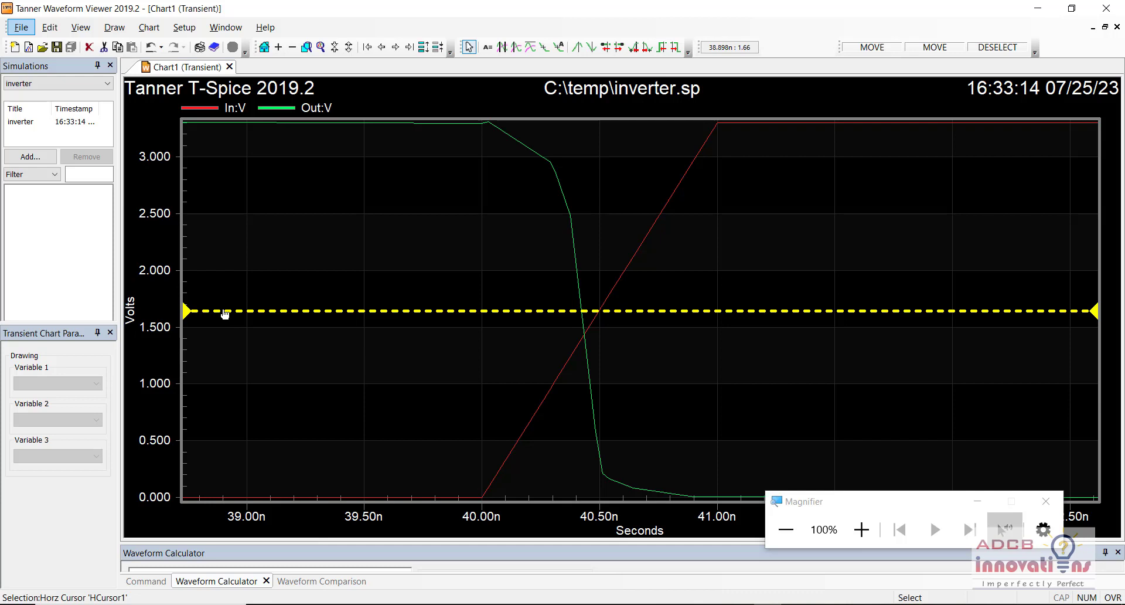
{"action": "left_click_drag", "start_coordinate": [224, 314], "coordinate": [225, 315]}
{"action": "left_click", "coordinate": [327, 265]}
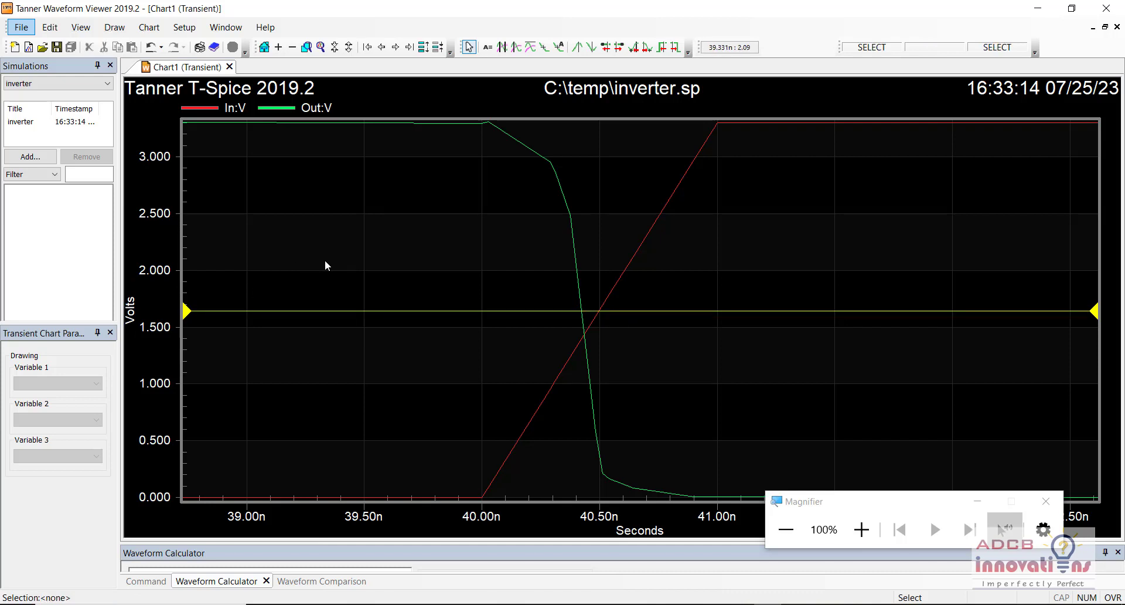
Magnify the screen to examine where the horizontal cursor crosses the In and Out traces, then restore normal magnification.
{"action": "left_click", "coordinate": [325, 312]}
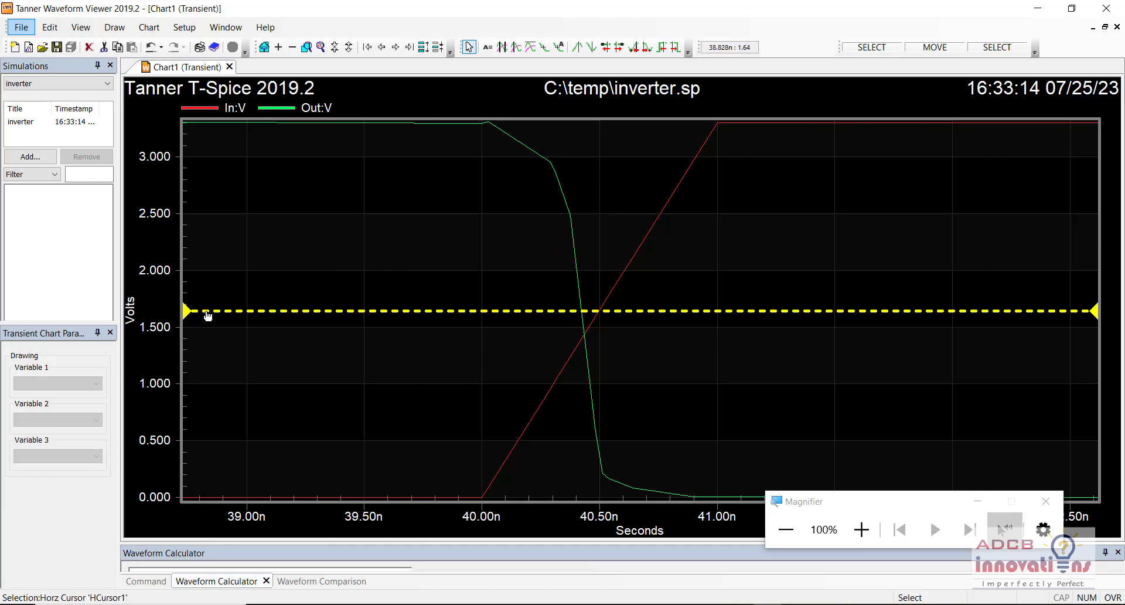
{"action": "left_click", "coordinate": [263, 283]}
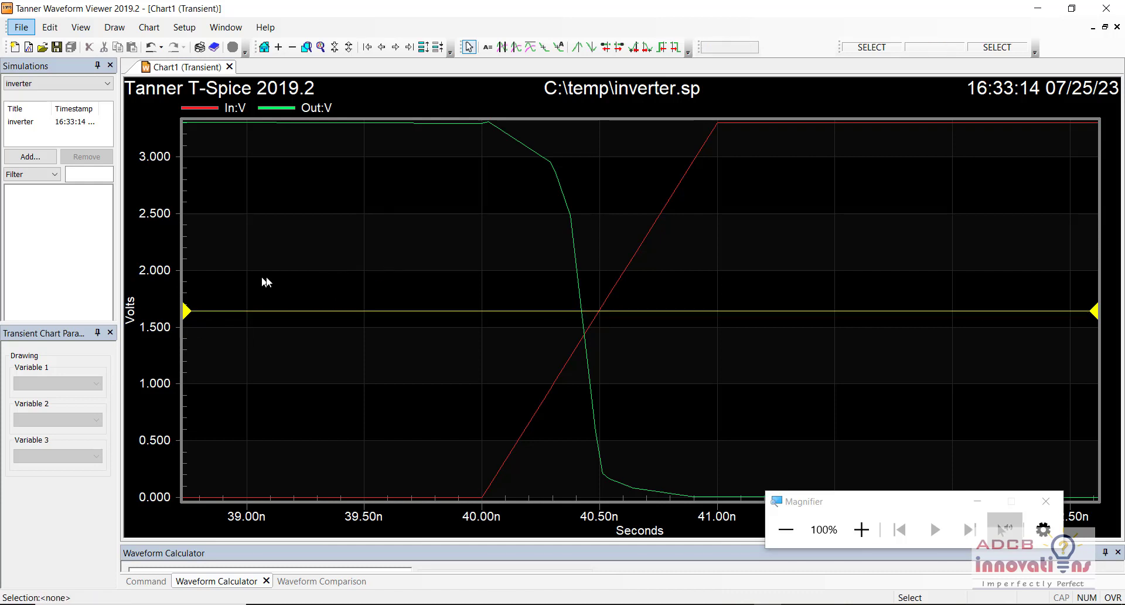
{"action": "left_click", "coordinate": [861, 529]}
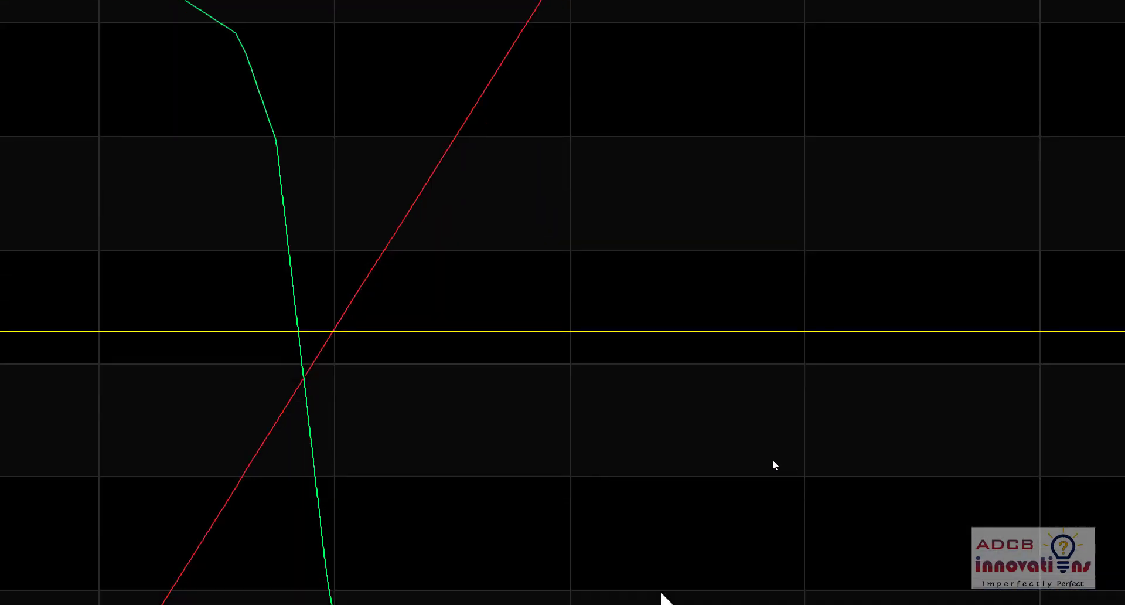
{"action": "key", "text": "super+minus"}
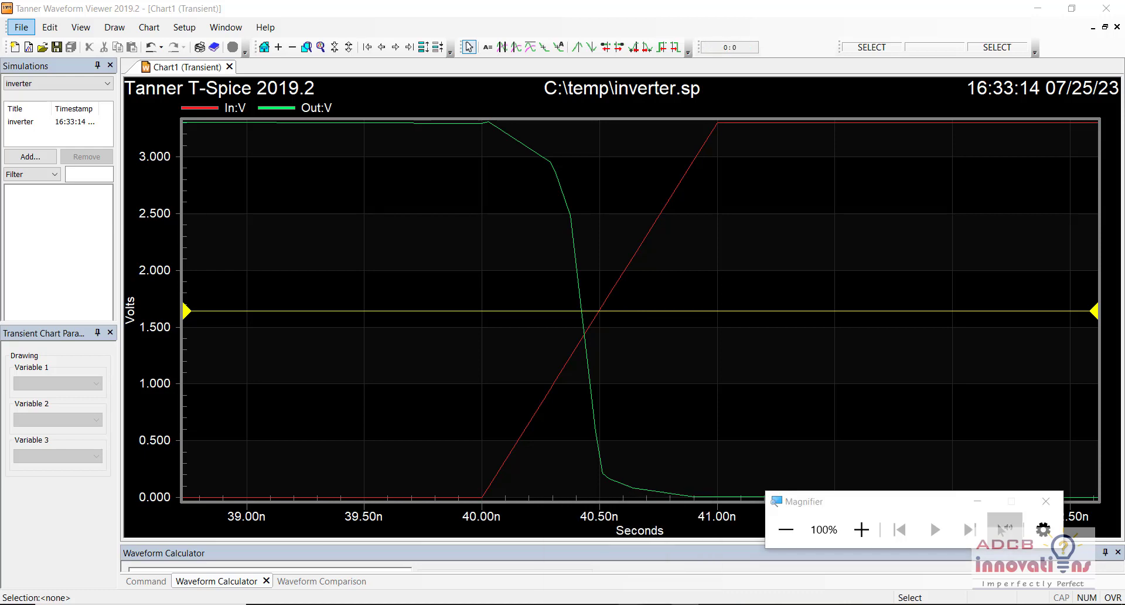
Switch to the PowerPoint presentation, add a slide, and enter "X1=output touches the horizontal bar" above a second bullet "x2".
{"action": "key", "text": "alt+Tab"}
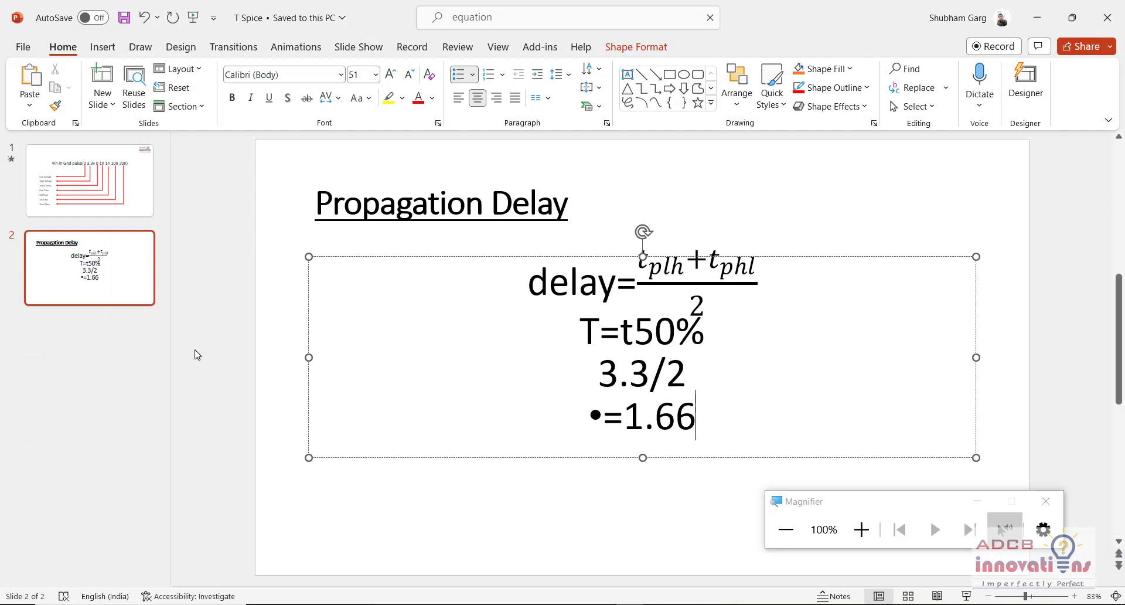
{"action": "key", "text": "ctrl+m"}
{"action": "left_click", "coordinate": [426, 336]}
{"action": "type", "text": "x1"}
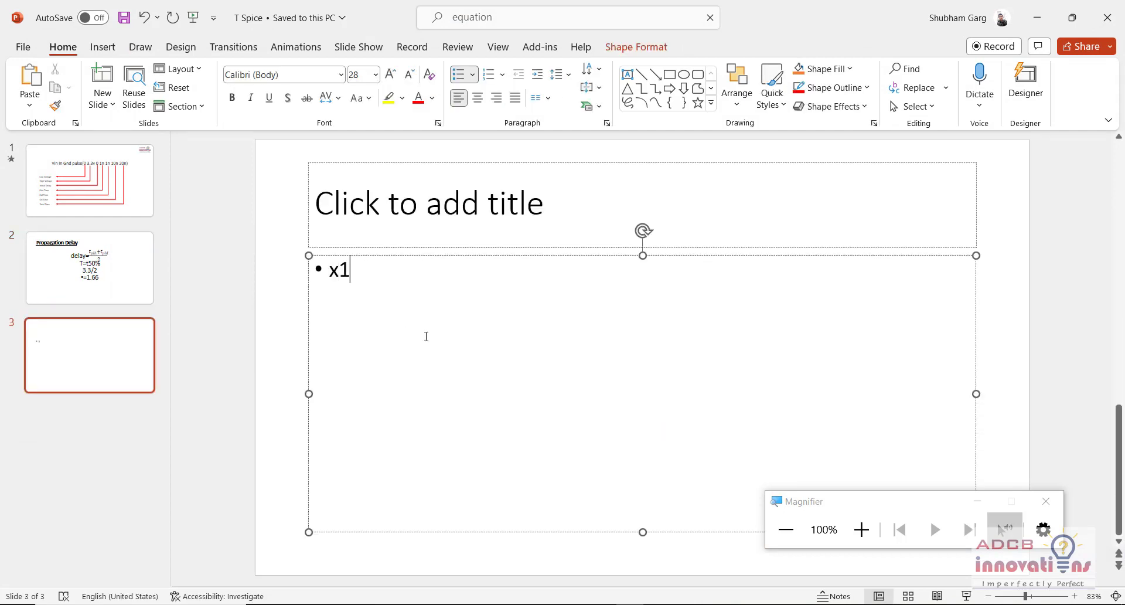
{"action": "key", "text": "Return"}
{"action": "type", "text": "x2"}
{"action": "type", "text": "=ou"}
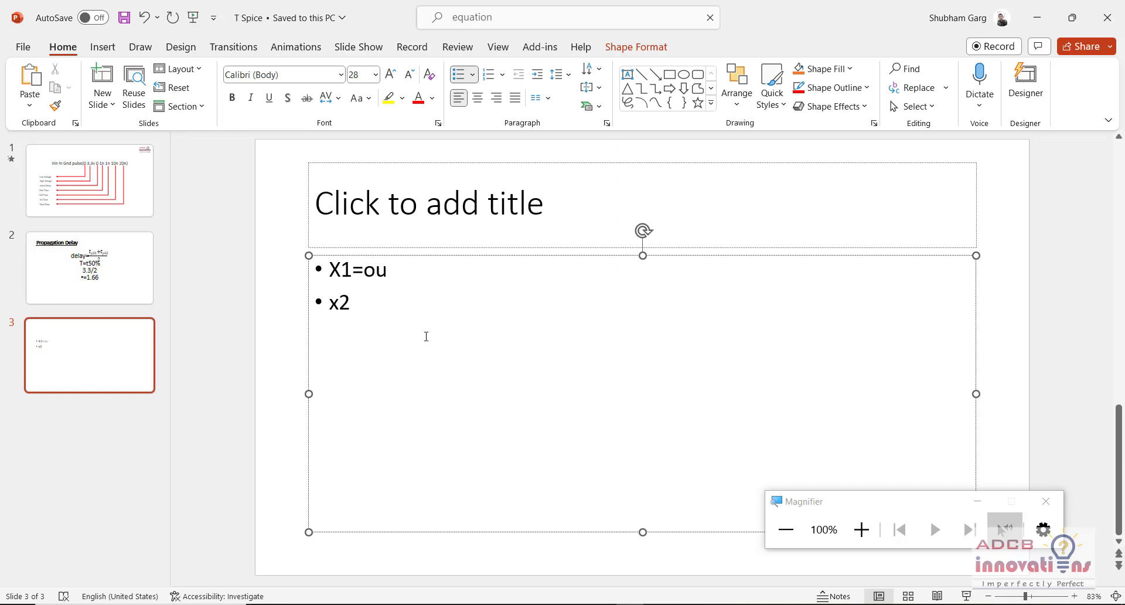
{"action": "type", "text": "tput touches the"}
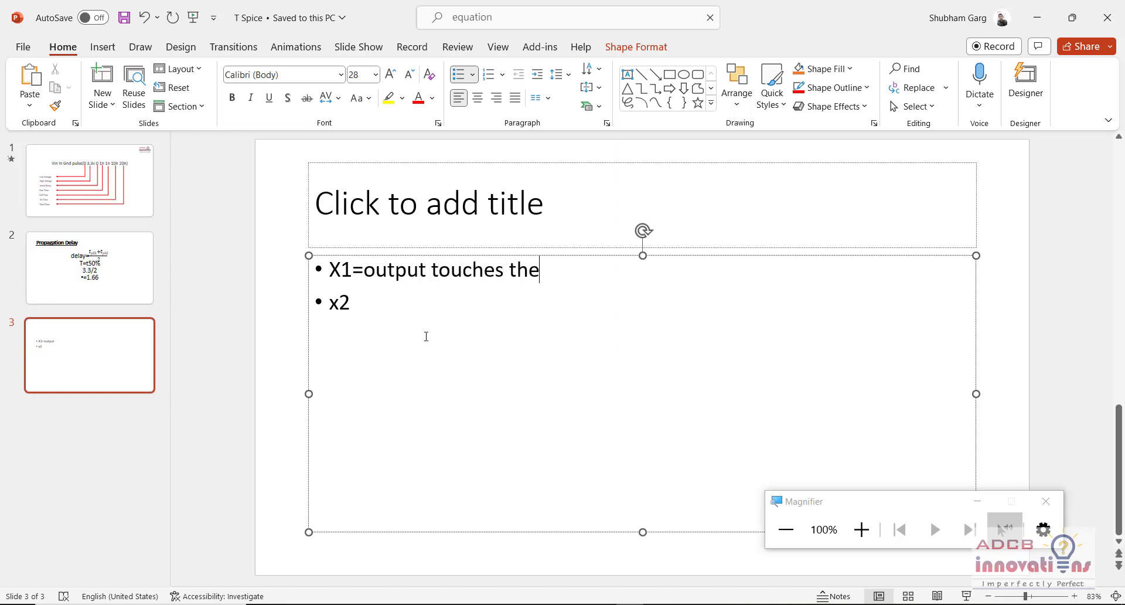
{"action": "type", "text": " horizin"}
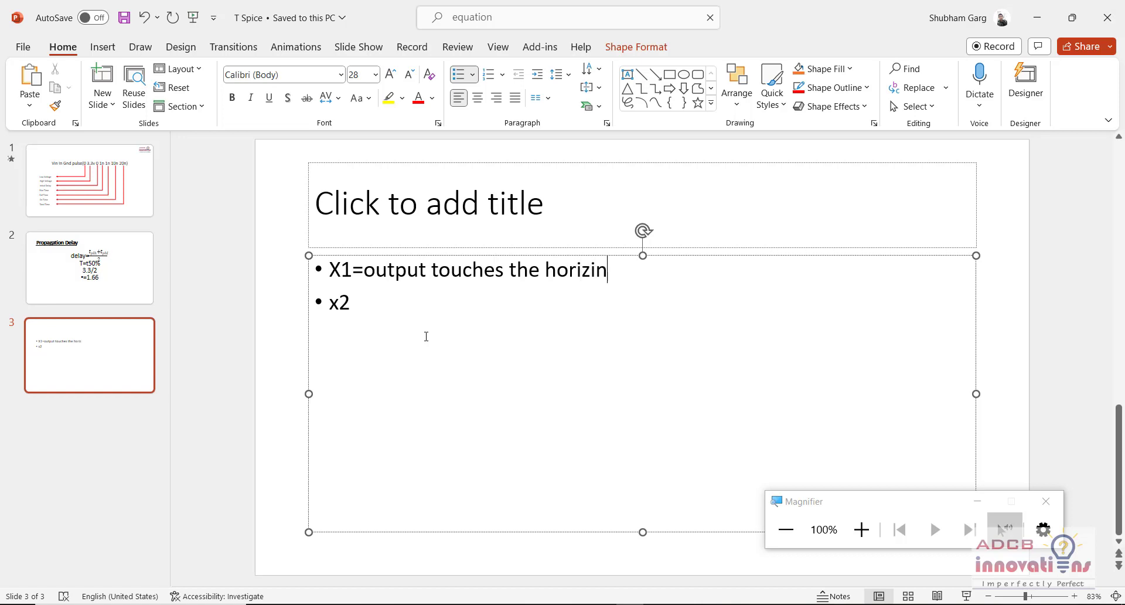
{"action": "key", "text": "BackSpace"}
{"action": "key", "text": "BackSpace"}
{"action": "key", "text": "BackSpace"}
{"action": "type", "text": "zontal bar X2"}
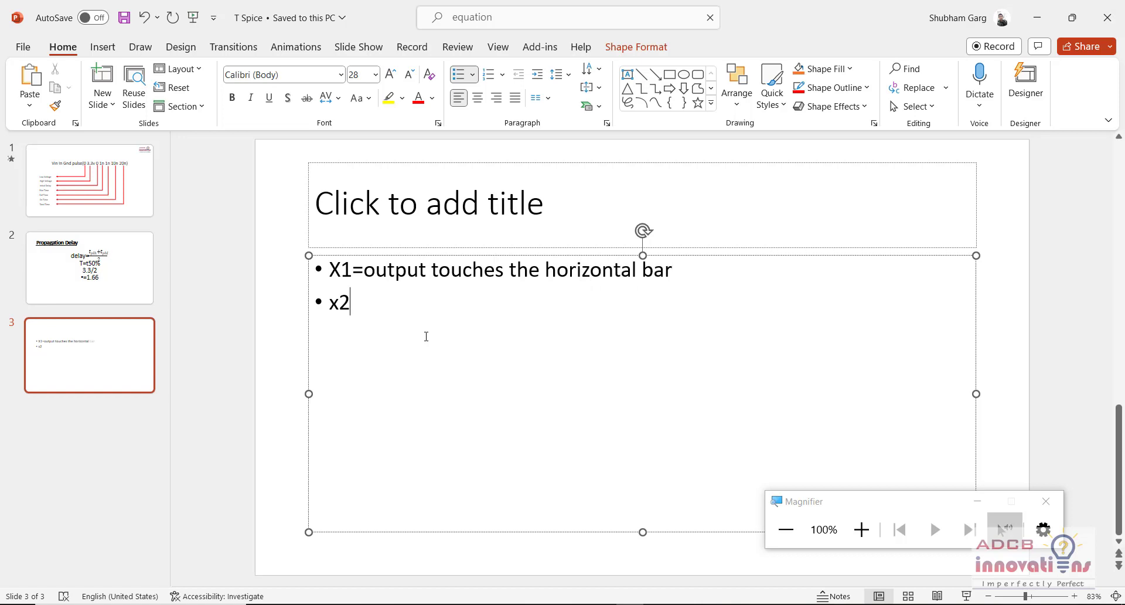
Complete the second bullet on the slide as "X2=input touches the horizontal bar".
{"action": "type", "text": "=input"}
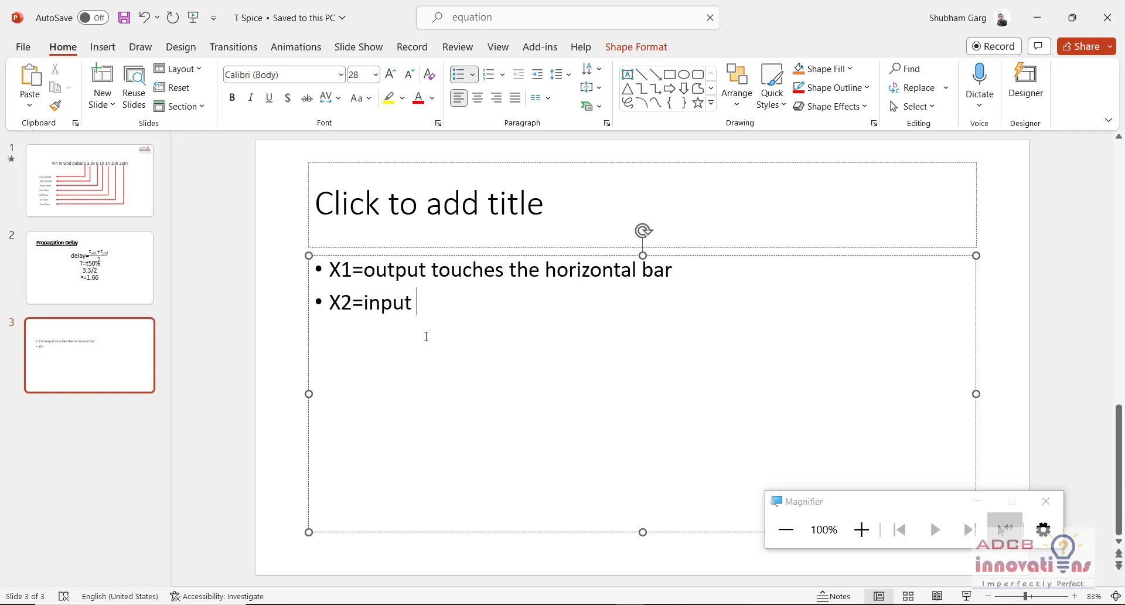
{"action": "type", "text": " touches th"}
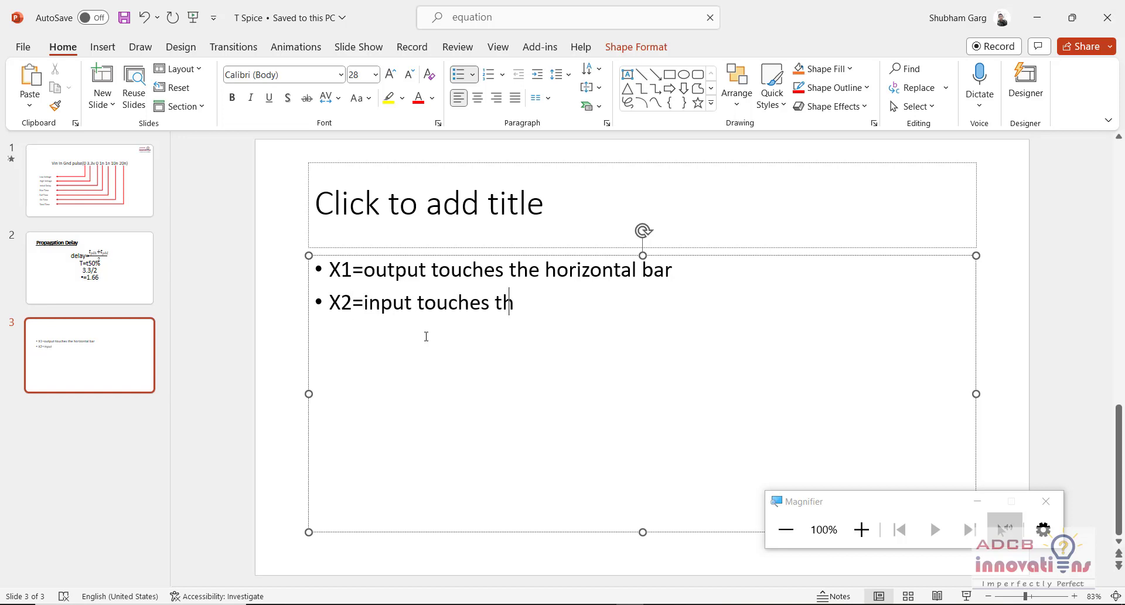
{"action": "type", "text": "e horizonta"}
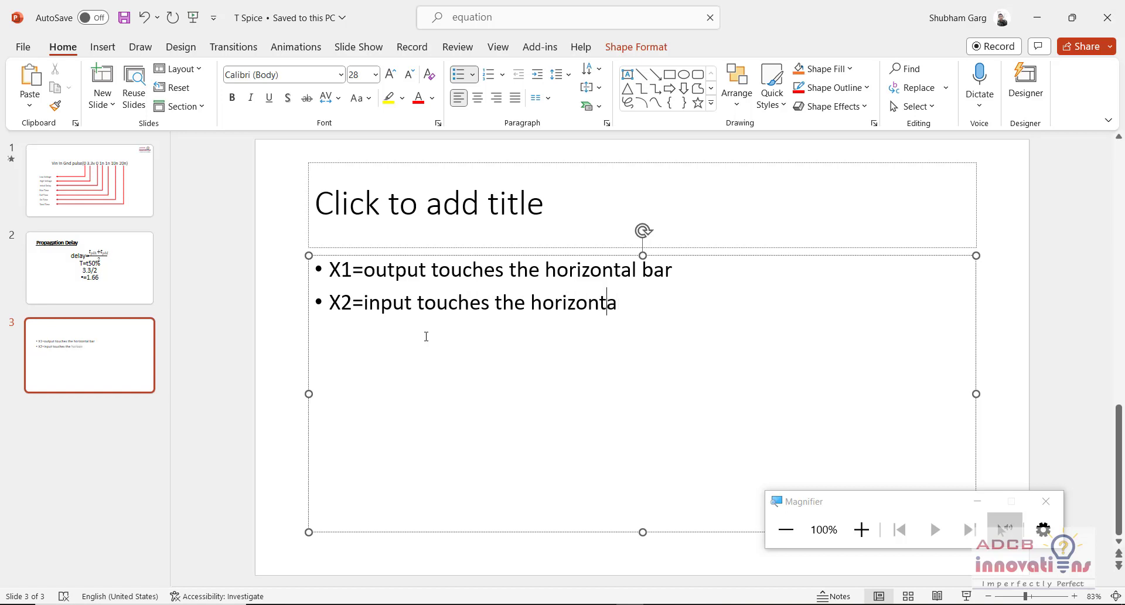
{"action": "type", "text": "l bar"}
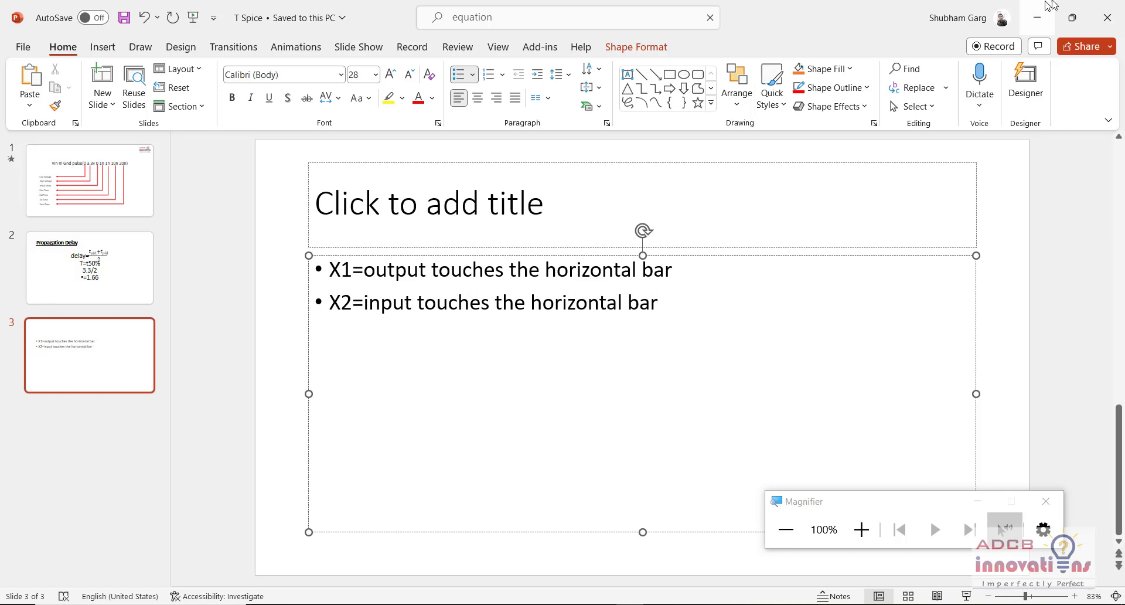
Return to Tanner Waveform Viewer, add vertical cursor bars, and place the first where Out crosses the horizontal cursor, at about 40.42 ns.
{"action": "left_click", "coordinate": [1037, 18]}
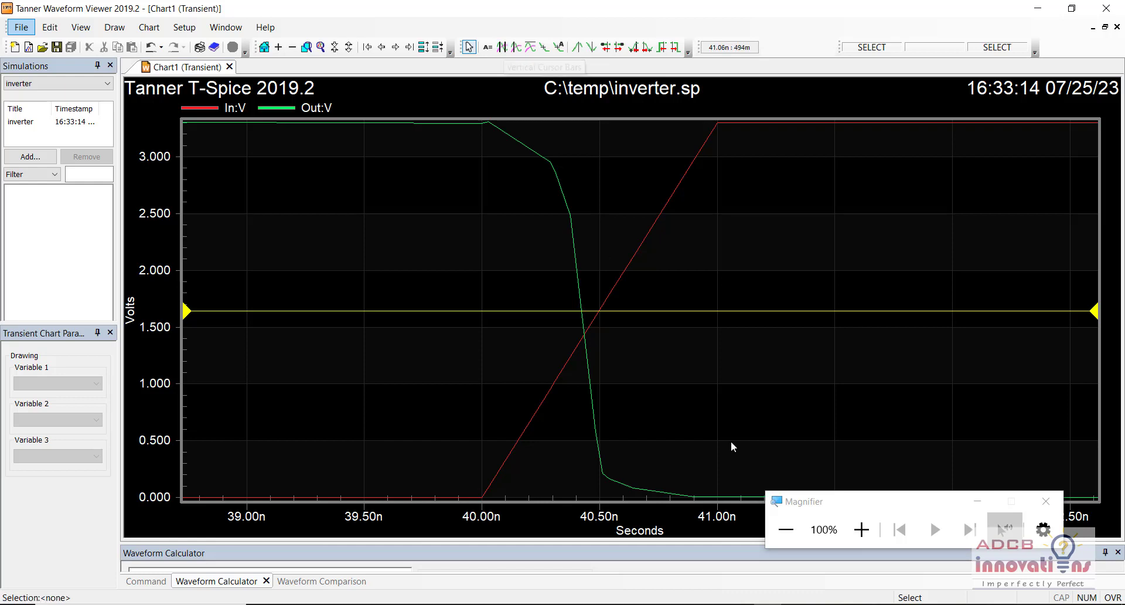
{"action": "left_click", "coordinate": [502, 47]}
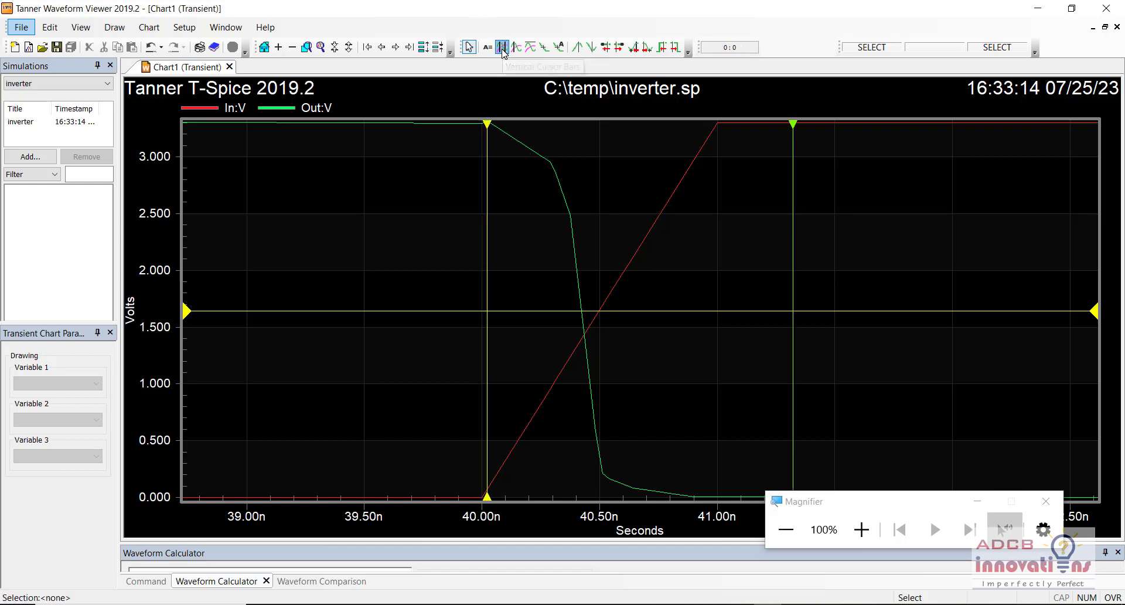
{"action": "left_click", "coordinate": [489, 132]}
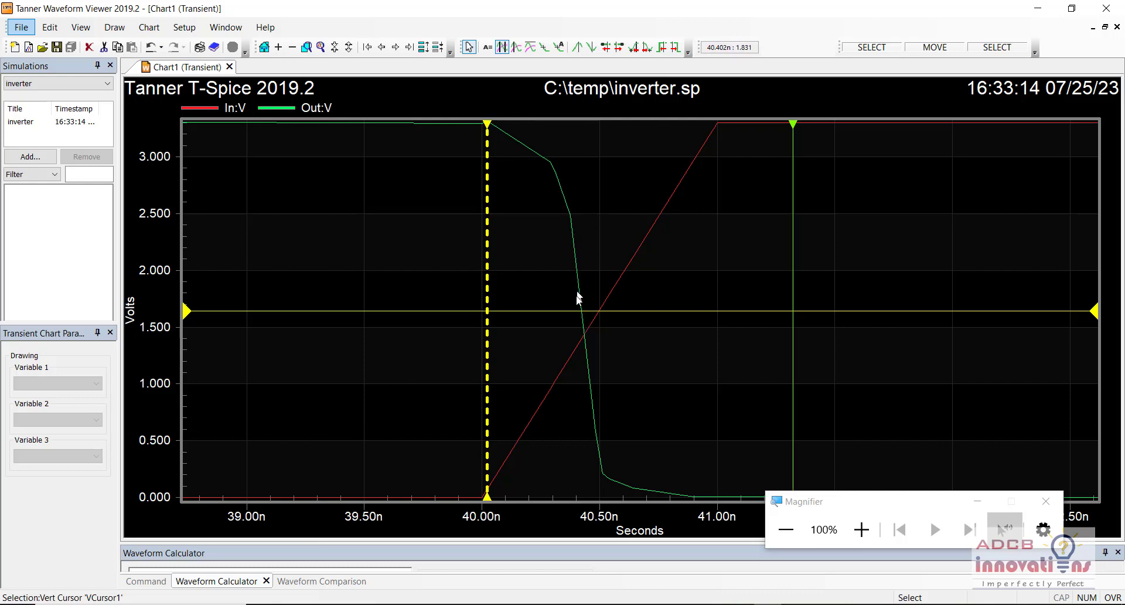
{"action": "left_click", "coordinate": [584, 315]}
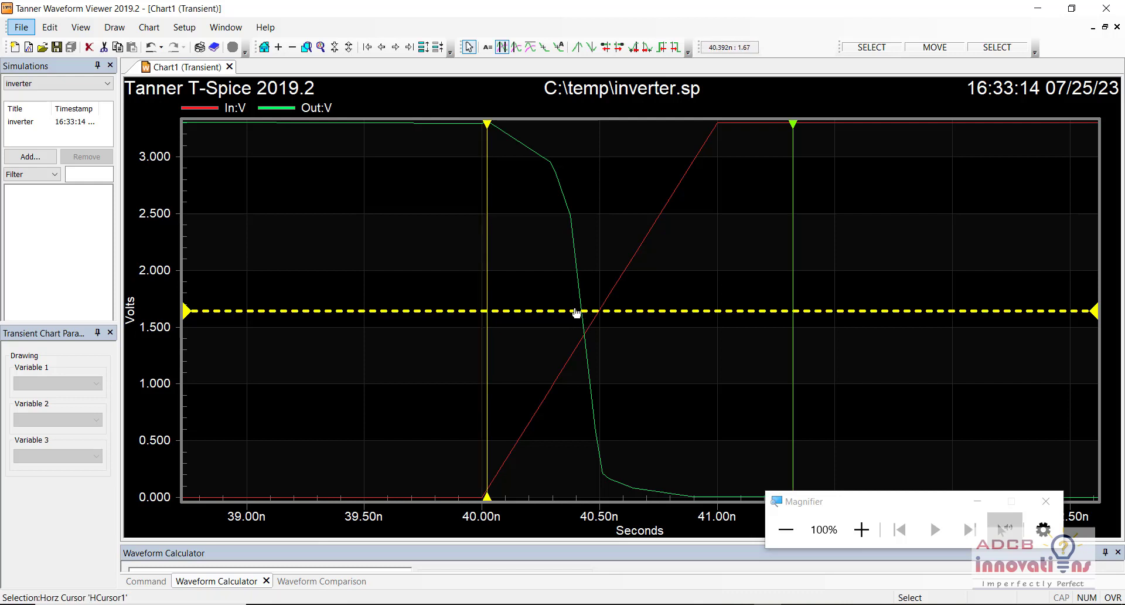
{"action": "key", "text": "Escape"}
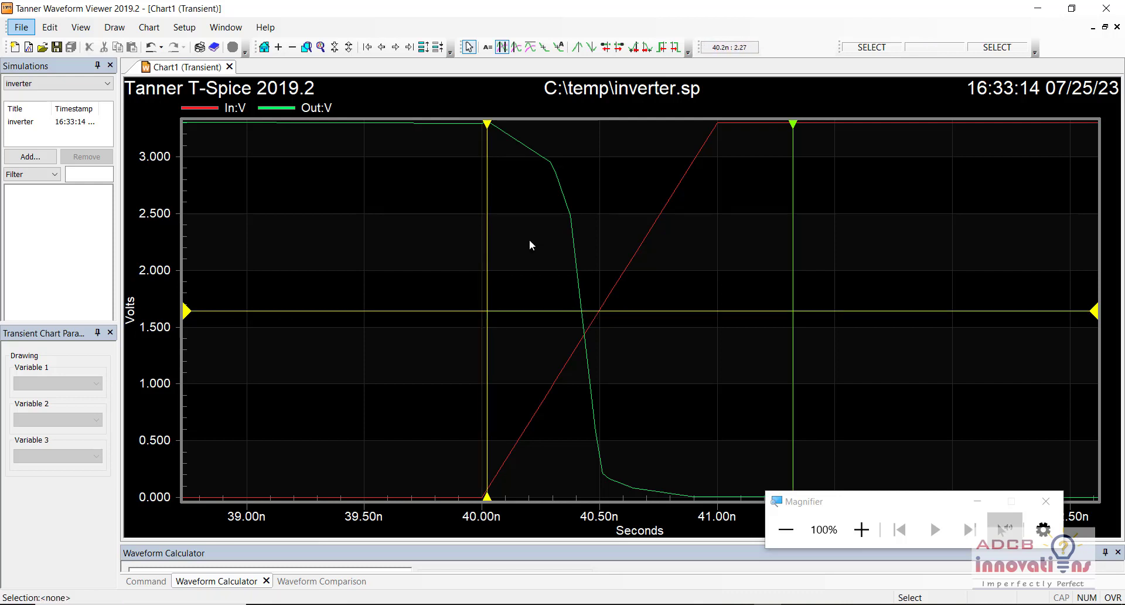
{"action": "left_click", "coordinate": [488, 126]}
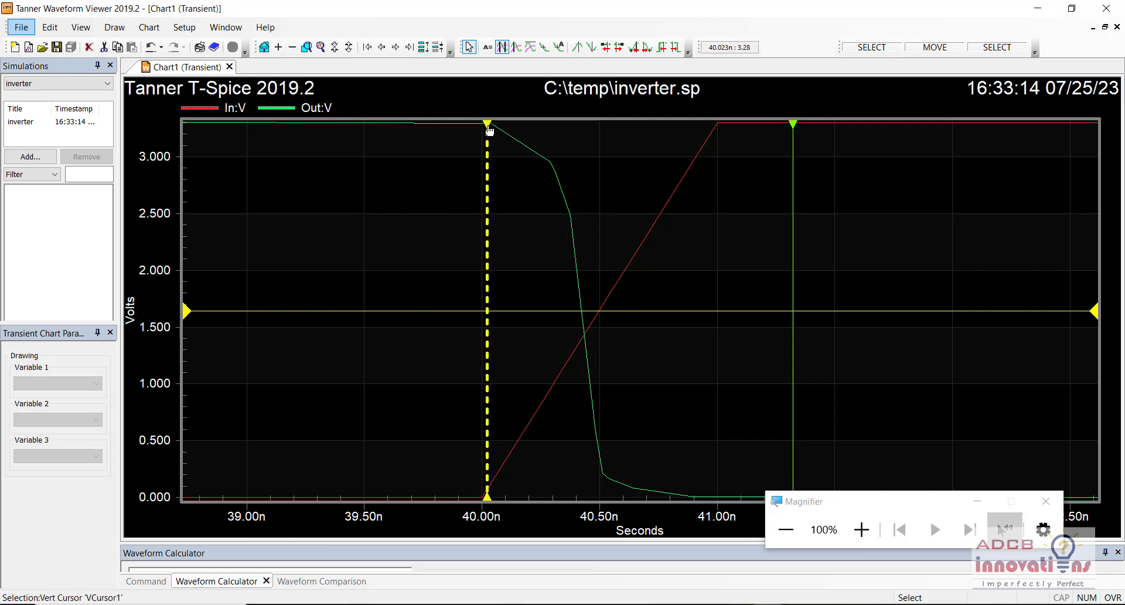
{"action": "left_click_drag", "start_coordinate": [490, 129], "coordinate": [583, 146]}
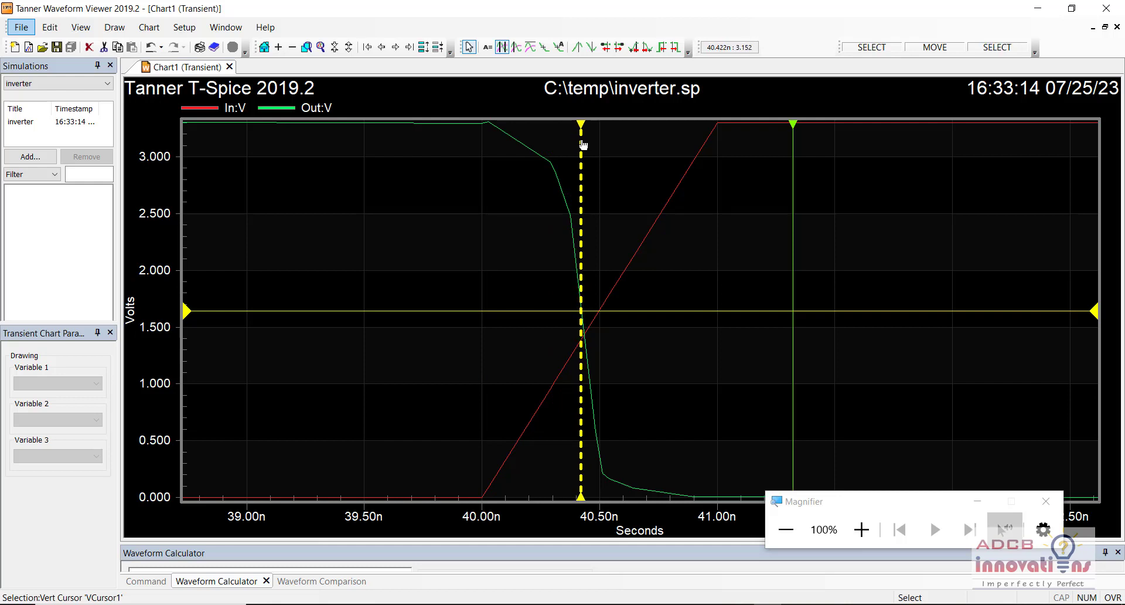
{"action": "left_click", "coordinate": [690, 381]}
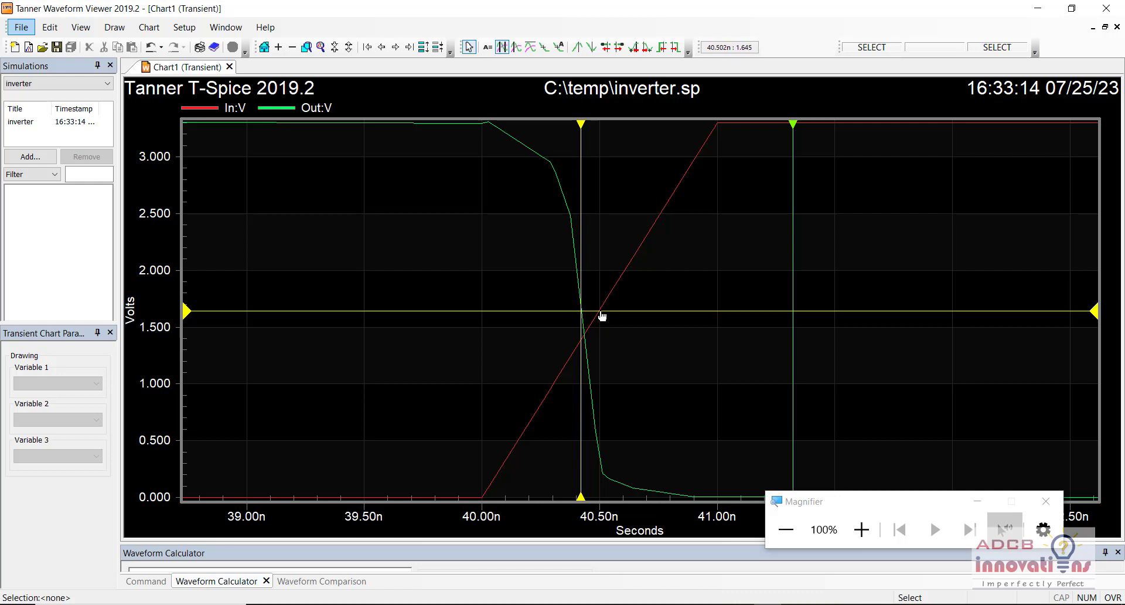
Move the second vertical cursor to where the In trace crosses the horizontal cursor, at about 40.50 ns.
{"action": "left_click", "coordinate": [794, 126]}
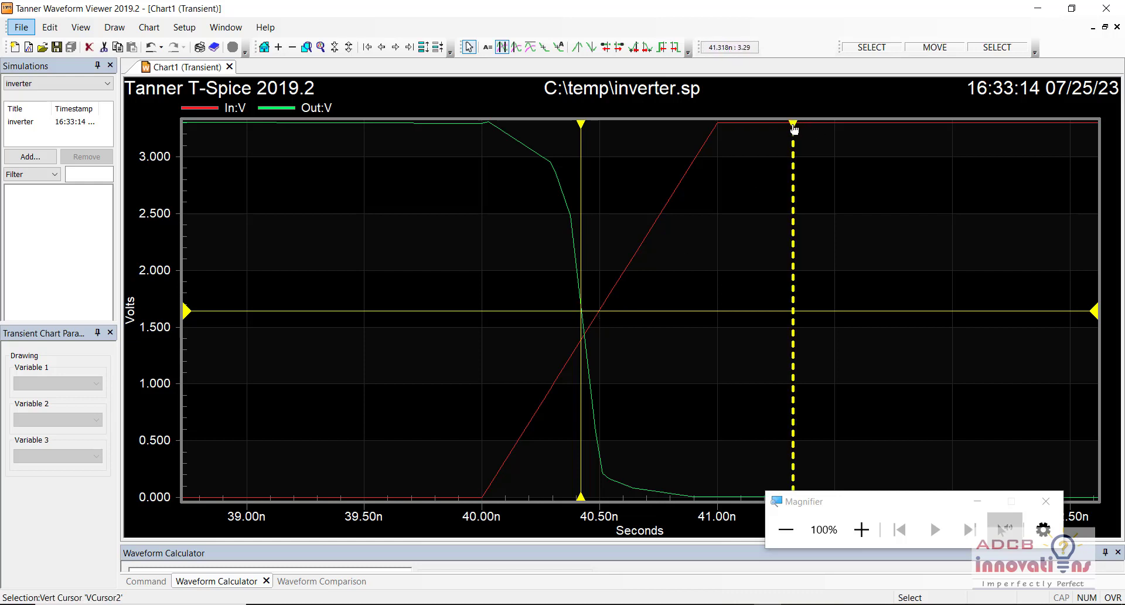
{"action": "left_click_drag", "start_coordinate": [795, 127], "coordinate": [598, 143]}
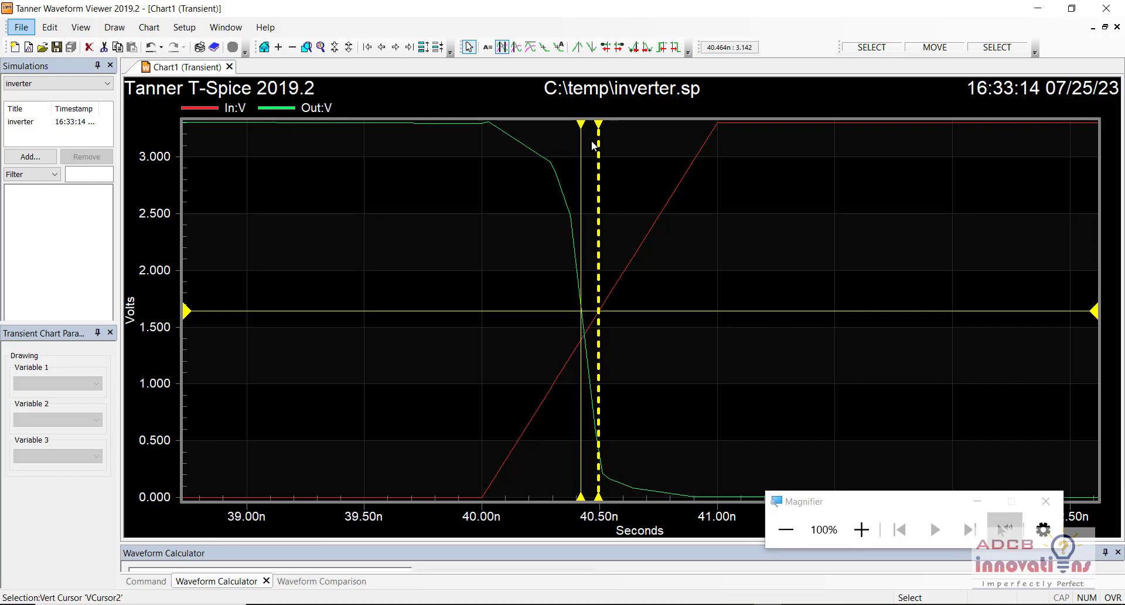
{"action": "left_click", "coordinate": [762, 248]}
Fine-tune the vertical cursors on a magnified time axis, setting the Out crossing to about 40.424 ns and the In crossing to about 40.501 ns.
{"action": "scroll", "coordinate": [761, 246], "scroll_direction": "up", "scroll_amount": 3}
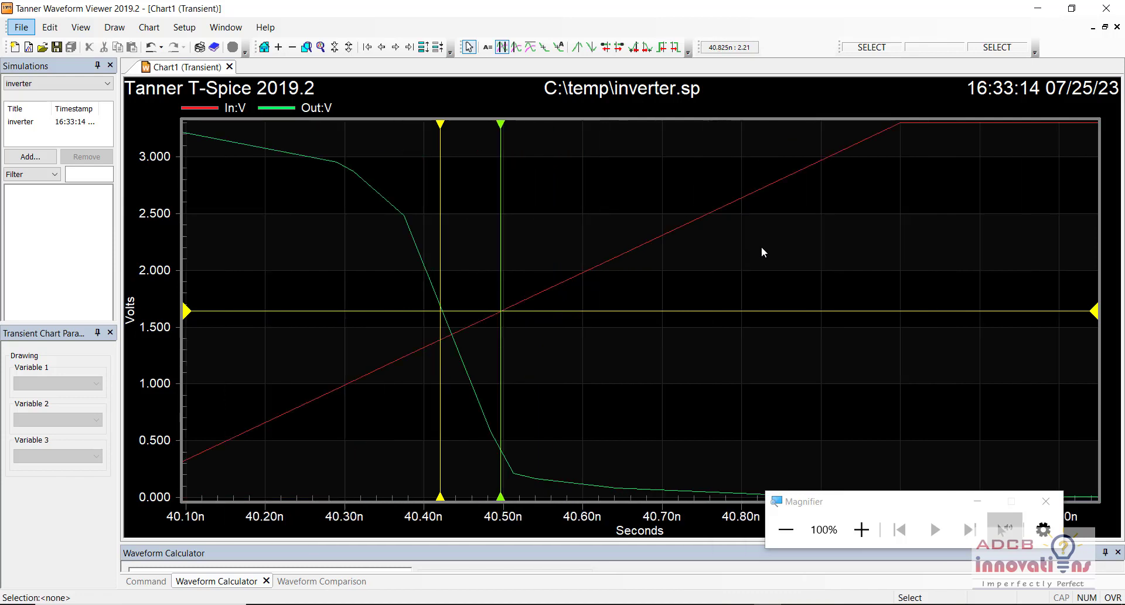
{"action": "scroll", "coordinate": [761, 246], "scroll_direction": "up", "scroll_amount": 3, "text": "shift"}
{"action": "scroll", "coordinate": [761, 246], "scroll_direction": "up", "scroll_amount": 1}
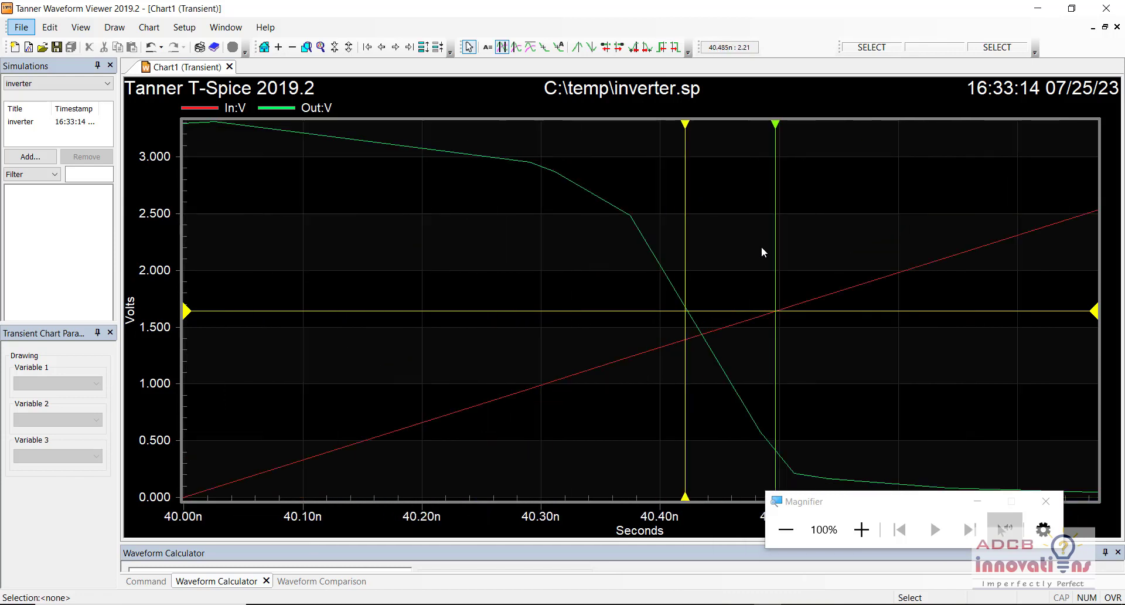
{"action": "scroll", "coordinate": [761, 246], "scroll_direction": "down", "scroll_amount": 2, "text": "shift"}
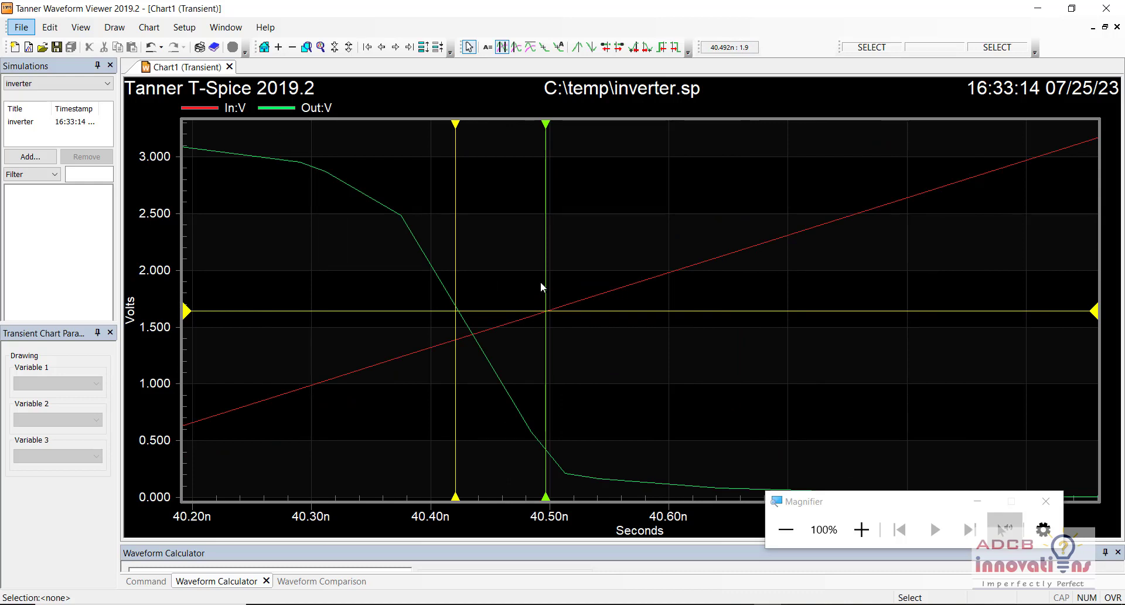
{"action": "left_click", "coordinate": [456, 159]}
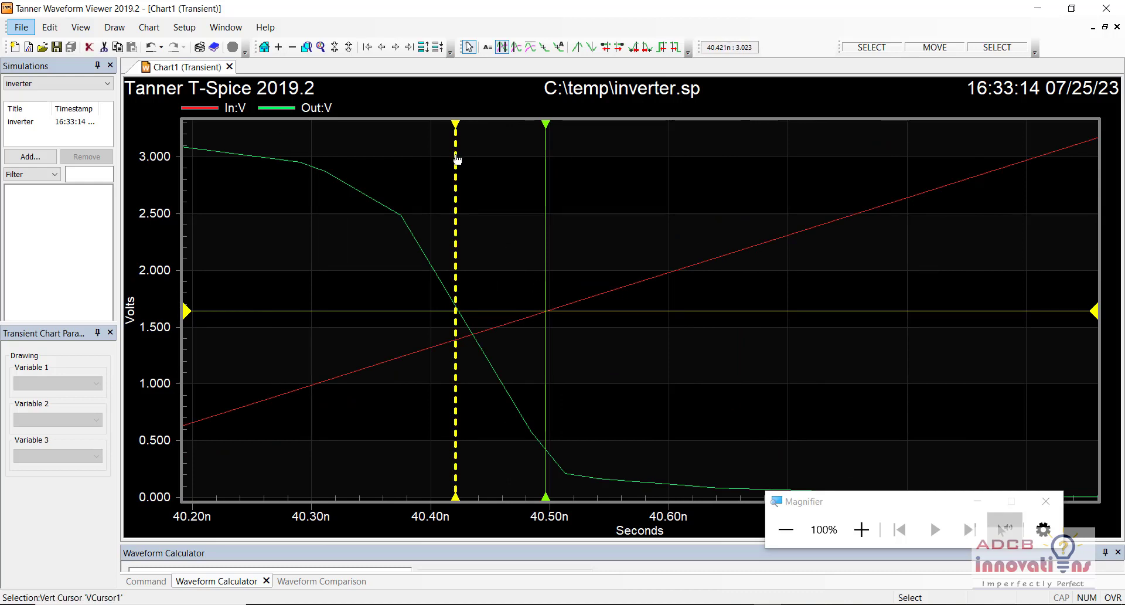
{"action": "left_click_drag", "start_coordinate": [457, 159], "coordinate": [461, 160]}
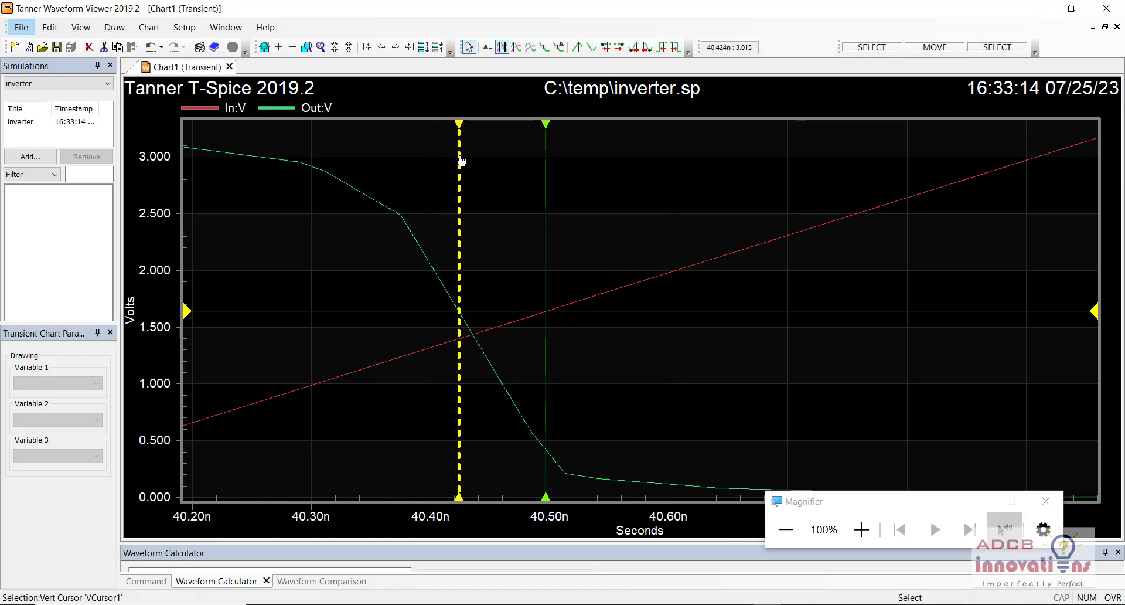
{"action": "left_click", "coordinate": [547, 161]}
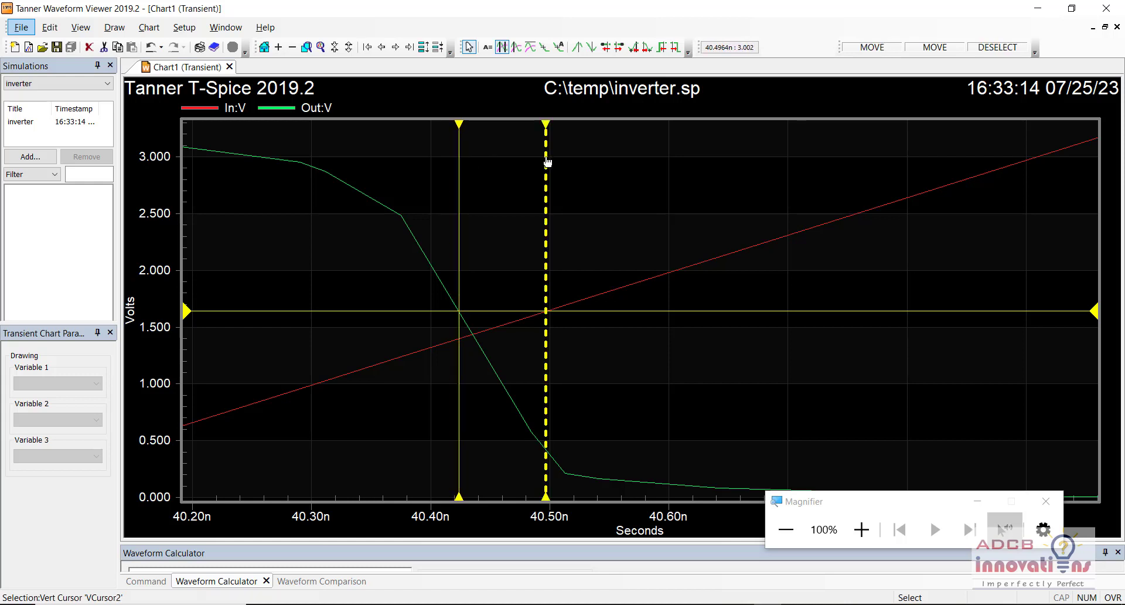
{"action": "left_click_drag", "start_coordinate": [548, 161], "coordinate": [553, 162]}
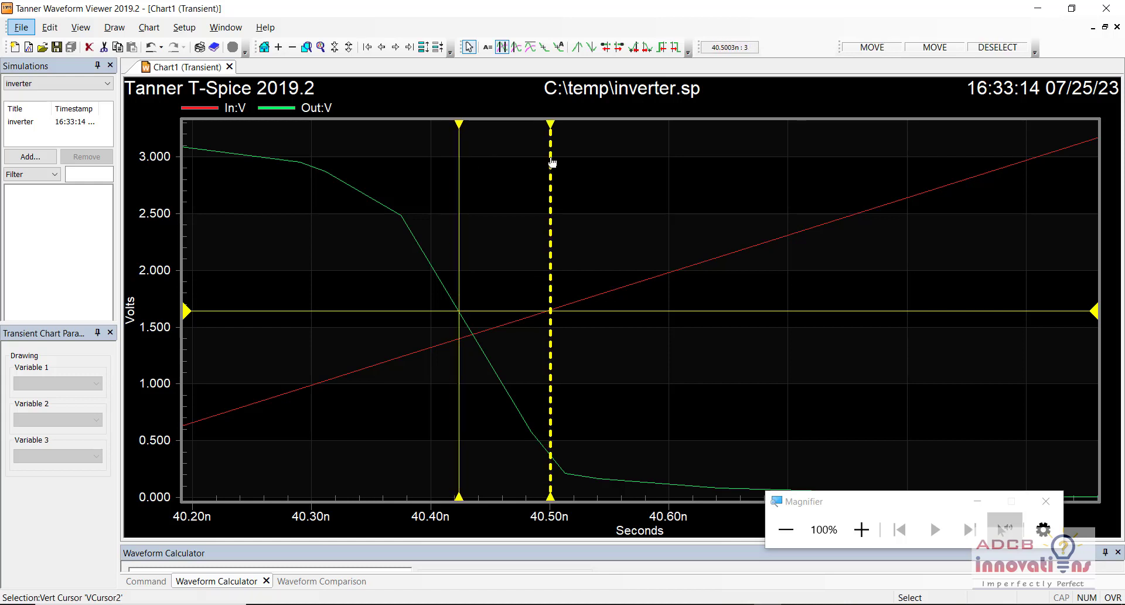
{"action": "left_click", "coordinate": [601, 168]}
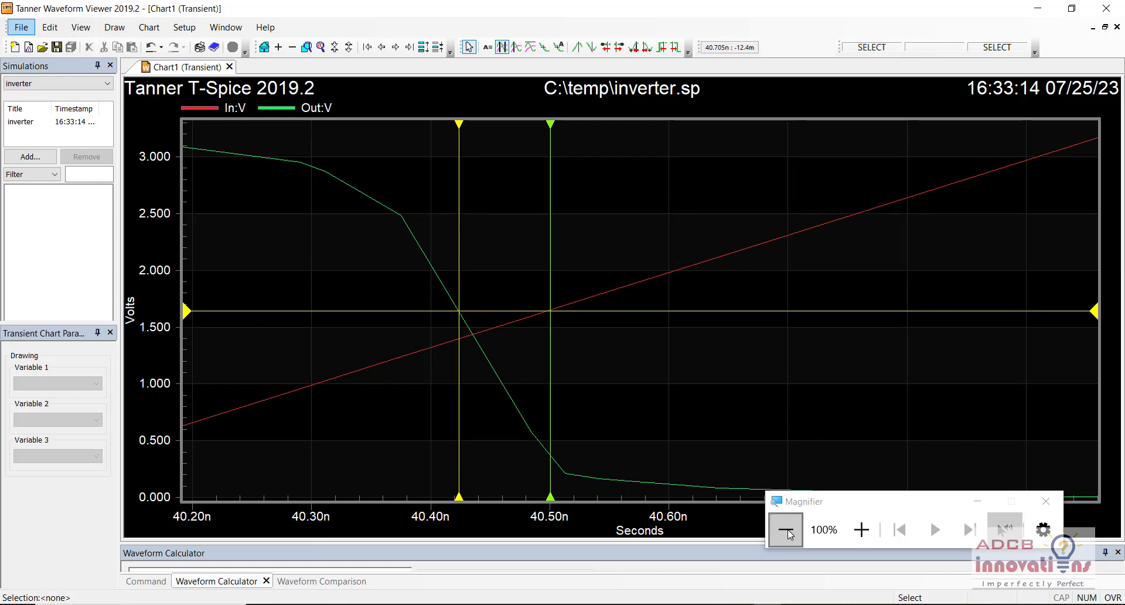
Show the cursor table for the two vertical cursors and widen its columns so the full values can be read.
{"action": "left_click_drag", "start_coordinate": [837, 507], "coordinate": [856, 574]}
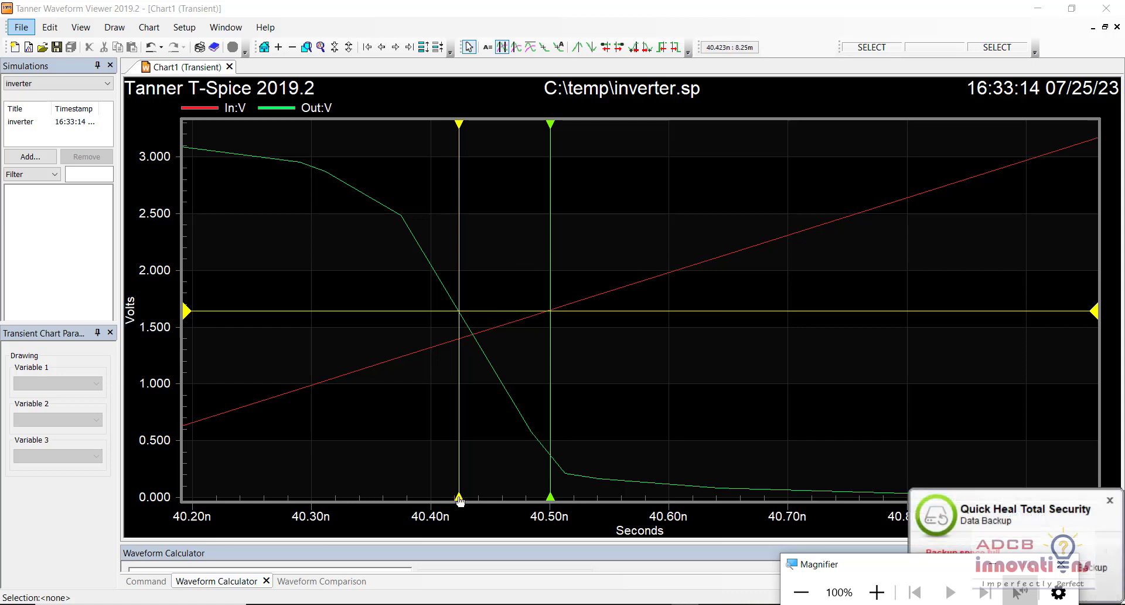
{"action": "left_click", "coordinate": [463, 129]}
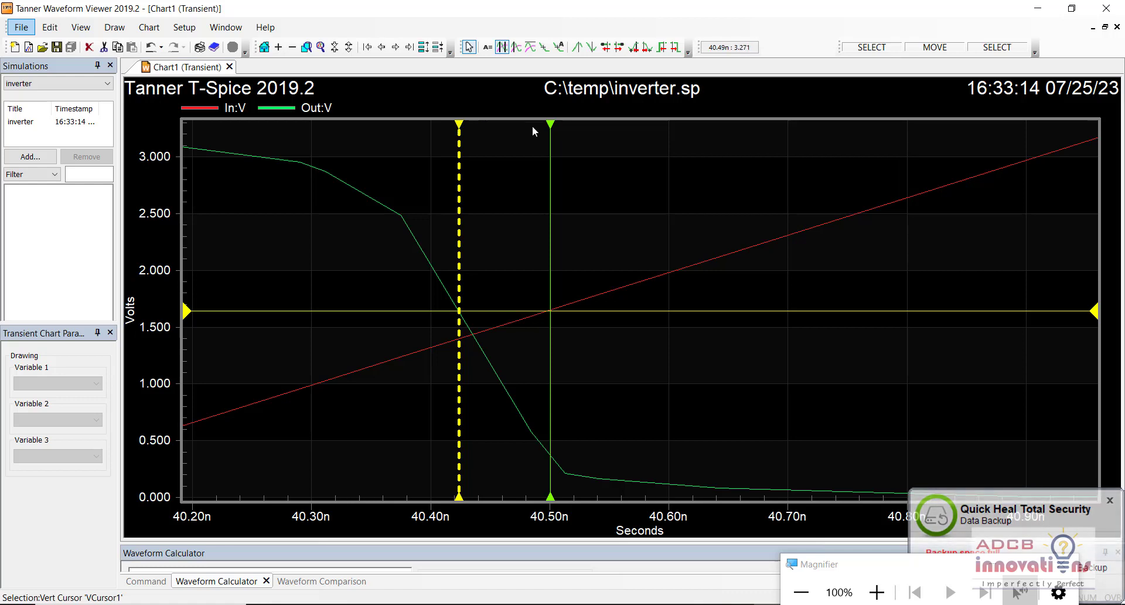
{"action": "left_click", "coordinate": [550, 125]}
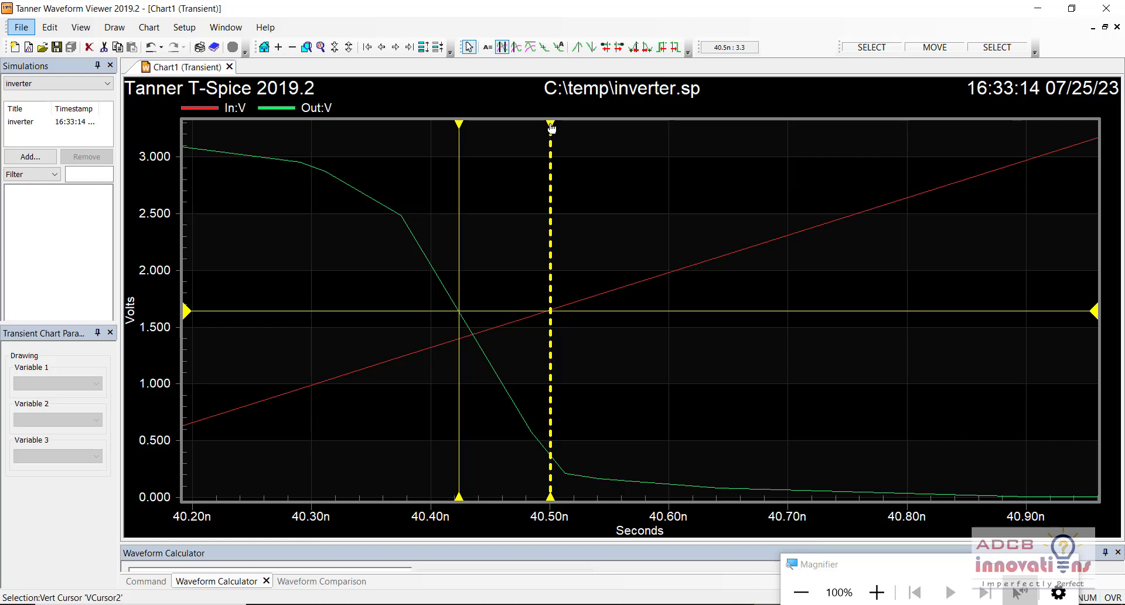
{"action": "left_click", "coordinate": [78, 28]}
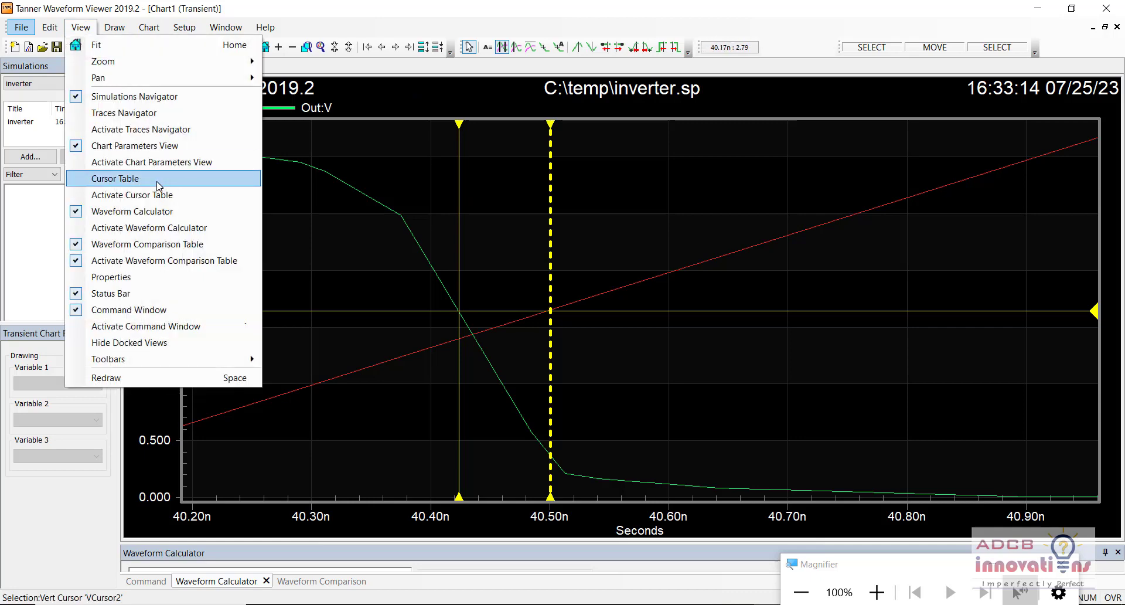
{"action": "left_click", "coordinate": [115, 178]}
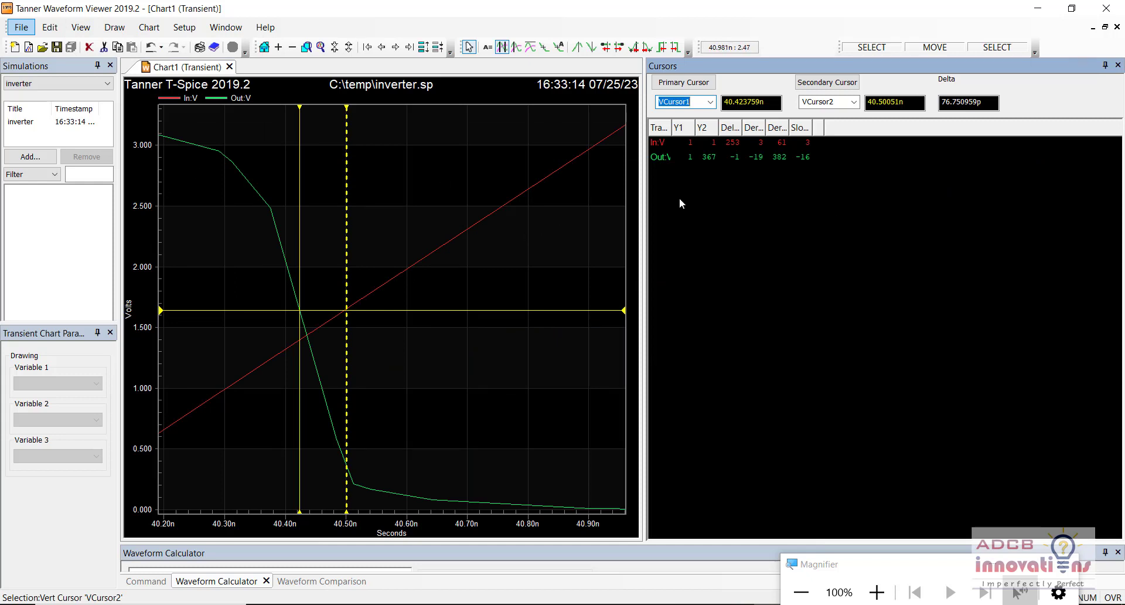
{"action": "double_click", "coordinate": [673, 127]}
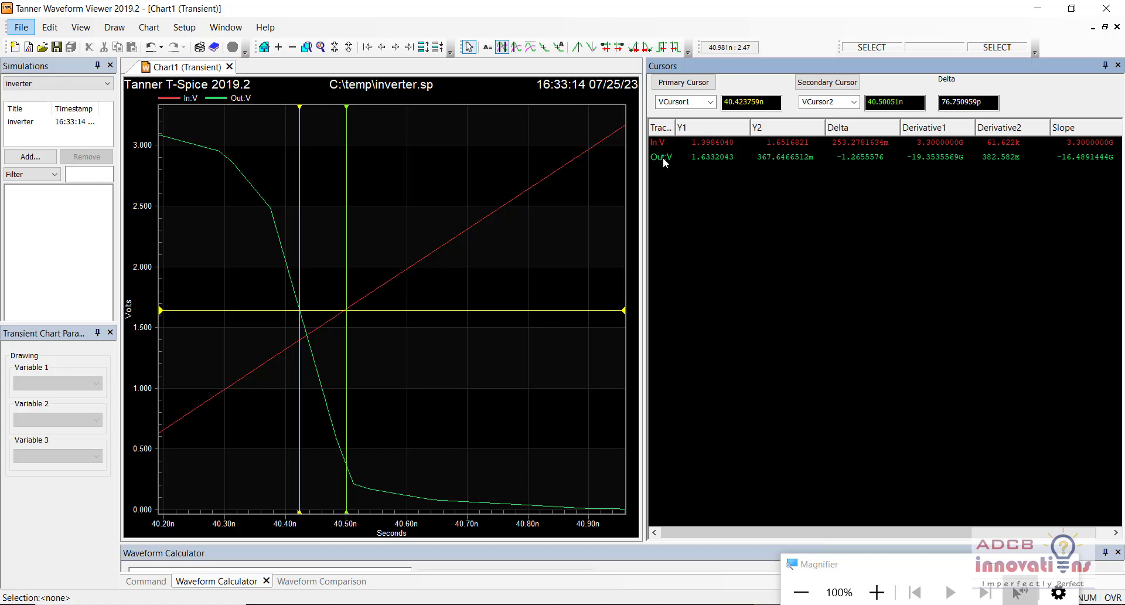
{"action": "left_click", "coordinate": [693, 130]}
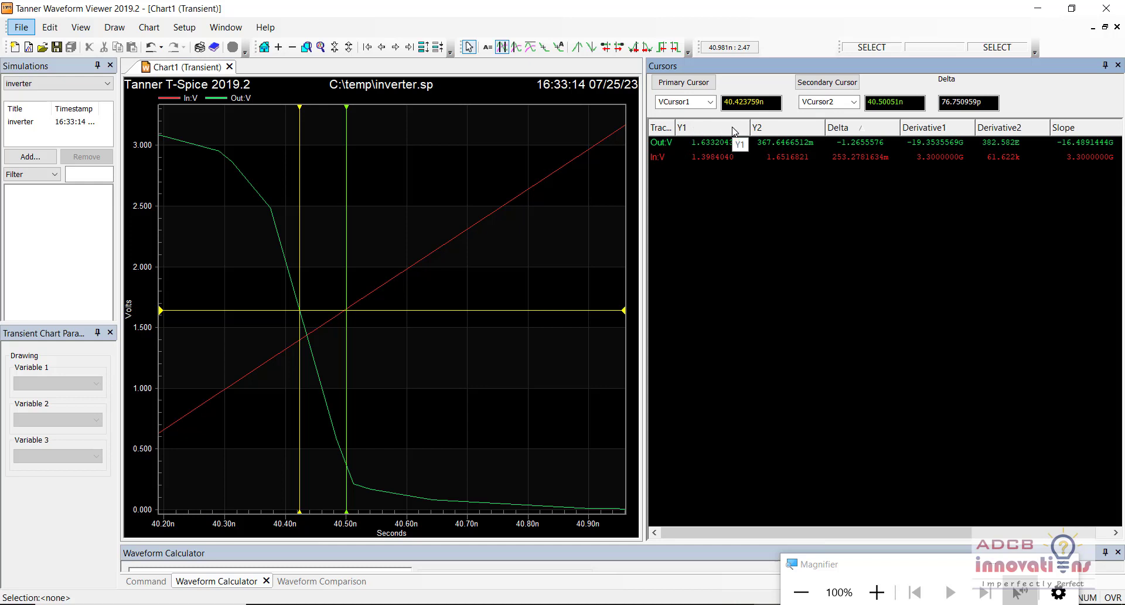
Sort the cursor table by its value columns and magnify the screen to 200% to read the cursor measurements.
{"action": "left_click", "coordinate": [795, 126]}
{"action": "left_click", "coordinate": [786, 126]}
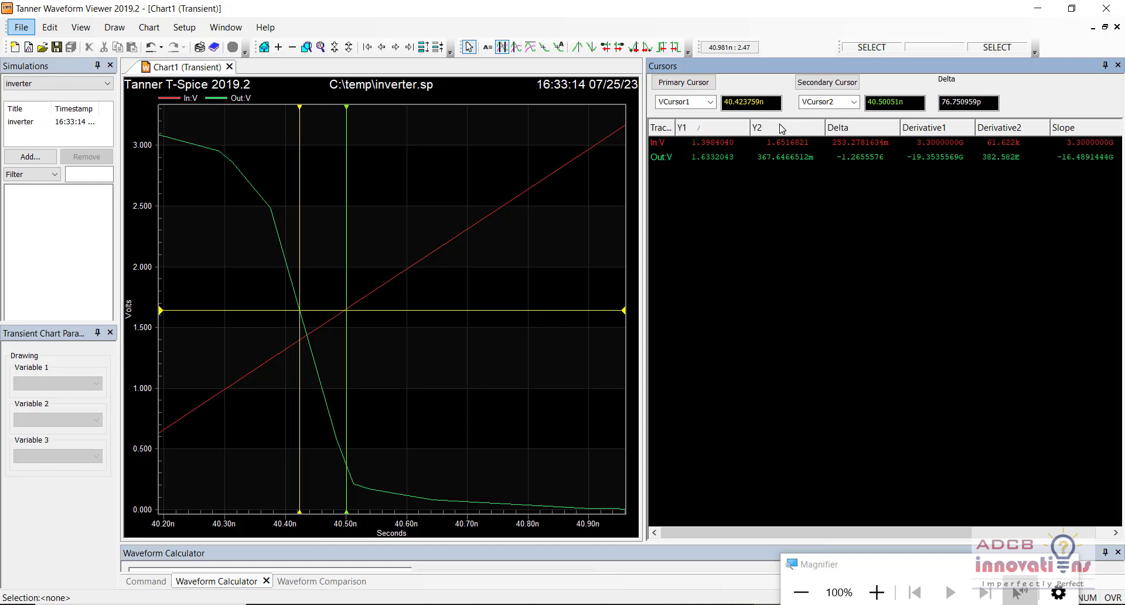
{"action": "left_click", "coordinate": [694, 130]}
{"action": "left_click", "coordinate": [877, 592]}
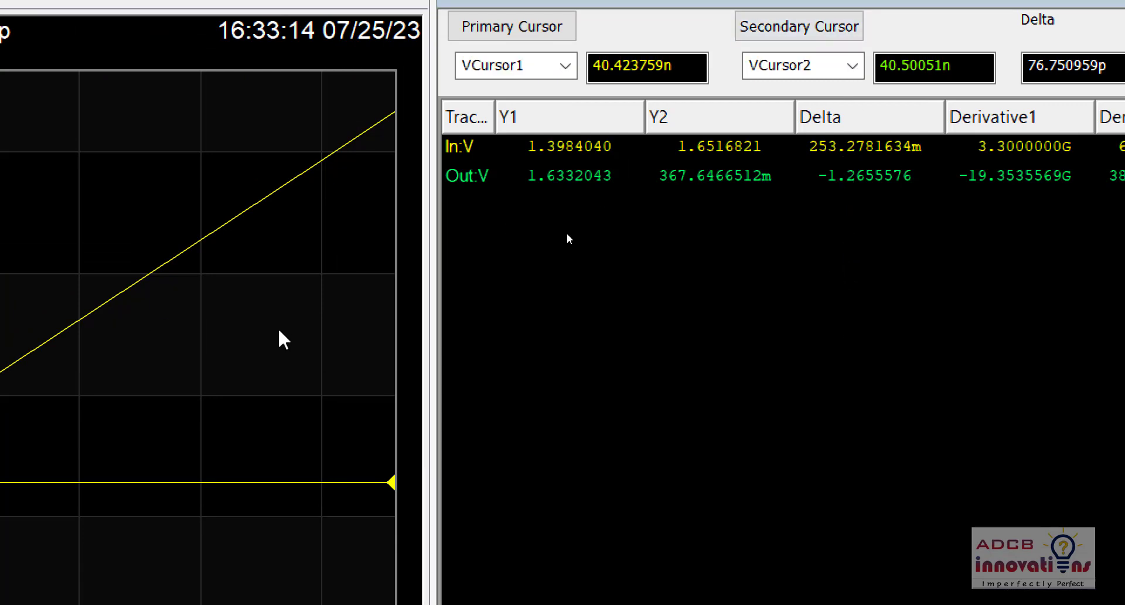
{"action": "left_click", "coordinate": [708, 157]}
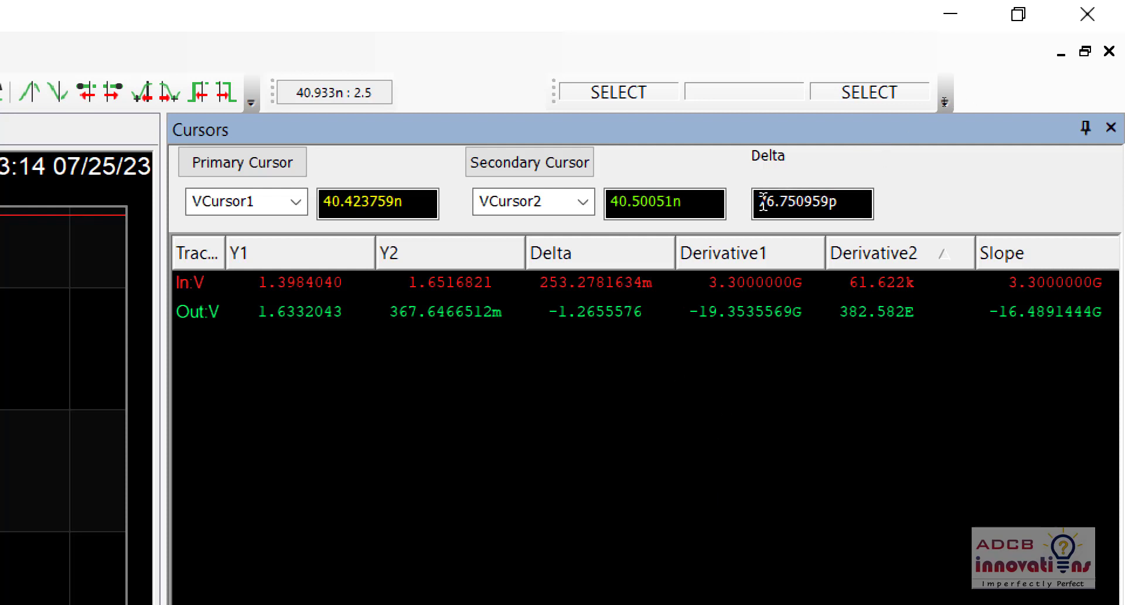
Examine the time delta between the two vertical cursors under magnification and restore the screen to 100%.
{"action": "left_click_drag", "start_coordinate": [760, 202], "coordinate": [829, 202]}
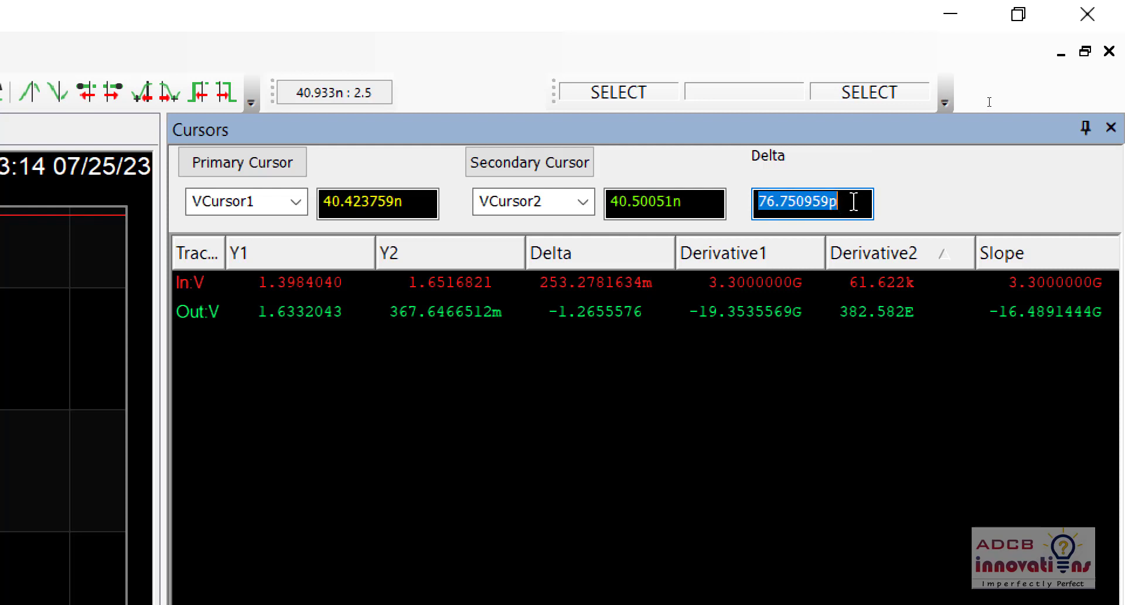
{"action": "left_click", "coordinate": [854, 203]}
{"action": "left_click_drag", "start_coordinate": [854, 202], "coordinate": [740, 202]}
{"action": "left_click", "coordinate": [847, 206]}
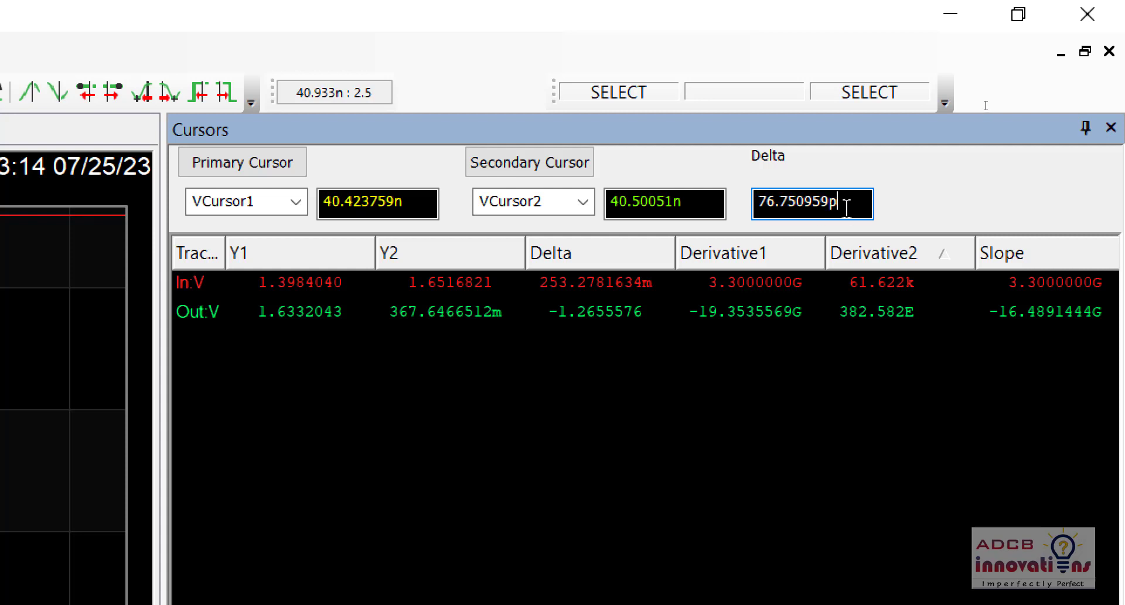
{"action": "double_click", "coordinate": [847, 206]}
{"action": "left_click", "coordinate": [828, 206]}
{"action": "double_click", "coordinate": [827, 205]}
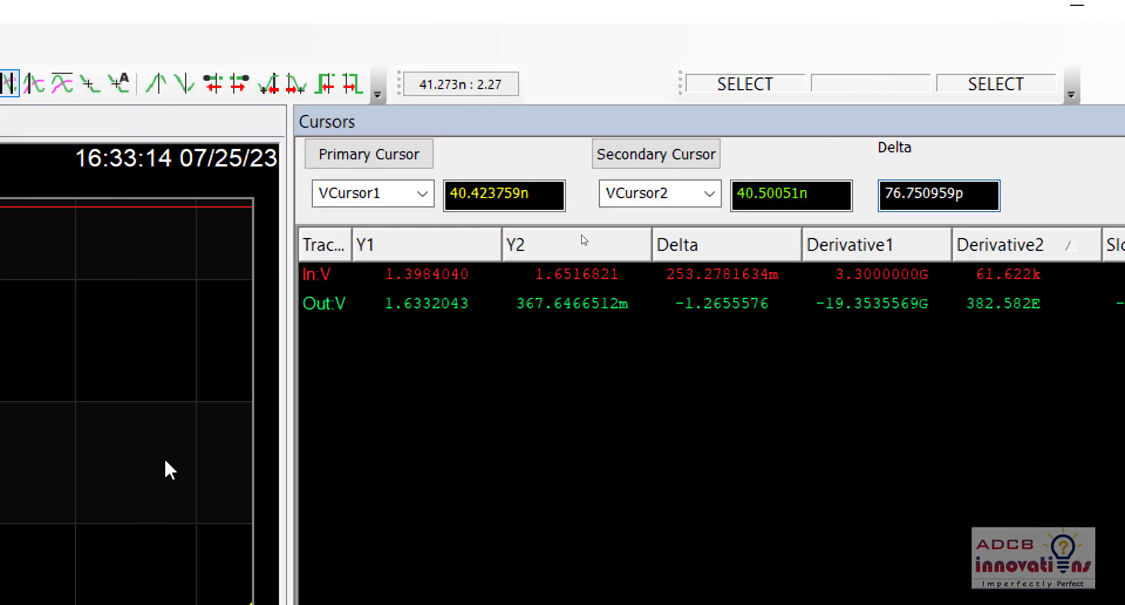
{"action": "scroll", "coordinate": [170, 468], "scroll_direction": "down", "scroll_amount": 2}
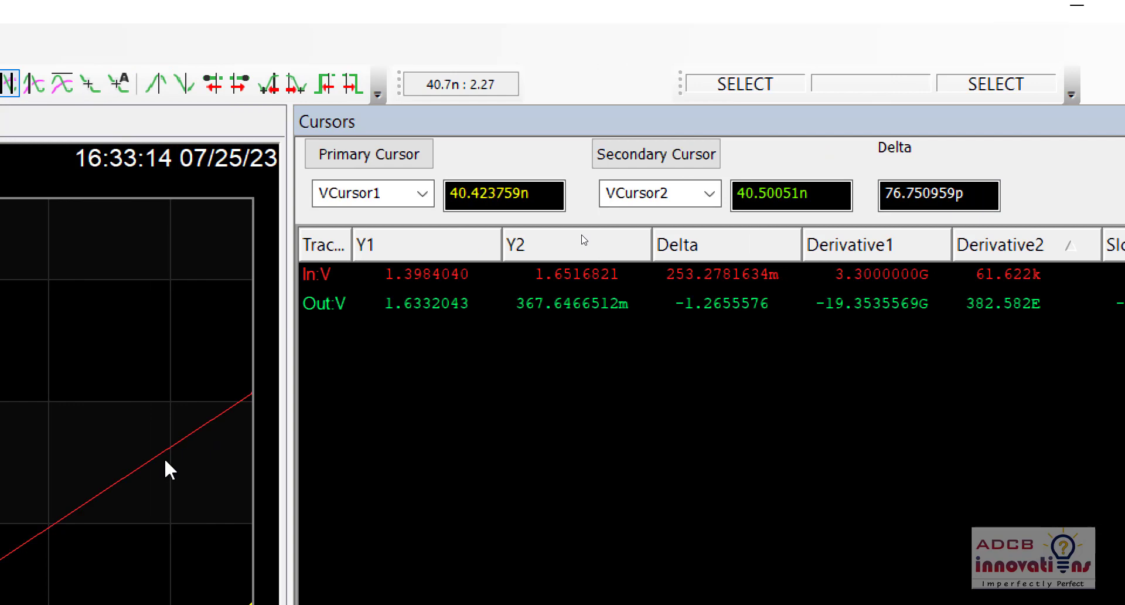
{"action": "scroll", "coordinate": [169, 468], "scroll_direction": "down", "scroll_amount": 1}
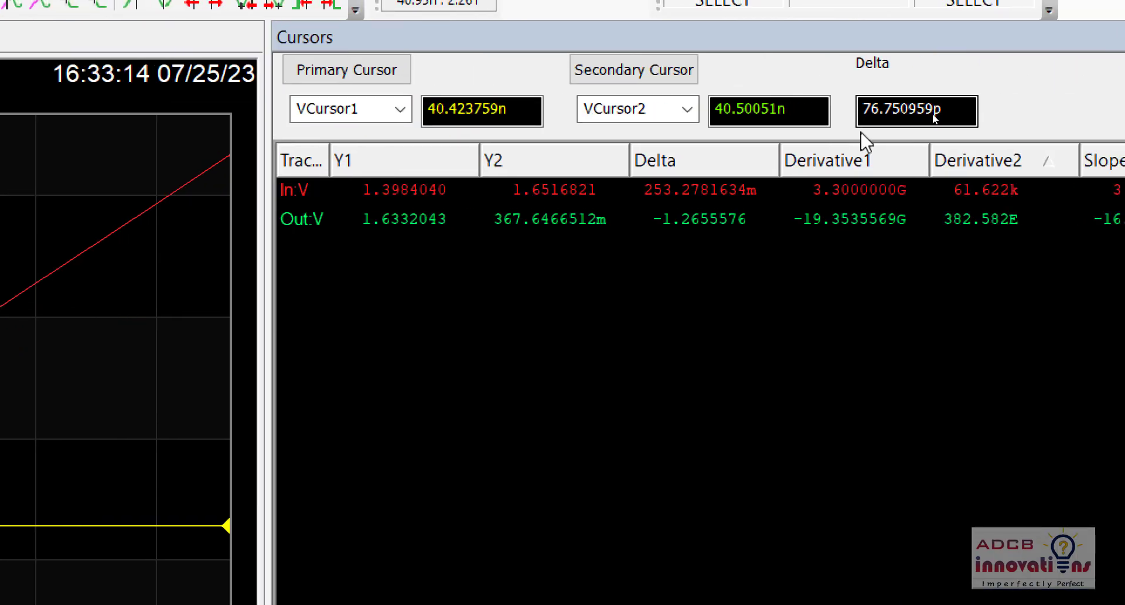
{"action": "left_click_drag", "start_coordinate": [868, 115], "coordinate": [907, 117]}
{"action": "left_click", "coordinate": [905, 116]}
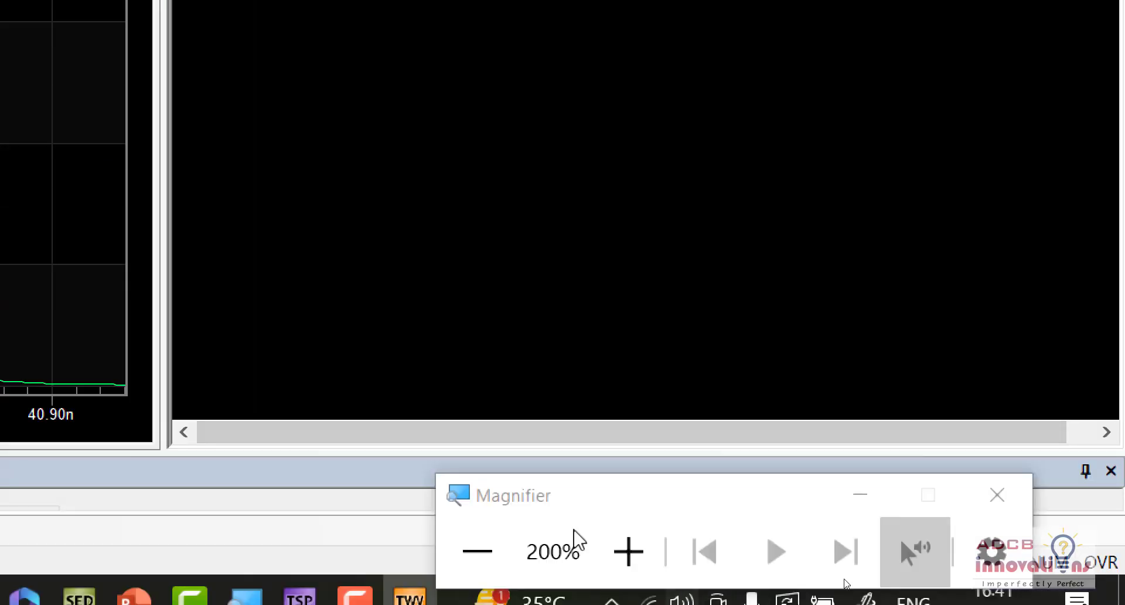
{"action": "left_click", "coordinate": [484, 558]}
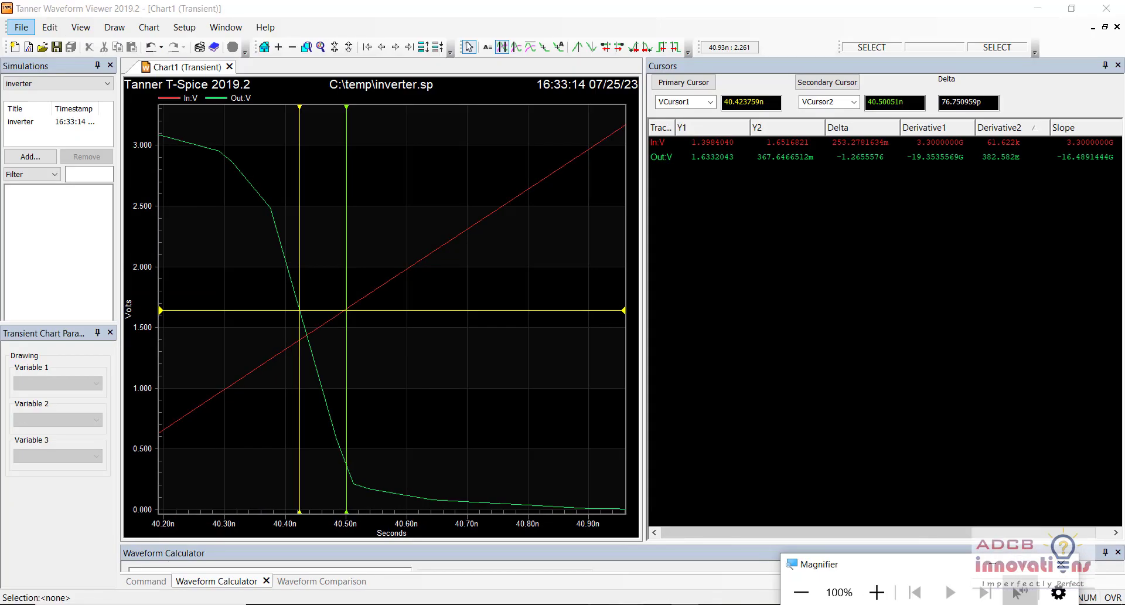
Switch to the PowerPoint notes and add the bullets "Tphl=76.75p" and "Tplh=" below the X1 and X2 definitions, after a blank line.
{"action": "key", "text": "alt+Tab"}
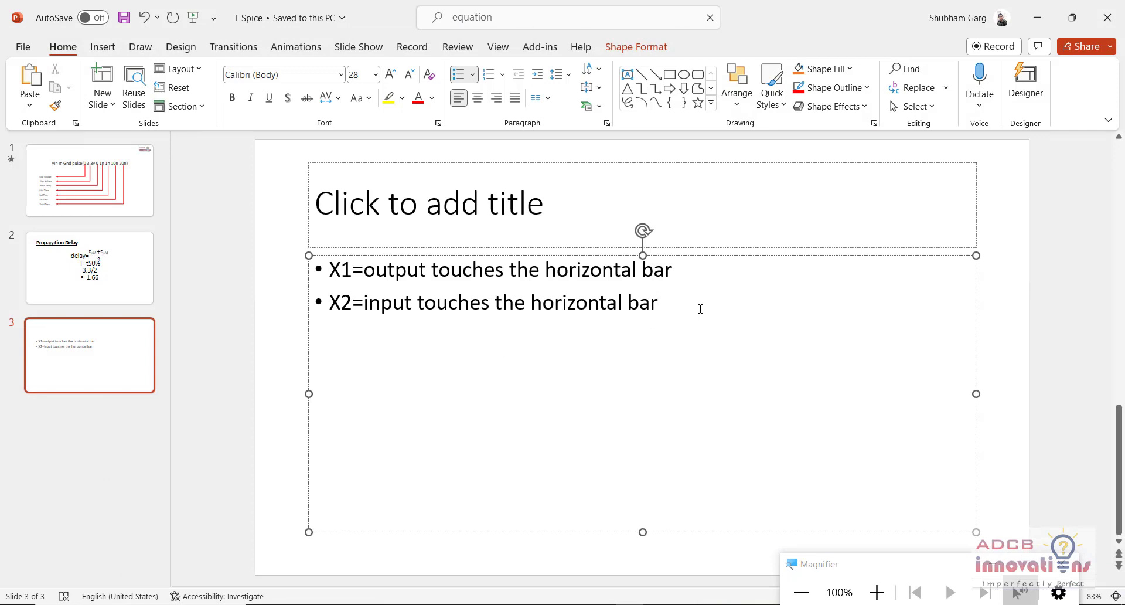
{"action": "key", "text": "Return"}
{"action": "key", "text": "Return"}
{"action": "type", "text": "tphl=76.74"}
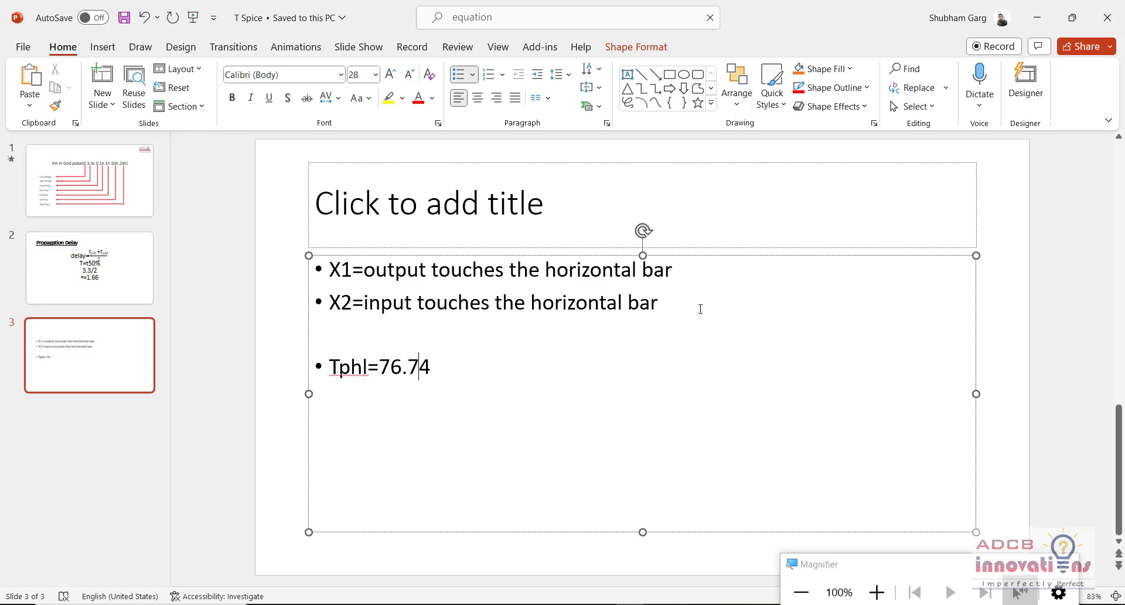
{"action": "key", "text": "alt+Tab"}
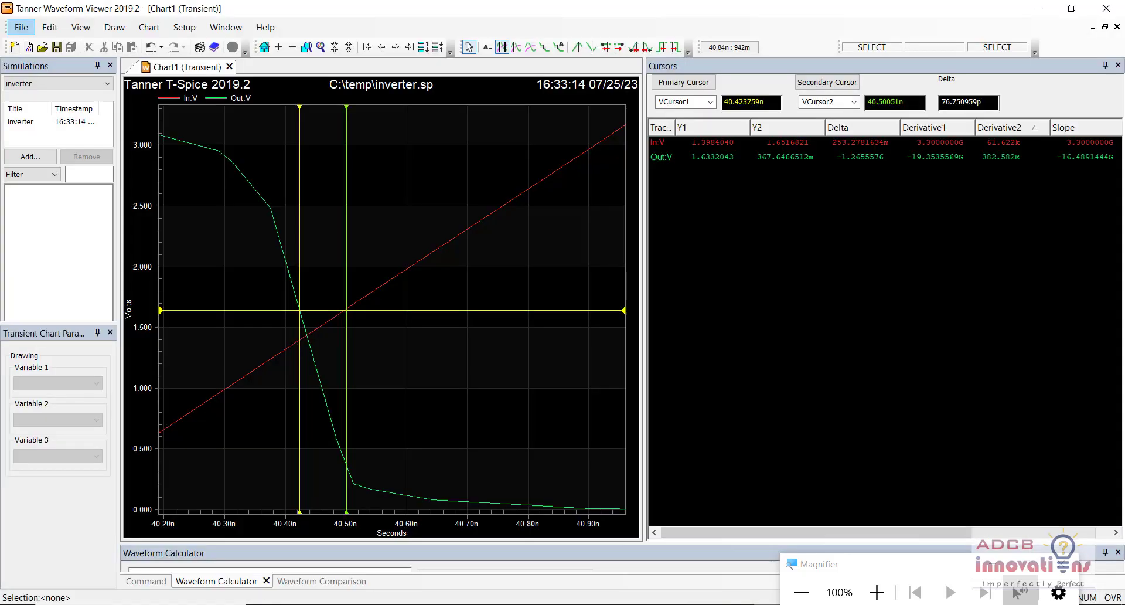
{"action": "key", "text": "alt+Tab"}
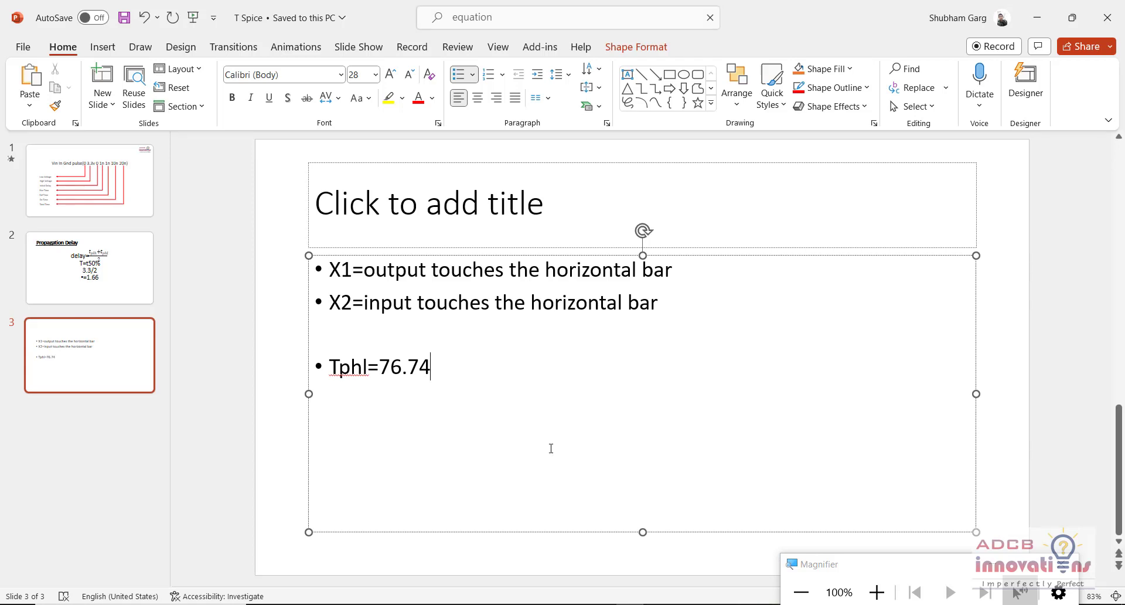
{"action": "key", "text": "BackSpace"}
{"action": "type", "text": "5p"}
{"action": "key", "text": "Return"}
{"action": "type", "text": "tplh="}
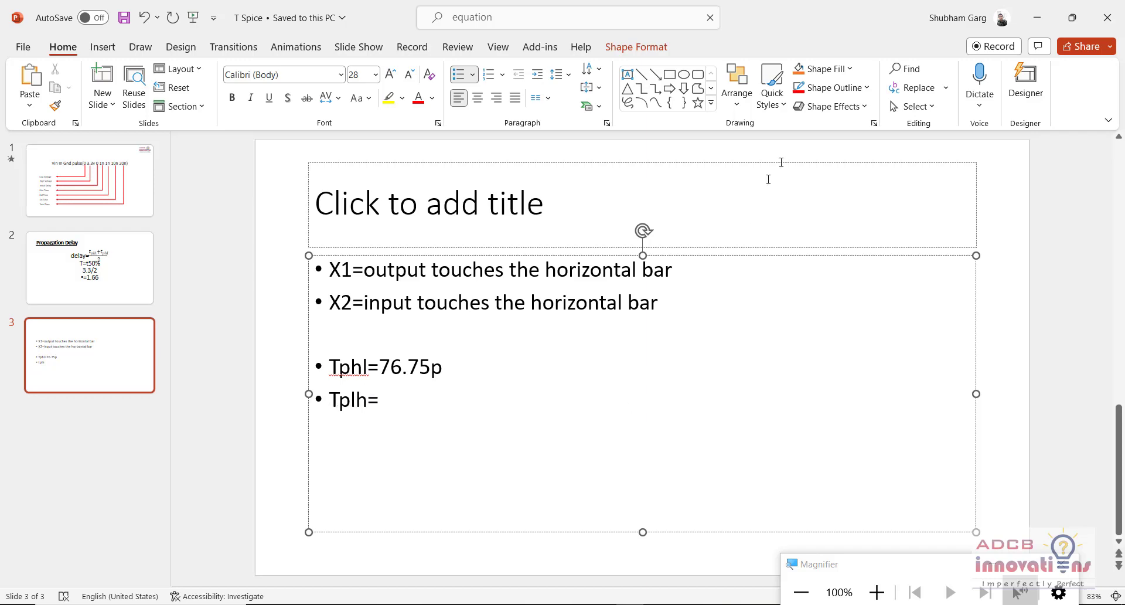
Return to Tanner Waveform Viewer, close the cursor table, and remove the vertical cursor bars from the chart.
{"action": "key", "text": "alt+Tab"}
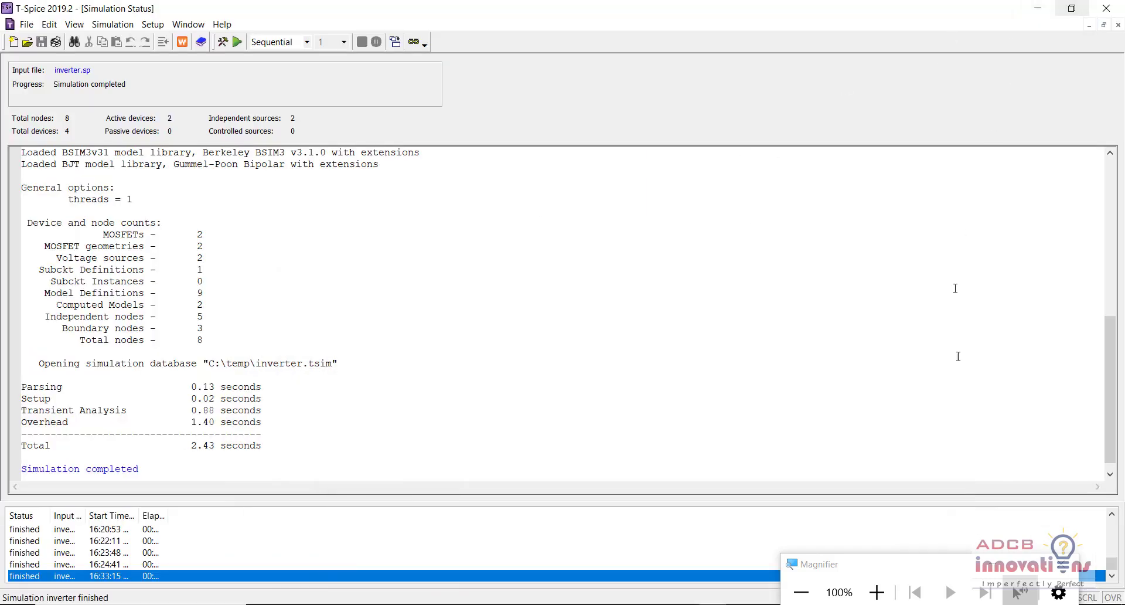
{"action": "key", "text": "alt+Tab"}
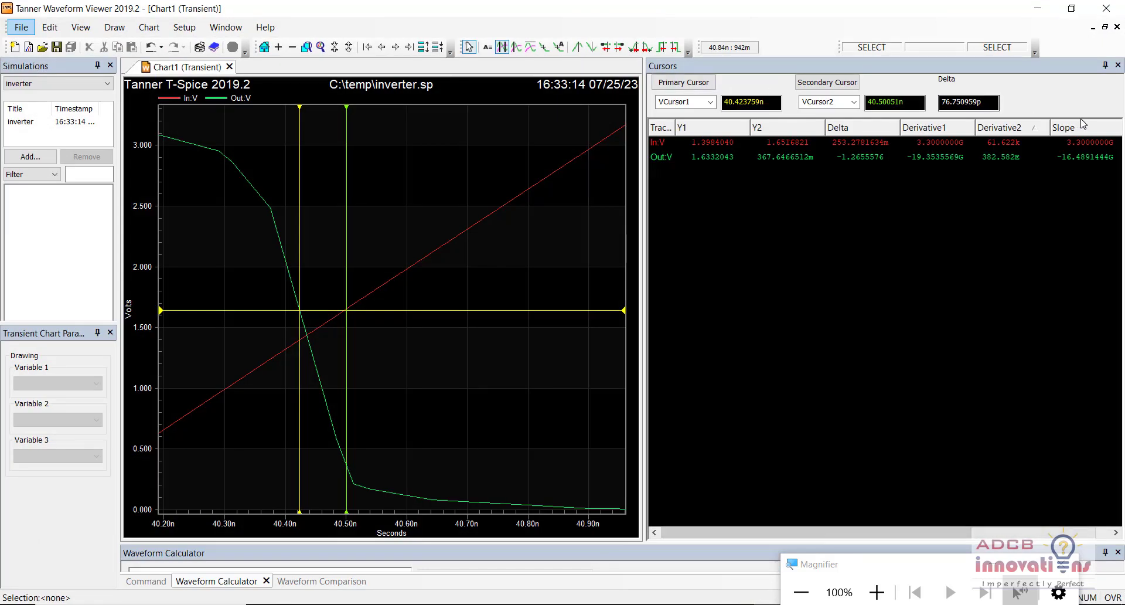
{"action": "left_click", "coordinate": [1119, 66]}
{"action": "left_click", "coordinate": [1119, 66]}
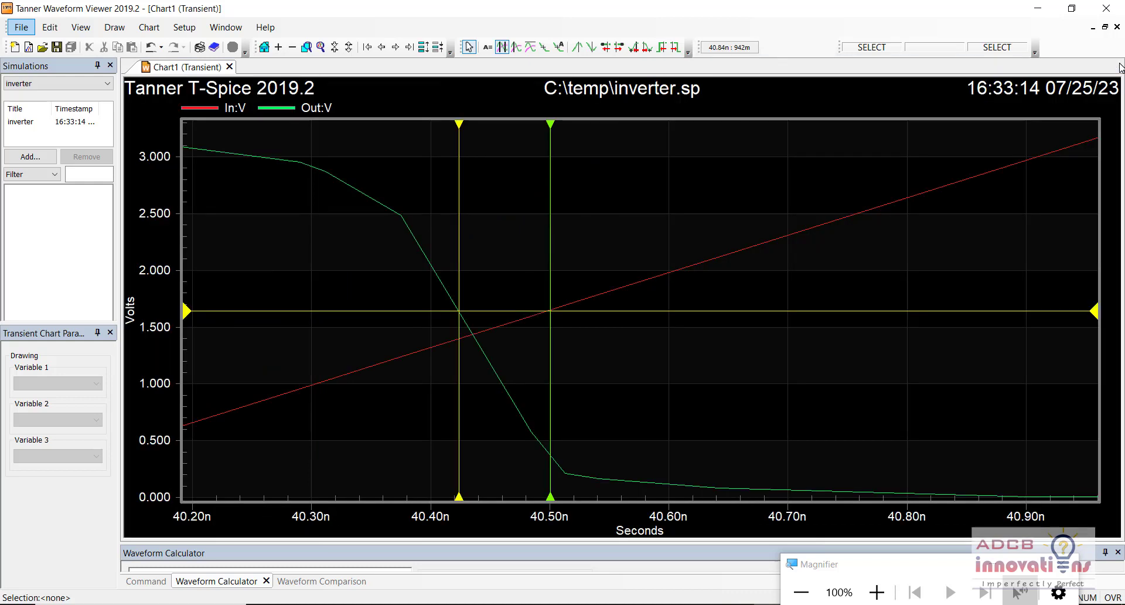
{"action": "left_click", "coordinate": [502, 48]}
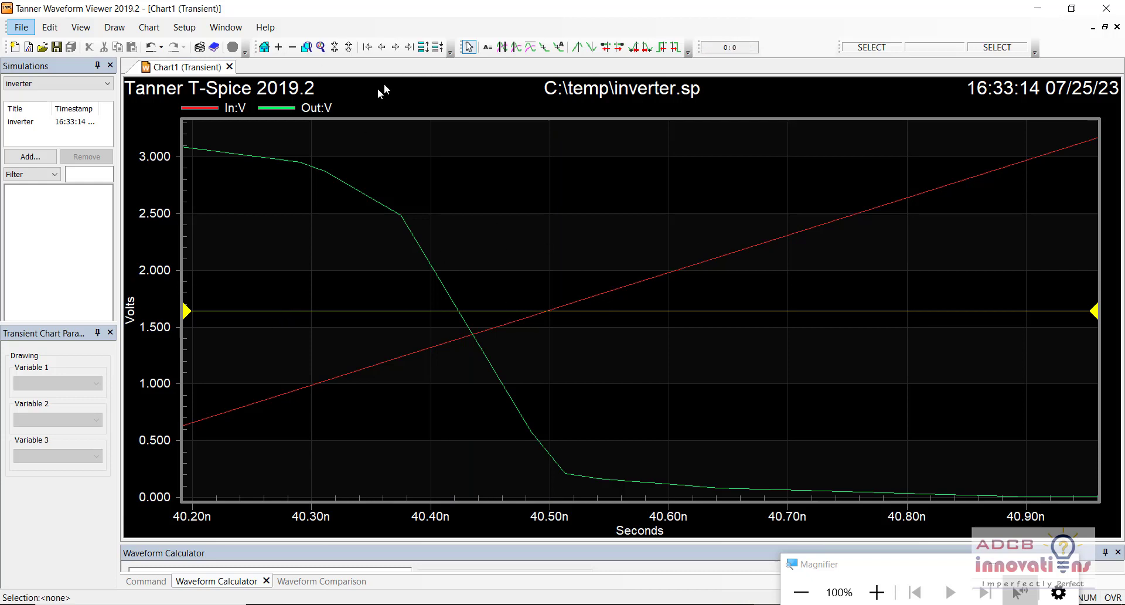
Look along the time axis for a falling-In, rising-Out transition and magnify the one between about 51 and 52 ns.
{"action": "left_click", "coordinate": [292, 47]}
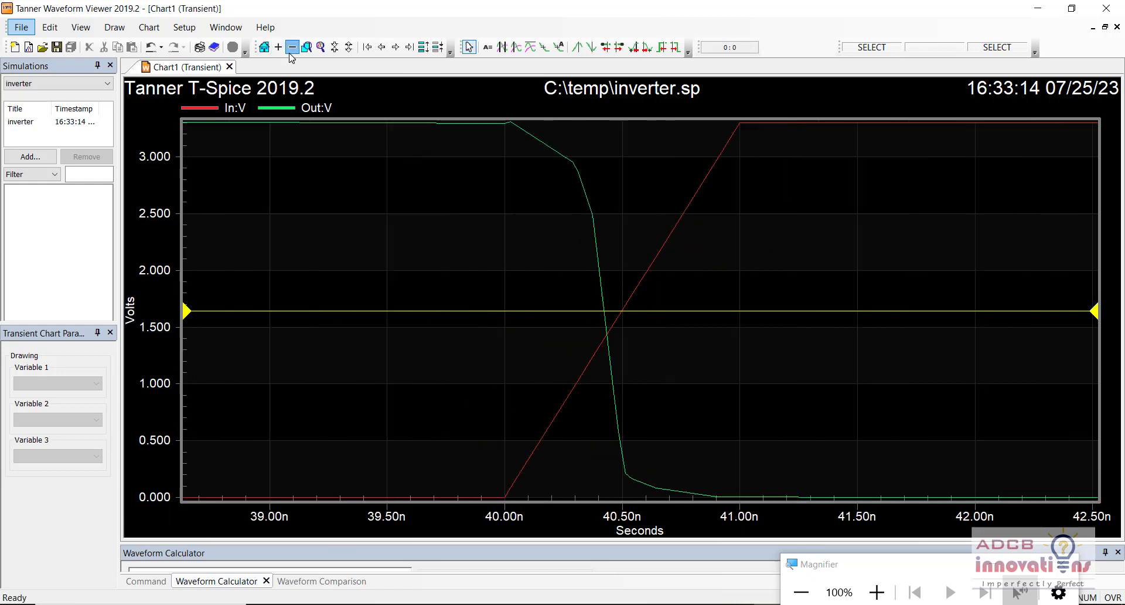
{"action": "left_click", "coordinate": [291, 47]}
{"action": "left_click", "coordinate": [292, 47]}
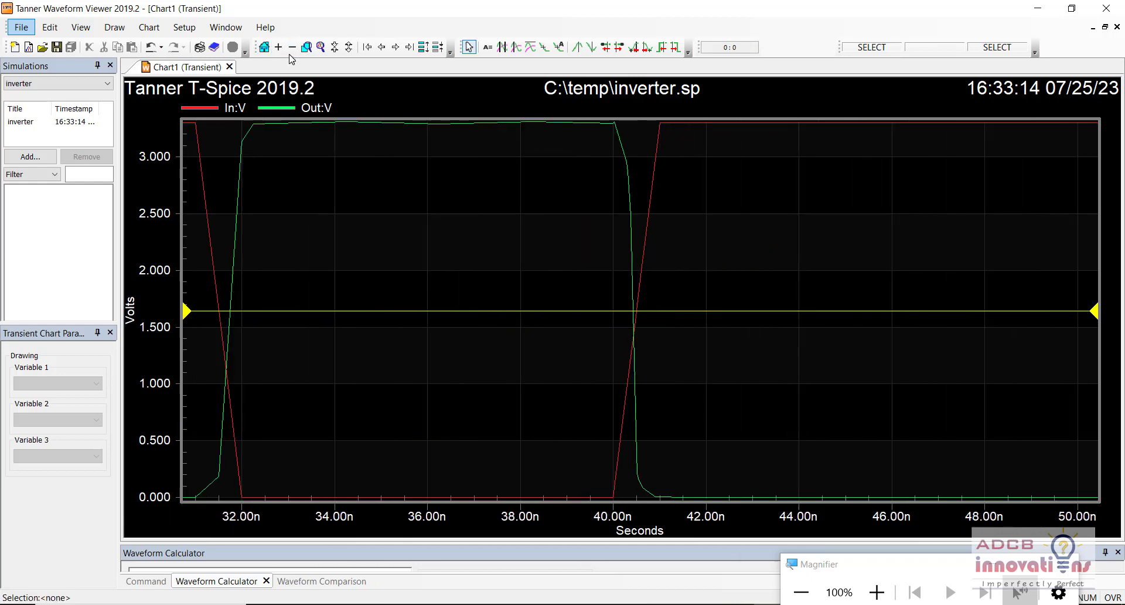
{"action": "left_click", "coordinate": [292, 47]}
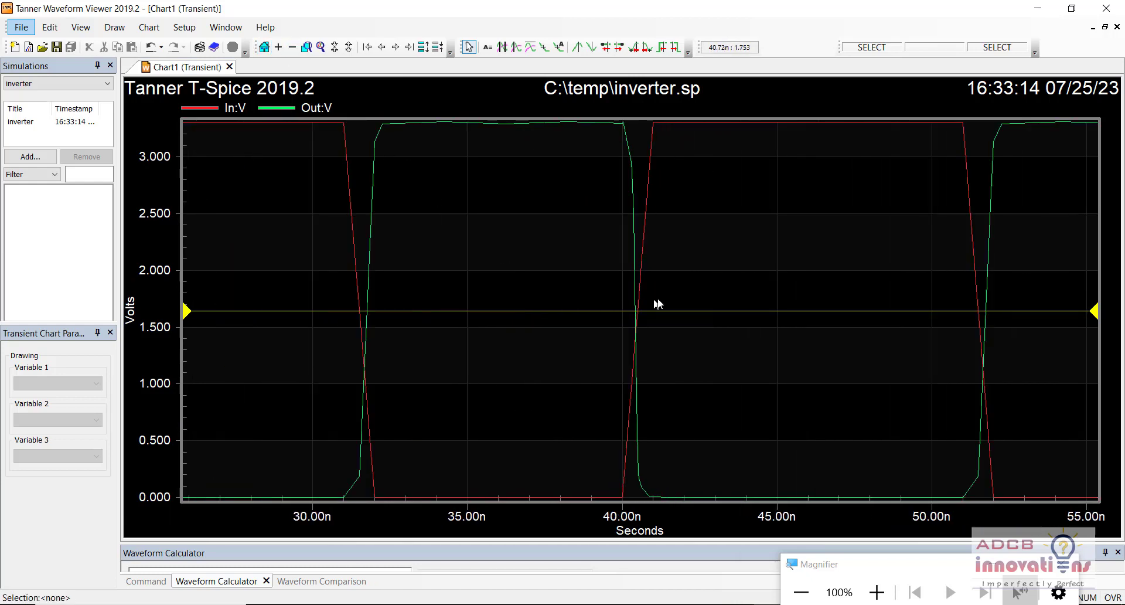
{"action": "scroll", "coordinate": [657, 298], "scroll_direction": "down", "scroll_amount": 1}
{"action": "scroll", "coordinate": [657, 298], "scroll_direction": "up", "scroll_amount": 1}
{"action": "scroll", "coordinate": [658, 298], "scroll_direction": "up", "scroll_amount": 1}
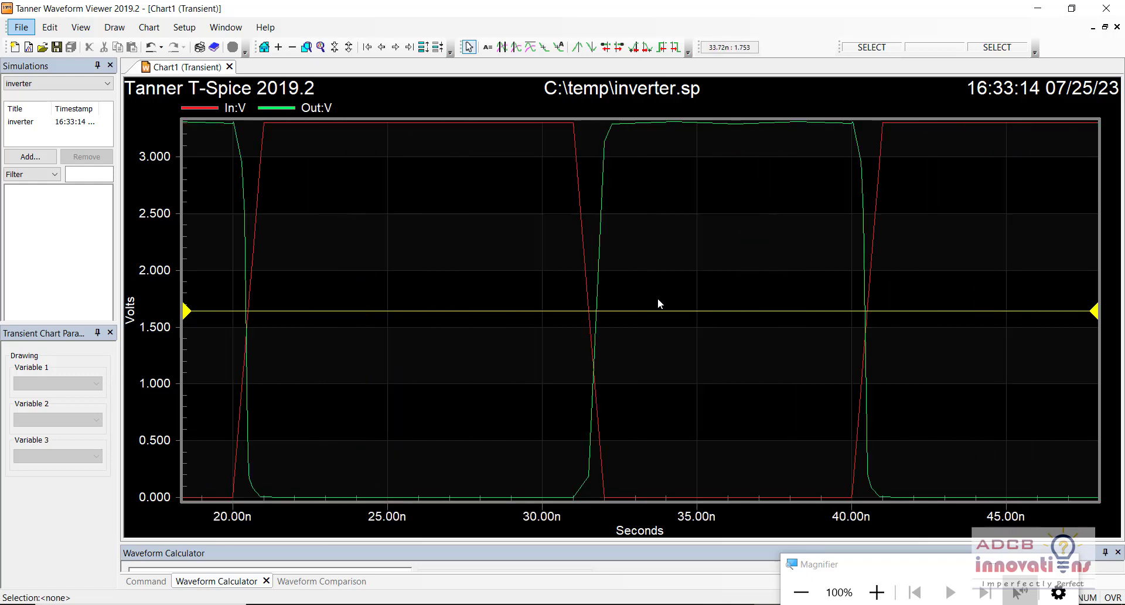
{"action": "scroll", "coordinate": [658, 298], "scroll_direction": "up", "scroll_amount": 1}
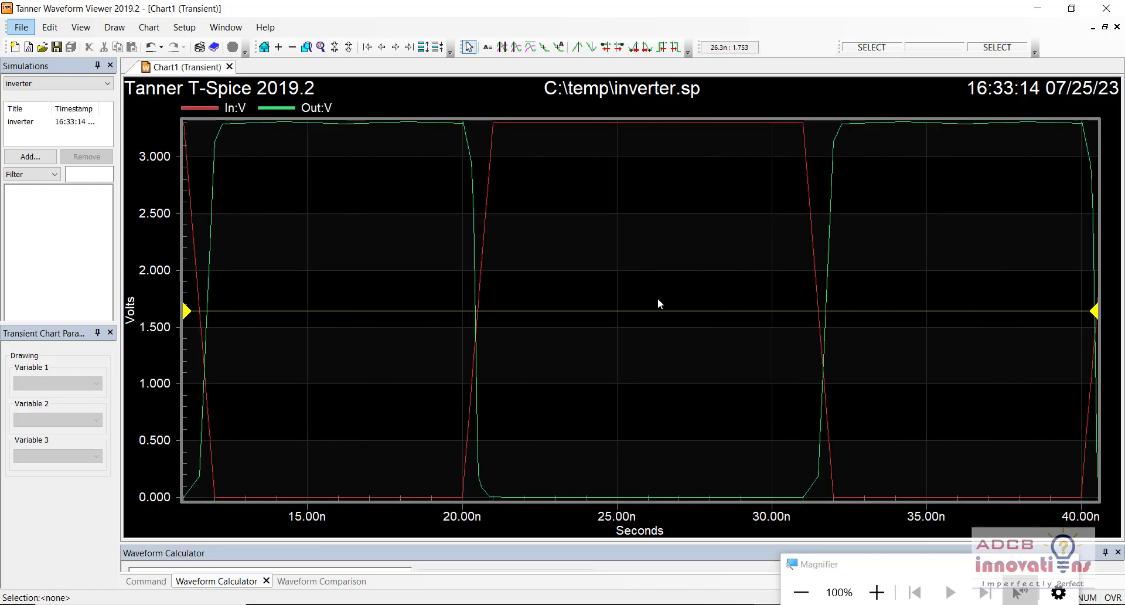
{"action": "scroll", "coordinate": [658, 297], "scroll_direction": "up", "scroll_amount": 1}
{"action": "scroll", "coordinate": [657, 298], "scroll_direction": "down", "scroll_amount": 2}
{"action": "scroll", "coordinate": [657, 303], "scroll_direction": "down", "scroll_amount": 1}
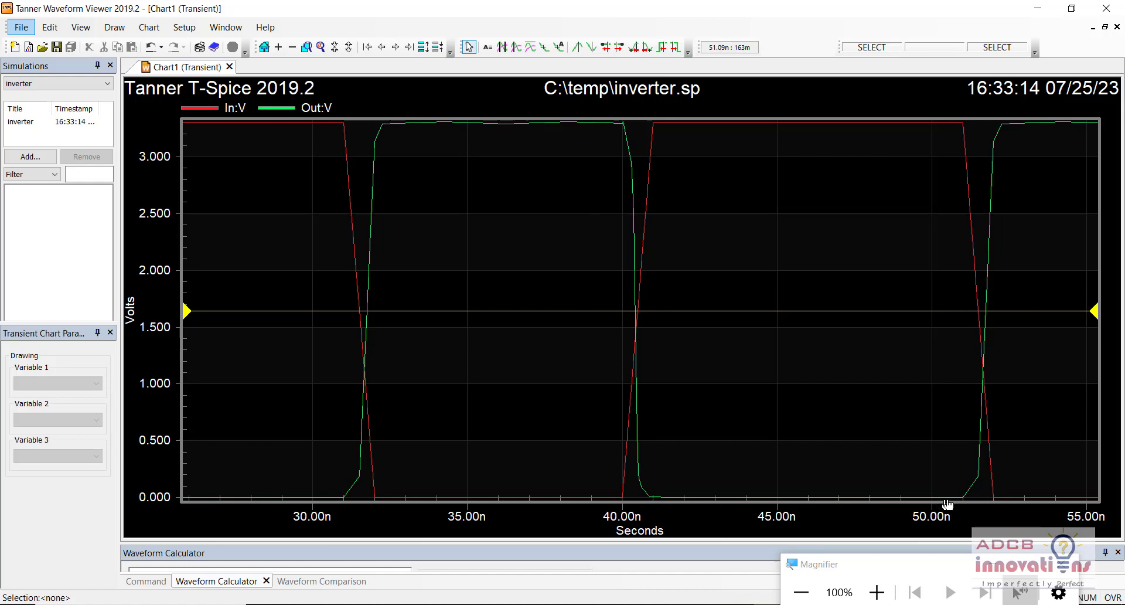
{"action": "scroll", "coordinate": [987, 331], "scroll_direction": "down", "scroll_amount": 3}
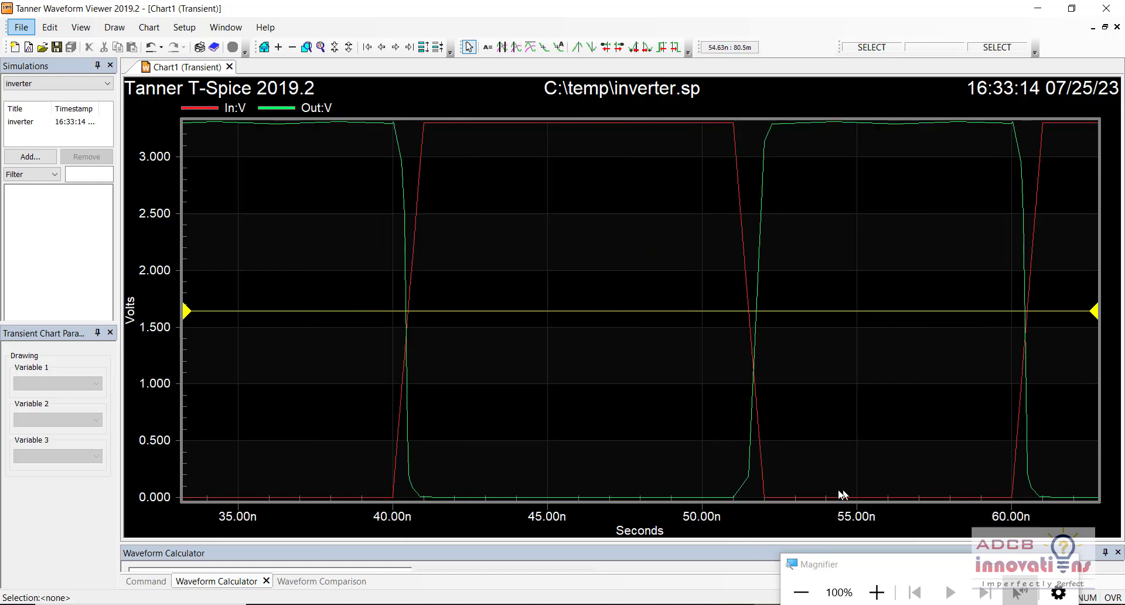
{"action": "left_click", "coordinate": [278, 48]}
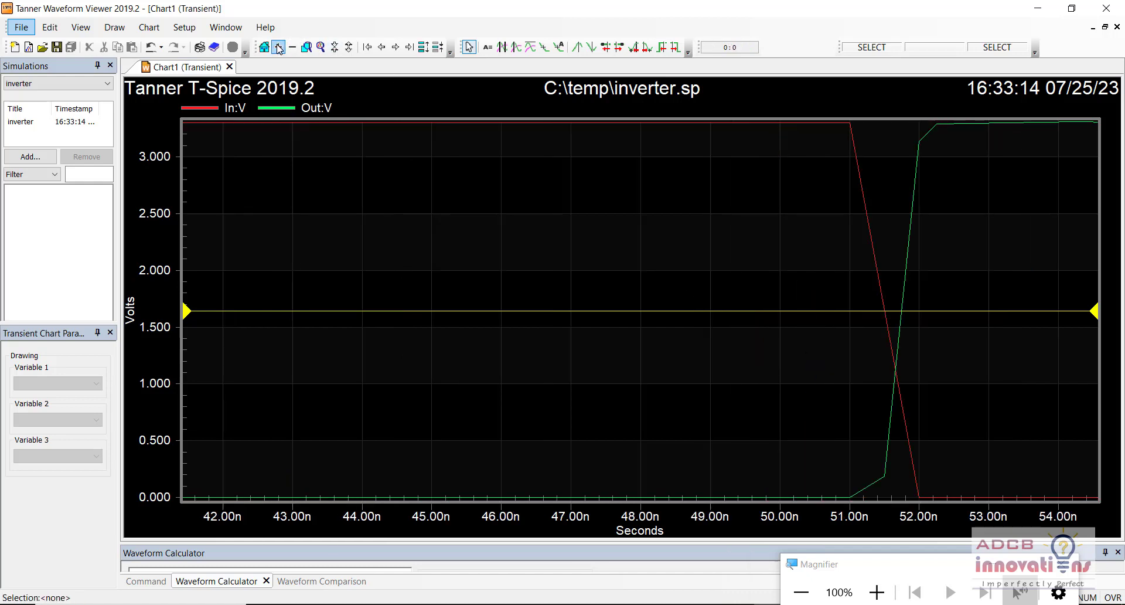
{"action": "left_click", "coordinate": [279, 48]}
{"action": "scroll", "coordinate": [666, 255], "scroll_direction": "down", "scroll_amount": 3}
{"action": "scroll", "coordinate": [665, 255], "scroll_direction": "down", "scroll_amount": 1}
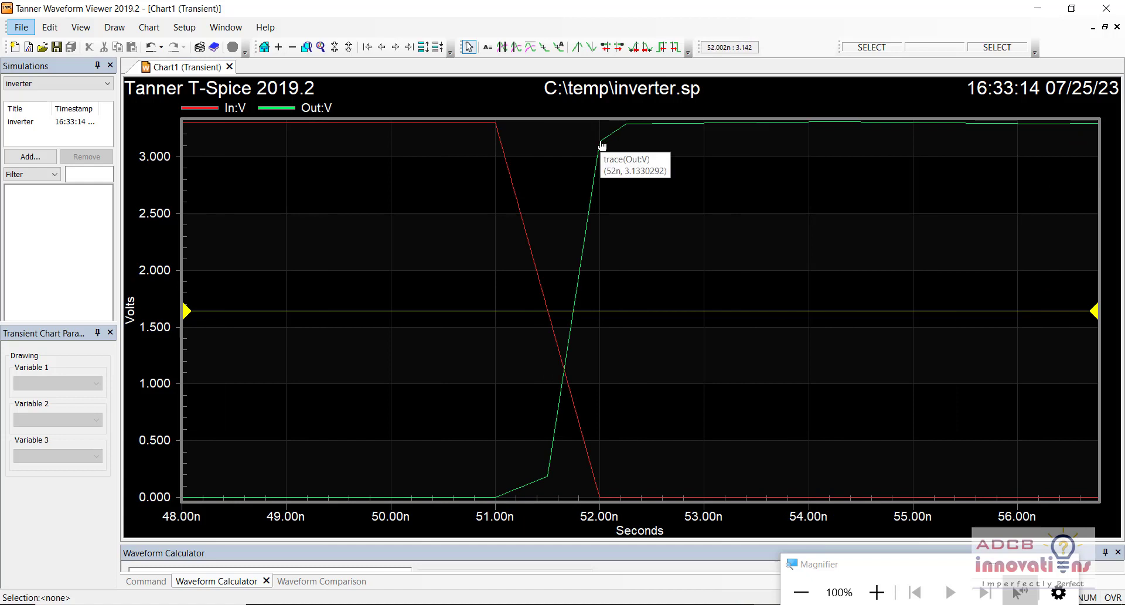
{"action": "left_click", "coordinate": [278, 47]}
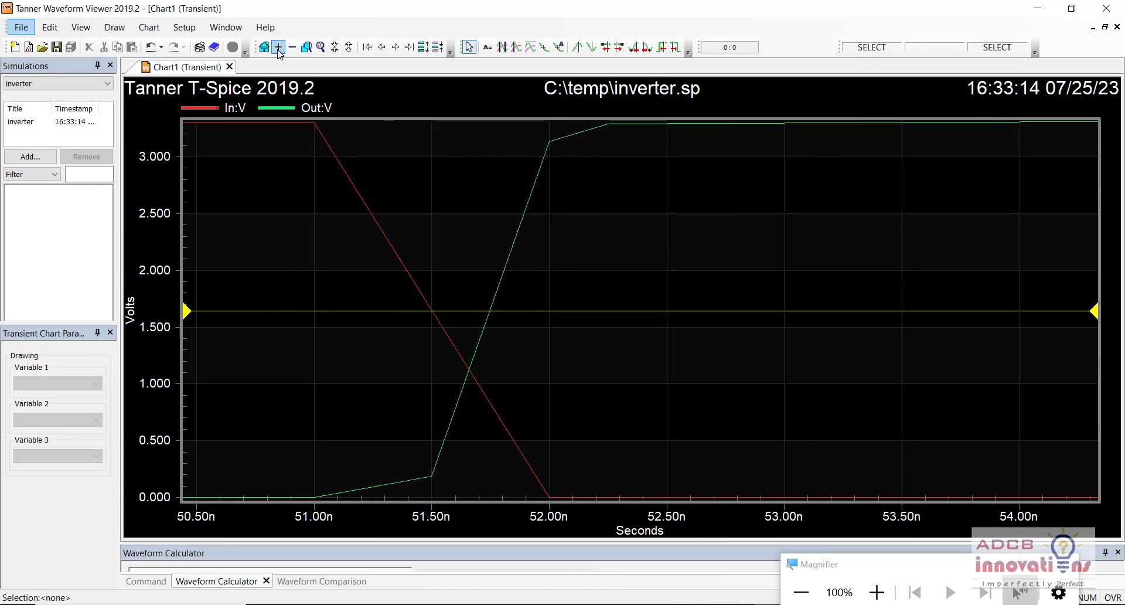
{"action": "left_click", "coordinate": [278, 47]}
{"action": "scroll", "coordinate": [310, 200], "scroll_direction": "down", "scroll_amount": 1}
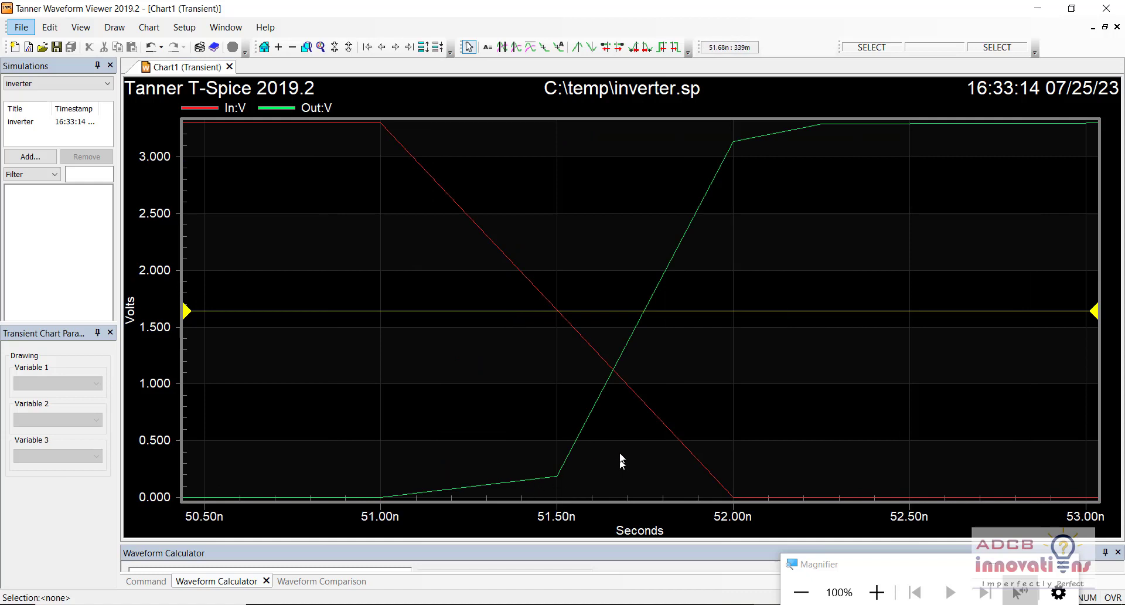
Add vertical cursor bars, placing the first where In crosses the horizontal cursor at about 51.50 ns and the second where Out crosses at about 51.75 ns.
{"action": "left_click", "coordinate": [502, 47]}
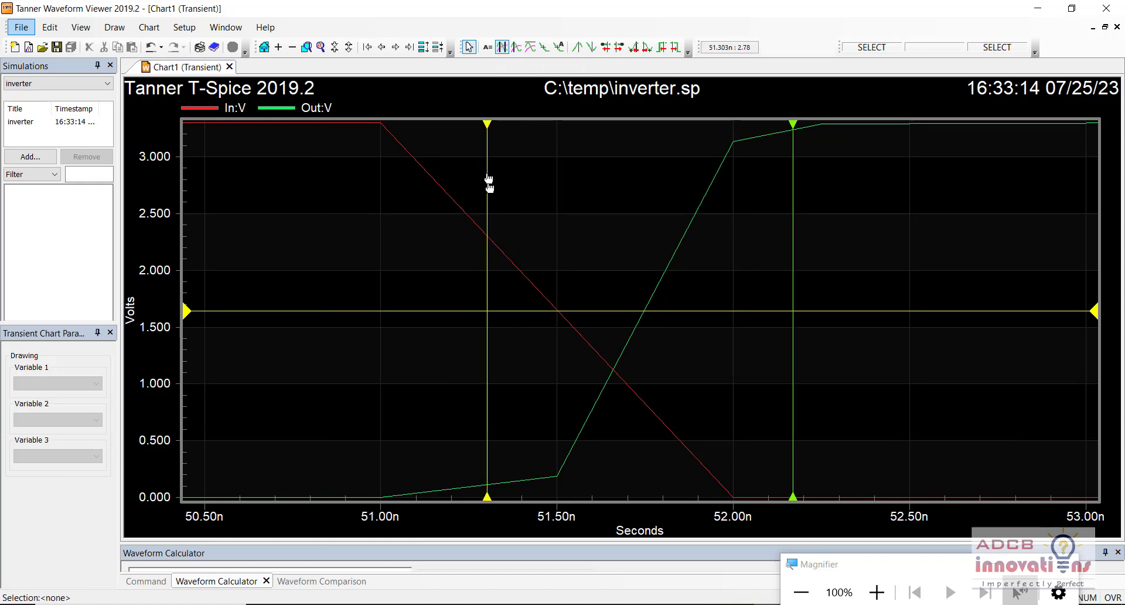
{"action": "left_click", "coordinate": [488, 173]}
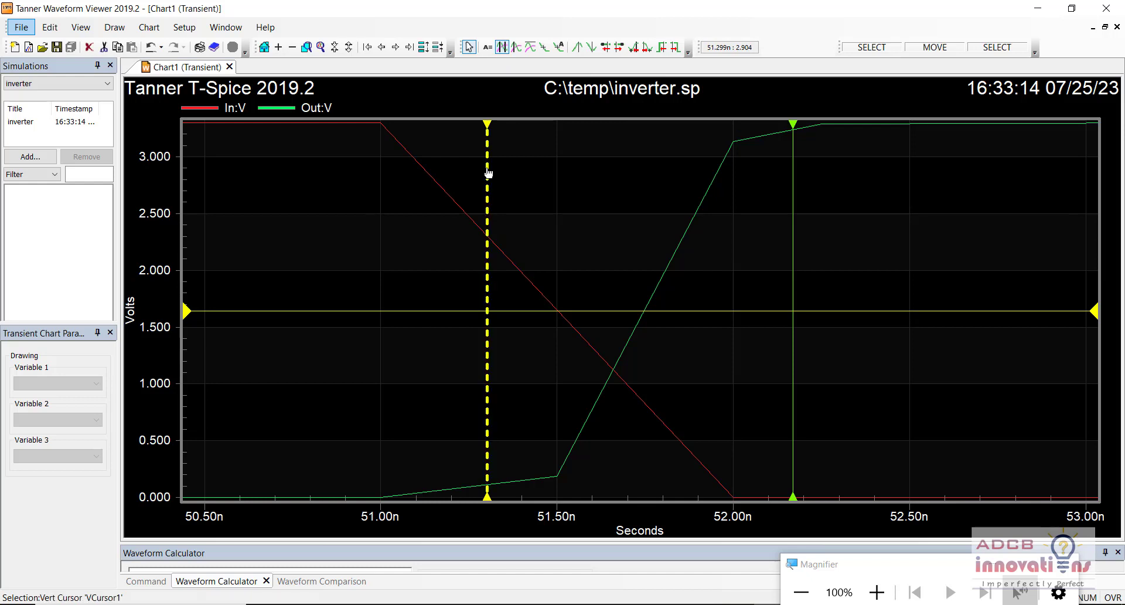
{"action": "mouse_move", "coordinate": [559, 314]}
{"action": "left_click_drag", "start_coordinate": [489, 129], "coordinate": [559, 163]}
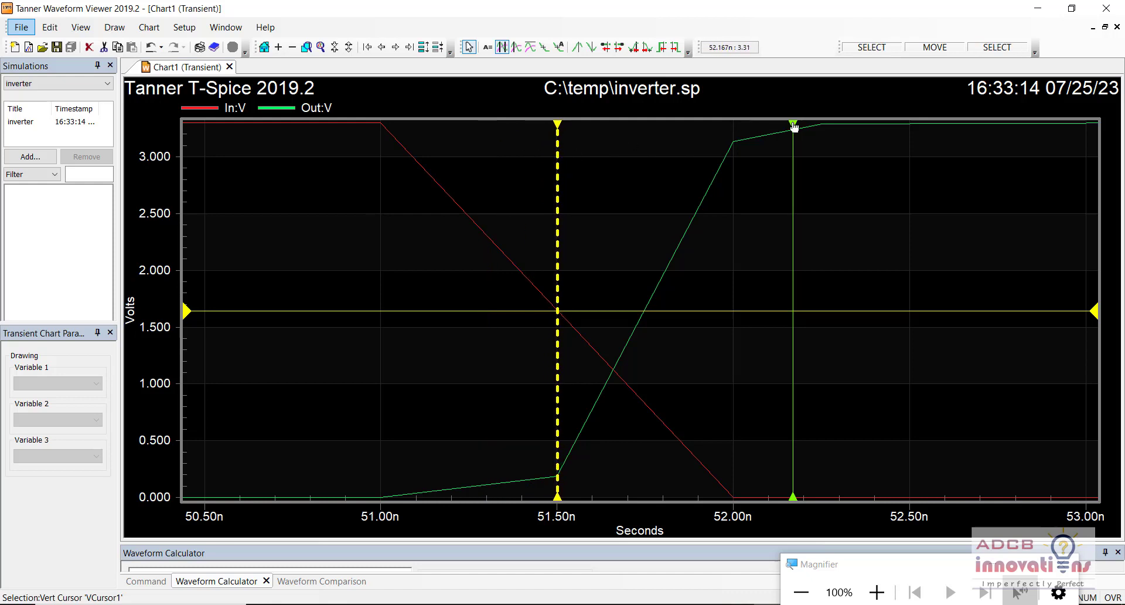
{"action": "left_click_drag", "start_coordinate": [794, 127], "coordinate": [647, 131]}
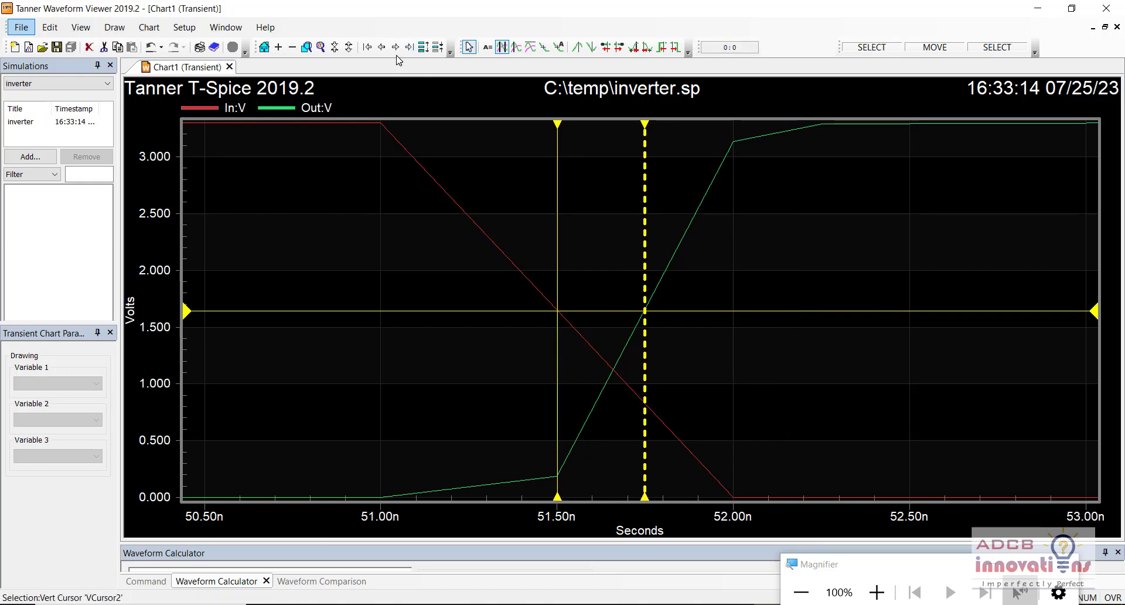
{"action": "left_click", "coordinate": [279, 47]}
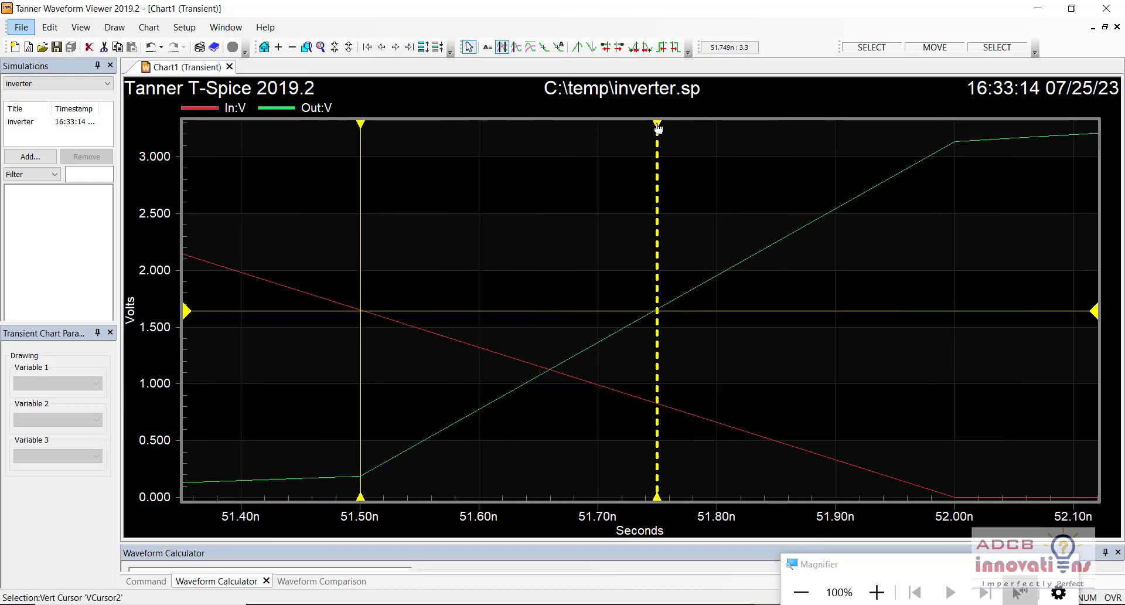
Fine-tune the vertical cursors onto the half-swing crossings at about 51.502 ns for In and 51.747 ns for Out, and show the cursor table.
{"action": "left_click_drag", "start_coordinate": [657, 128], "coordinate": [656, 127]}
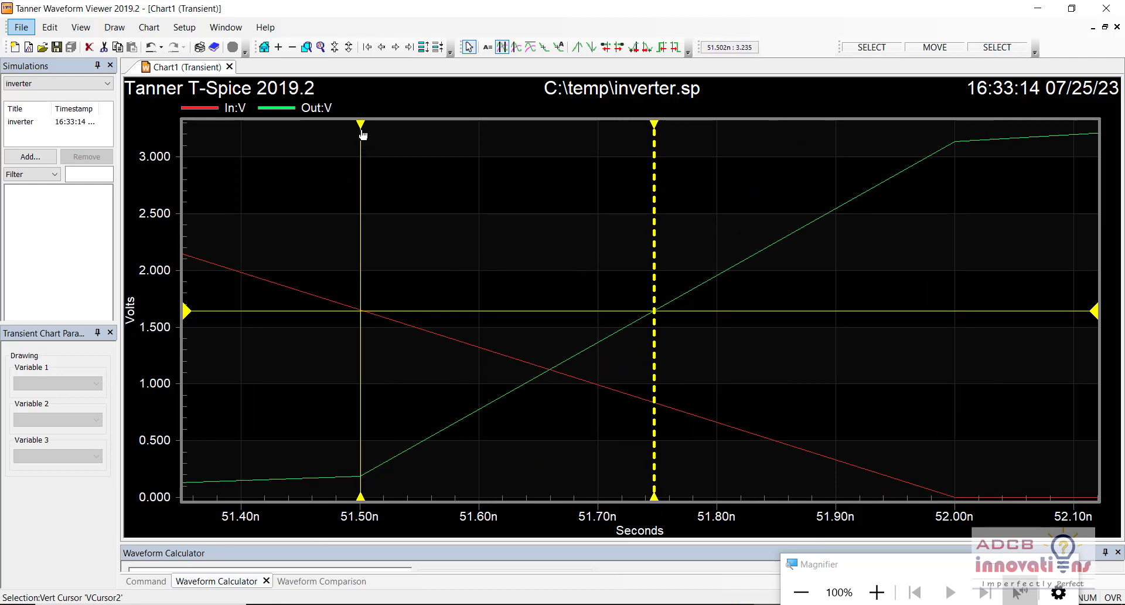
{"action": "left_click_drag", "start_coordinate": [361, 130], "coordinate": [362, 130]}
{"action": "left_click", "coordinate": [425, 184]}
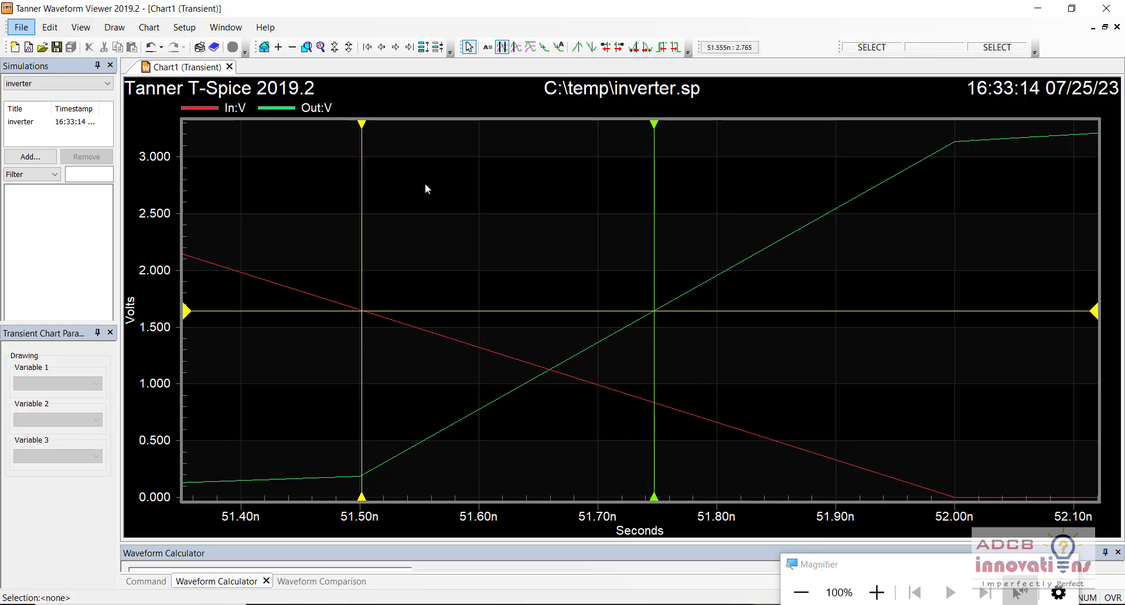
{"action": "scroll", "coordinate": [425, 185], "scroll_direction": "up", "scroll_amount": 1}
{"action": "scroll", "coordinate": [426, 186], "scroll_direction": "down", "scroll_amount": 1}
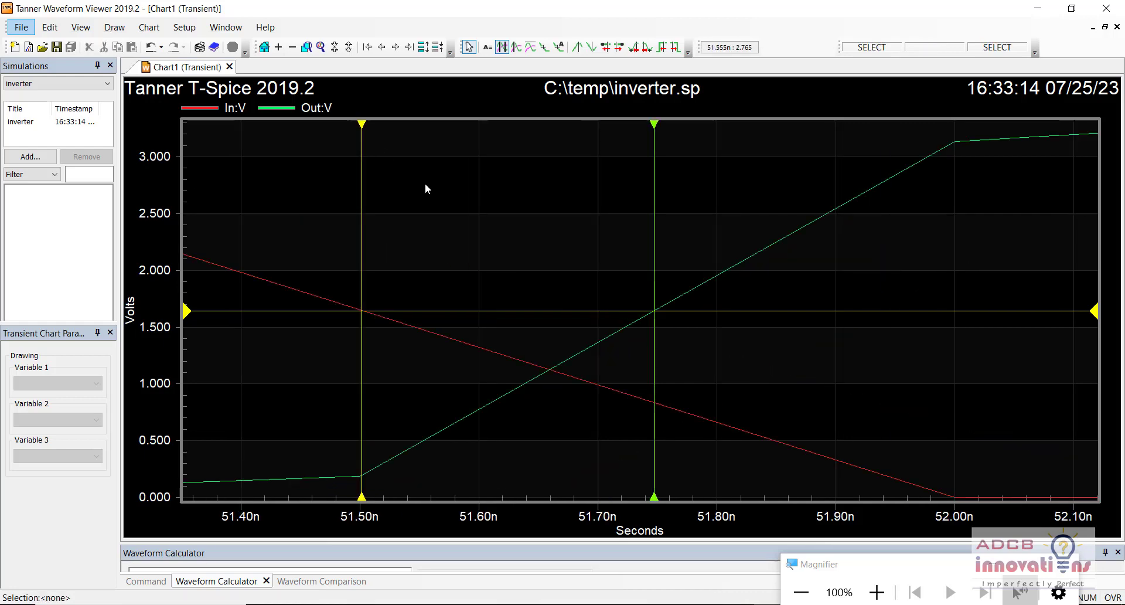
{"action": "left_click", "coordinate": [81, 27]}
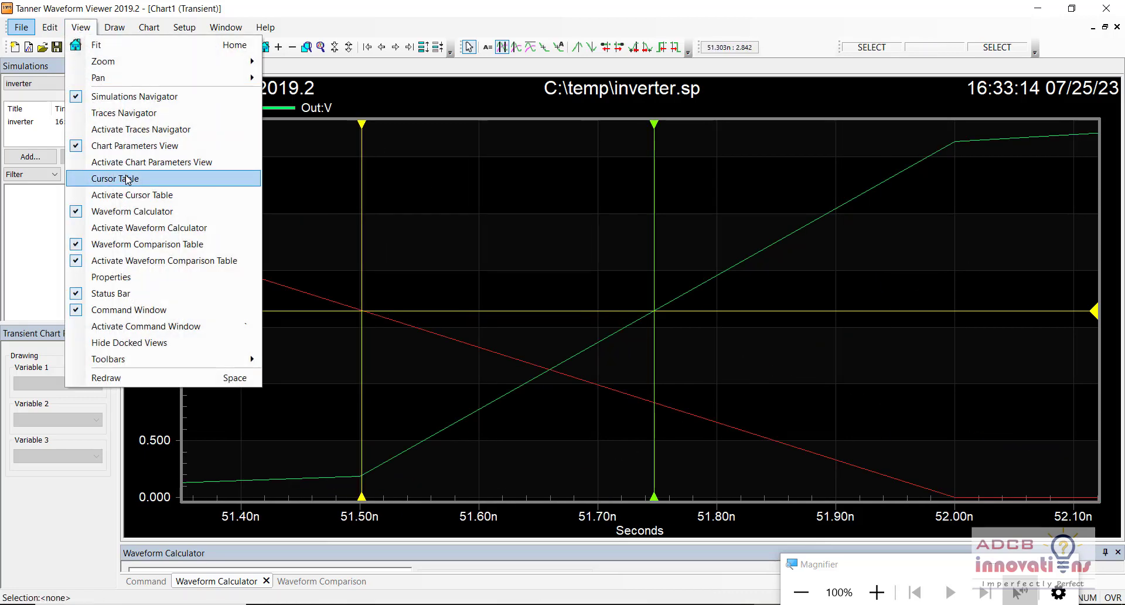
{"action": "left_click", "coordinate": [128, 180]}
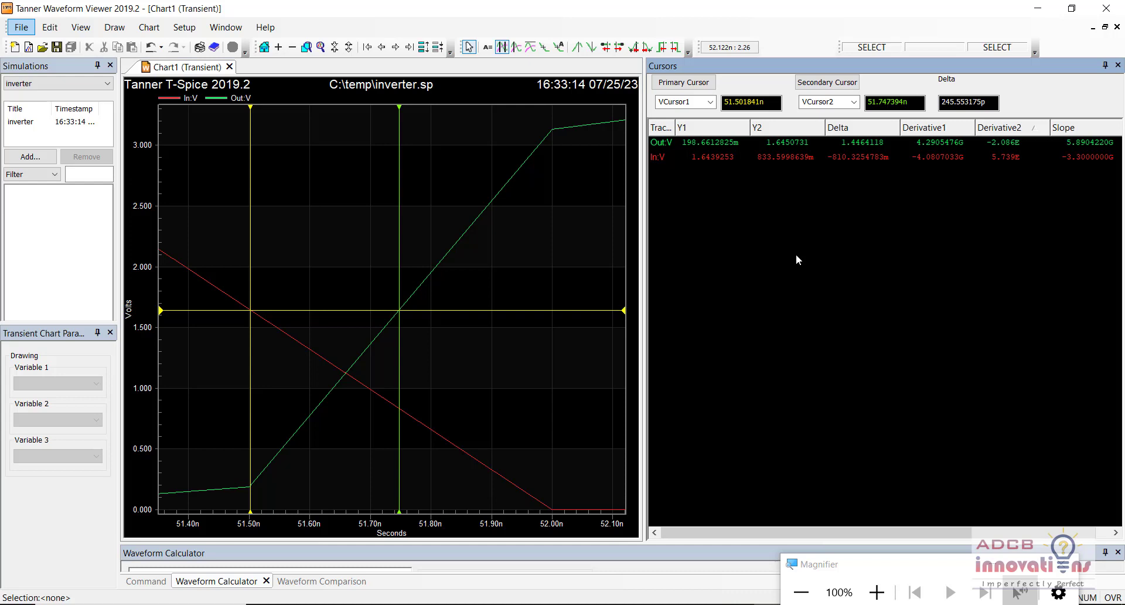
Read the time delta between the two vertical cursors, comparing the traces in the cursor table sorted by Y1 and Y2.
{"action": "left_click", "coordinate": [796, 145]}
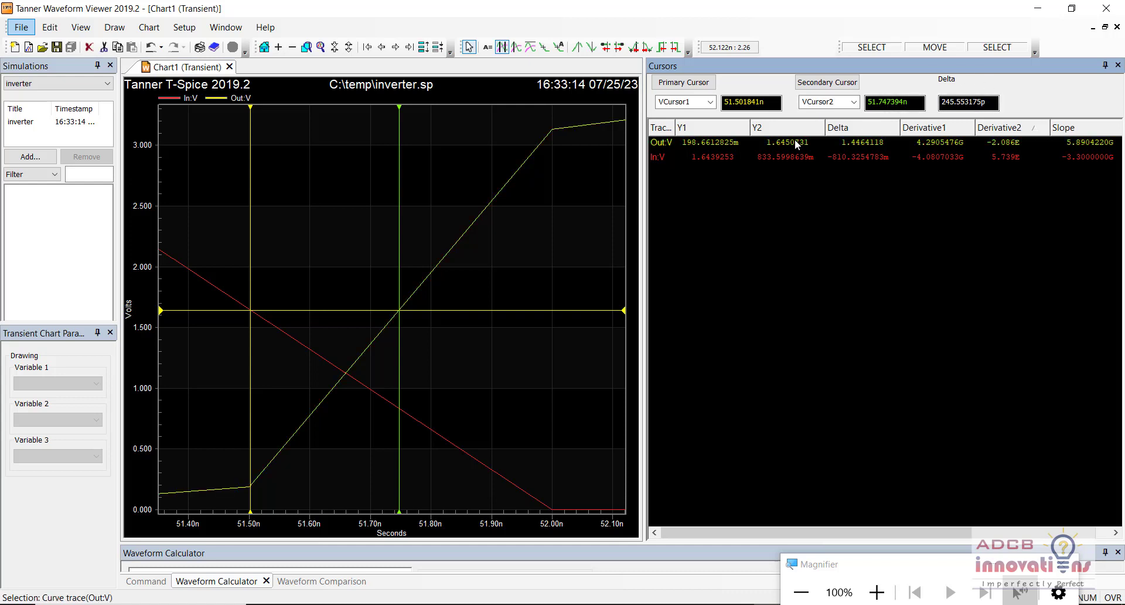
{"action": "left_click", "coordinate": [706, 128]}
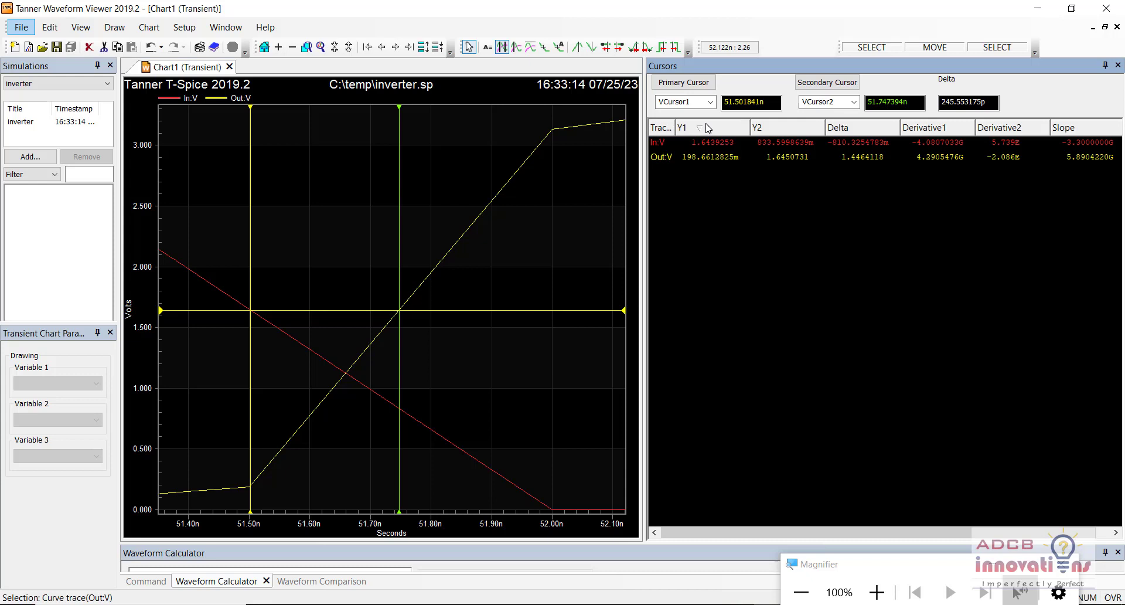
{"action": "left_click", "coordinate": [795, 142]}
{"action": "left_click", "coordinate": [804, 130]}
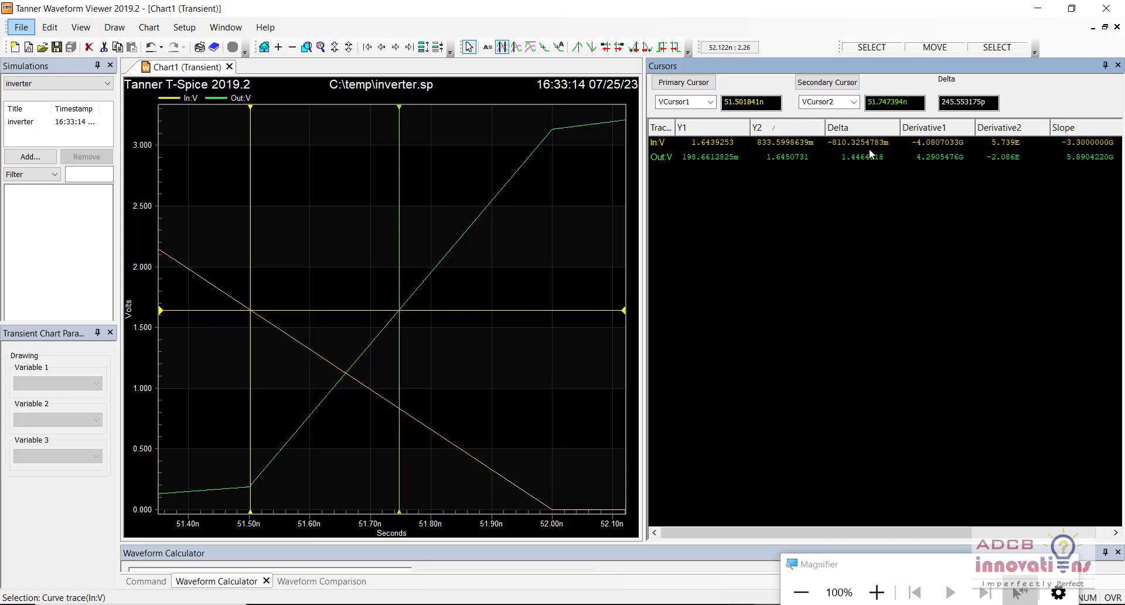
{"action": "left_click", "coordinate": [797, 128]}
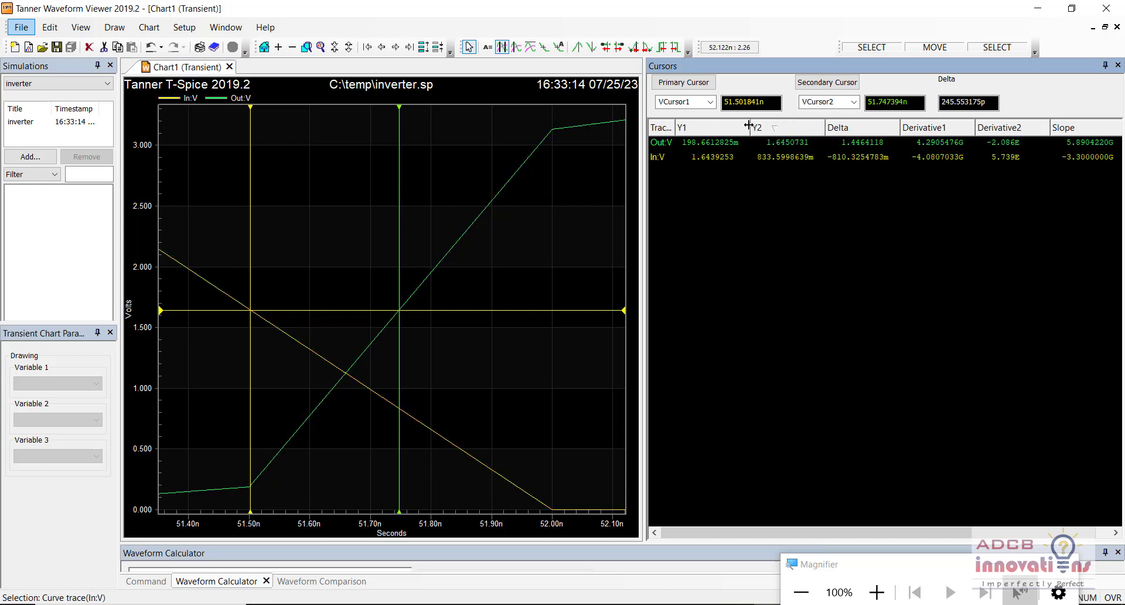
{"action": "left_click", "coordinate": [725, 129]}
{"action": "left_click_drag", "start_coordinate": [956, 102], "coordinate": [945, 102]}
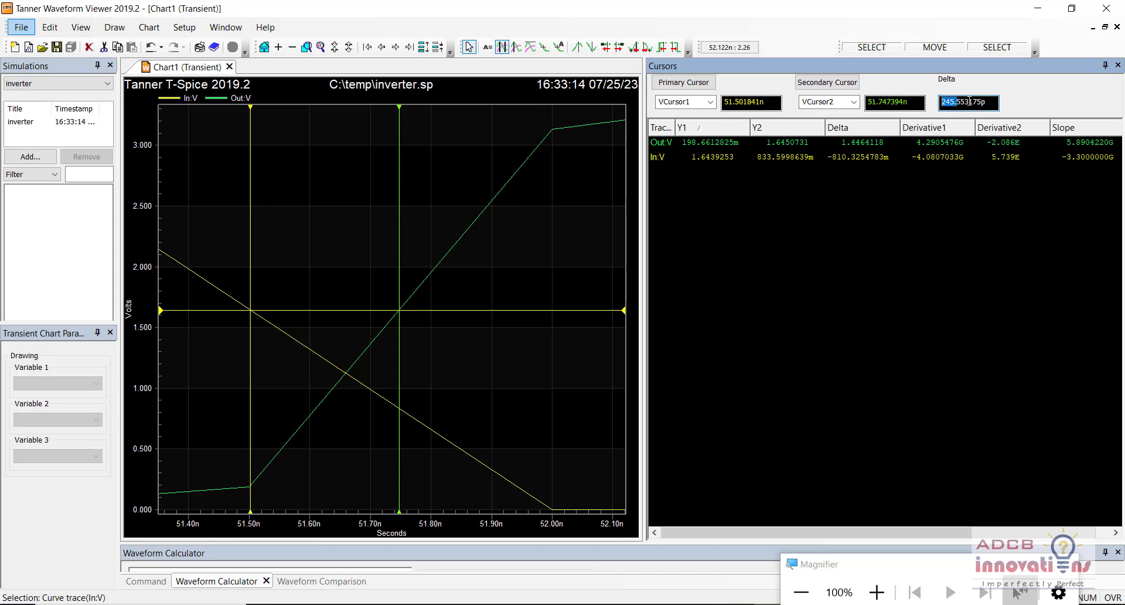
Remove both vertical cursor bars from the transition near 51.5 ns, keeping the horizontal cursor.
{"action": "left_click", "coordinate": [549, 252]}
{"action": "scroll", "coordinate": [550, 252], "scroll_direction": "left", "scroll_amount": 4}
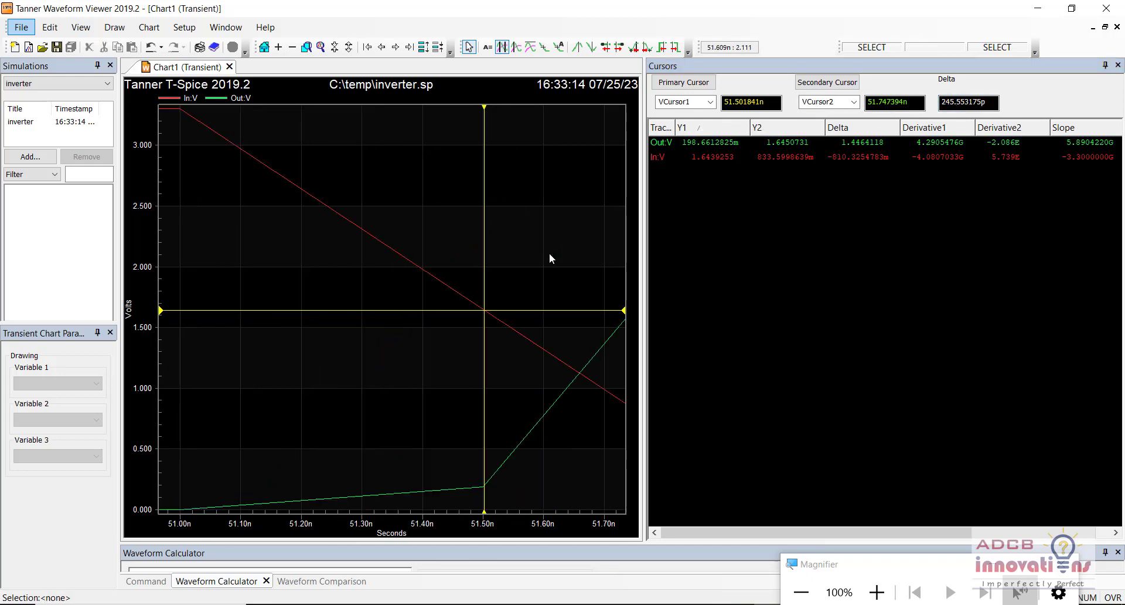
{"action": "scroll", "coordinate": [550, 252], "scroll_direction": "right", "scroll_amount": 10}
{"action": "scroll", "coordinate": [550, 252], "scroll_direction": "left", "scroll_amount": 5}
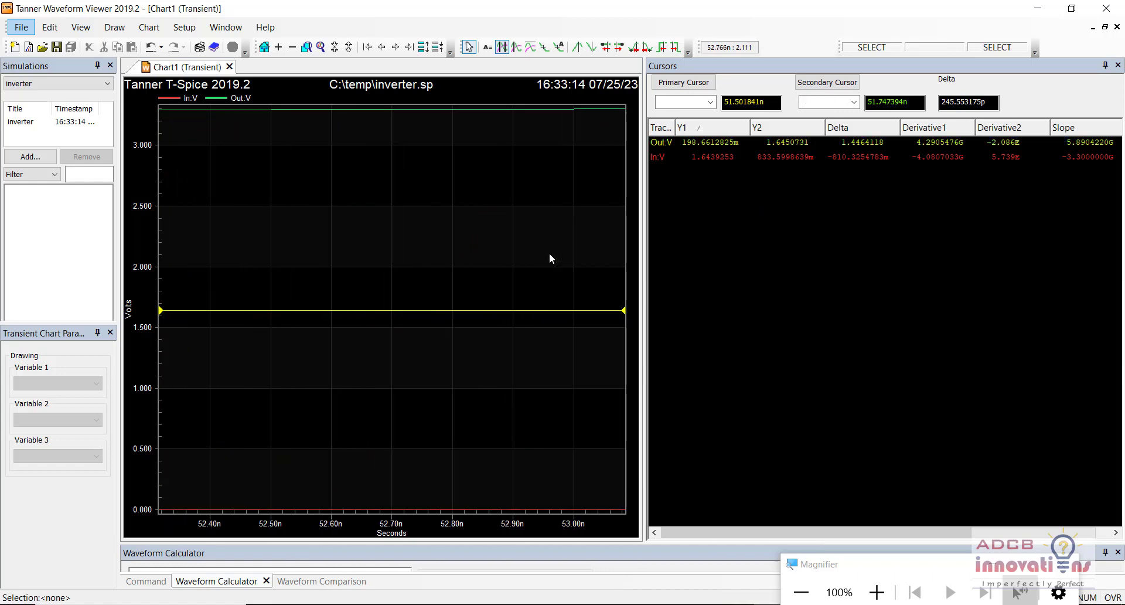
{"action": "scroll", "coordinate": [549, 252], "scroll_direction": "left", "scroll_amount": 15}
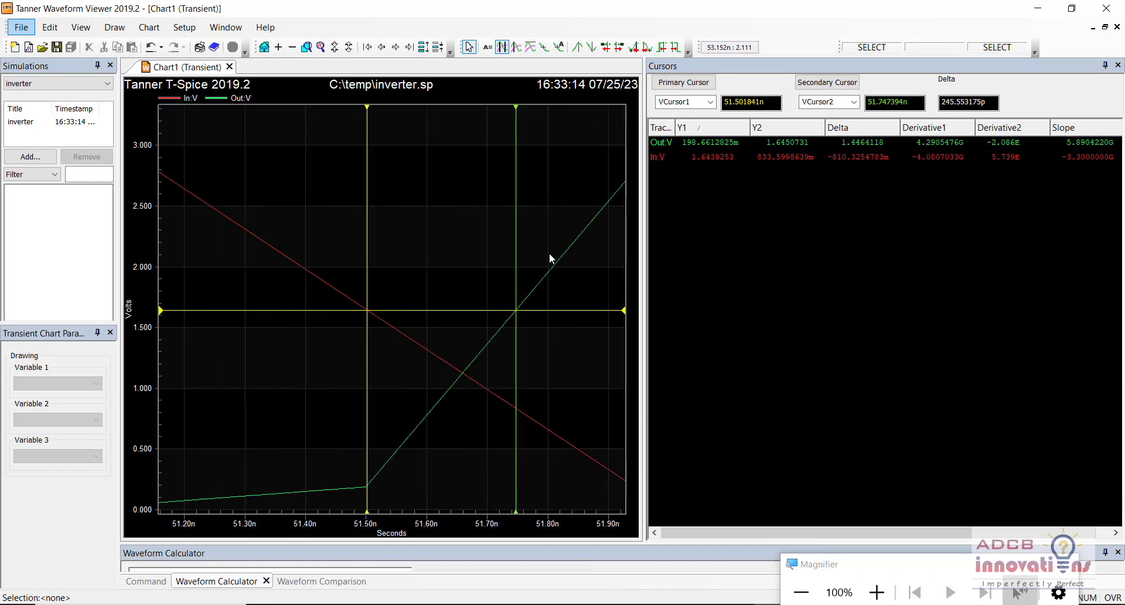
{"action": "scroll", "coordinate": [550, 252], "scroll_direction": "right", "scroll_amount": 10}
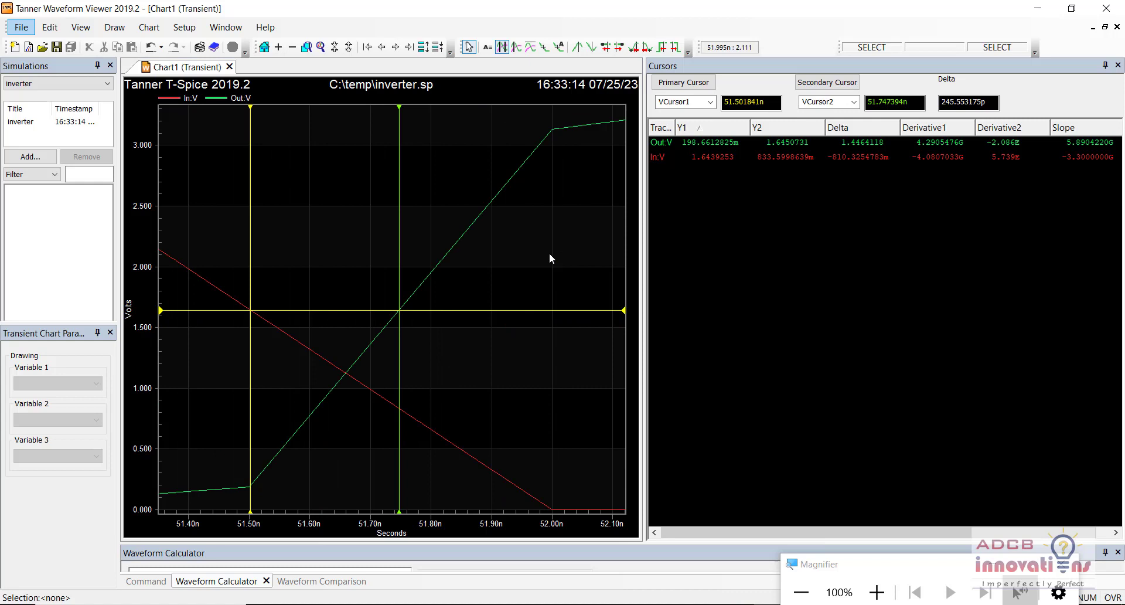
{"action": "left_click", "coordinate": [499, 52]}
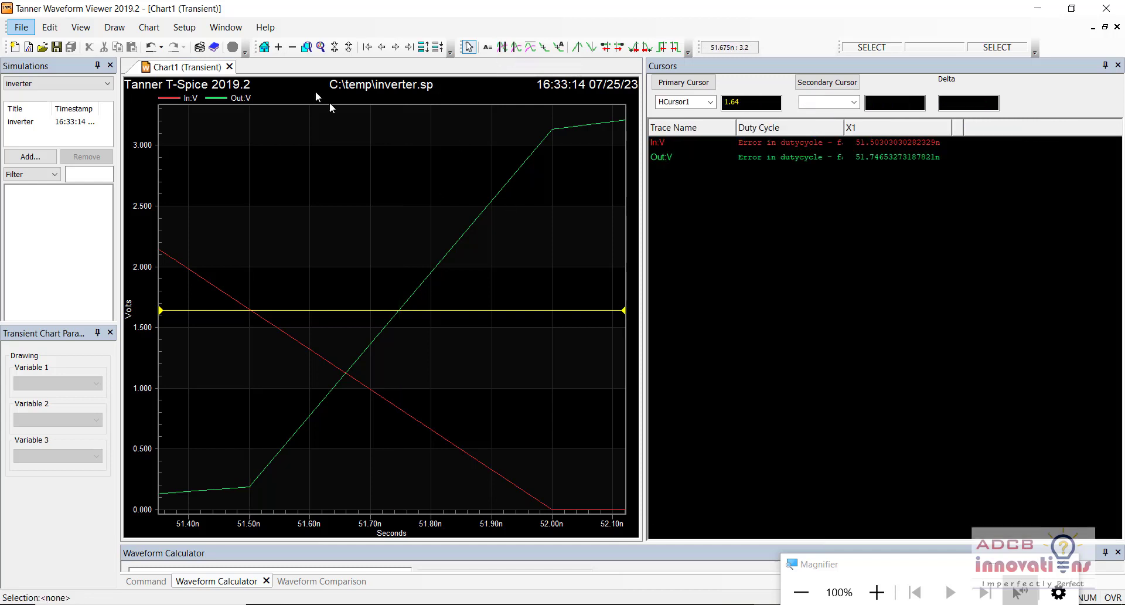
Look along the time axis for an earlier falling-In, rising-Out transition and magnify the one between about 31 and 32 ns.
{"action": "left_click", "coordinate": [292, 48]}
{"action": "left_click", "coordinate": [291, 47]}
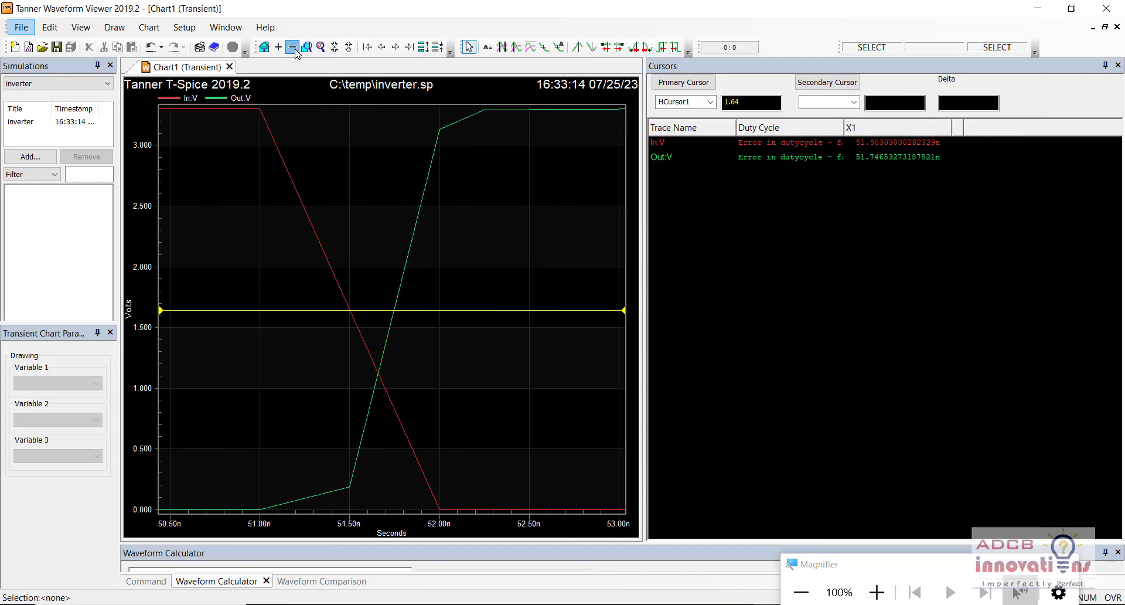
{"action": "left_click", "coordinate": [291, 47]}
{"action": "left_click", "coordinate": [291, 48]}
{"action": "left_click", "coordinate": [292, 47]}
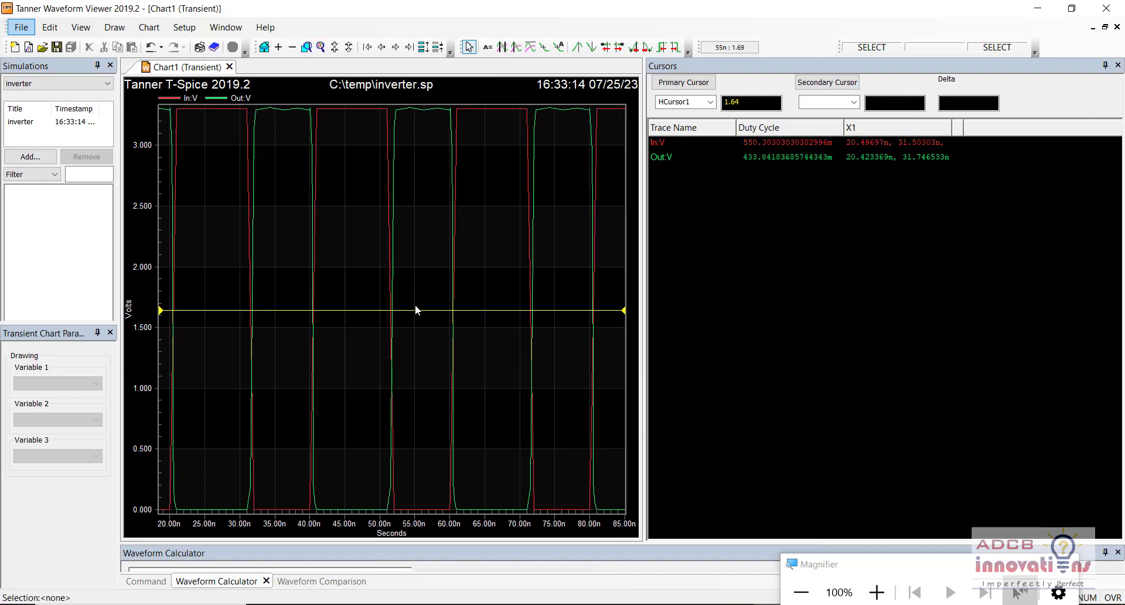
{"action": "key", "text": "Left"}
{"action": "key", "text": "Left"}
{"action": "key", "text": "Left"}
{"action": "key", "text": "Right"}
{"action": "left_click", "coordinate": [280, 47]}
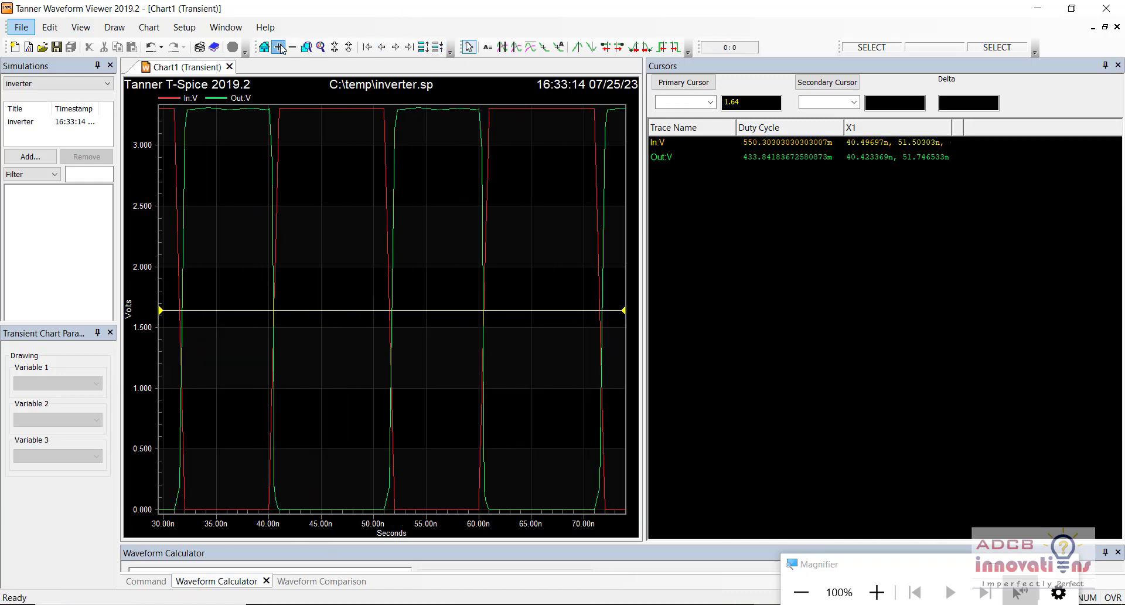
{"action": "left_click", "coordinate": [279, 48]}
{"action": "left_click", "coordinate": [279, 47]}
{"action": "left_click", "coordinate": [280, 47]}
{"action": "left_click", "coordinate": [280, 48]}
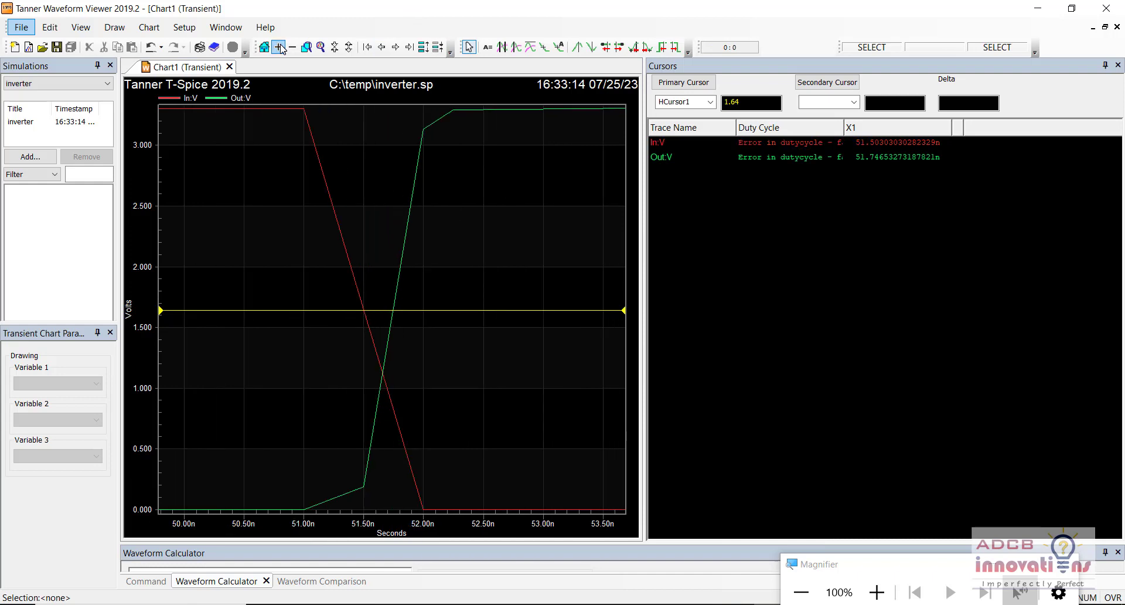
{"action": "left_click", "coordinate": [279, 47]}
{"action": "key", "text": "Left"}
{"action": "key", "text": "Left"}
{"action": "key", "text": "Left"}
{"action": "key", "text": "Left"}
{"action": "key", "text": "Left"}
{"action": "key", "text": "Left"}
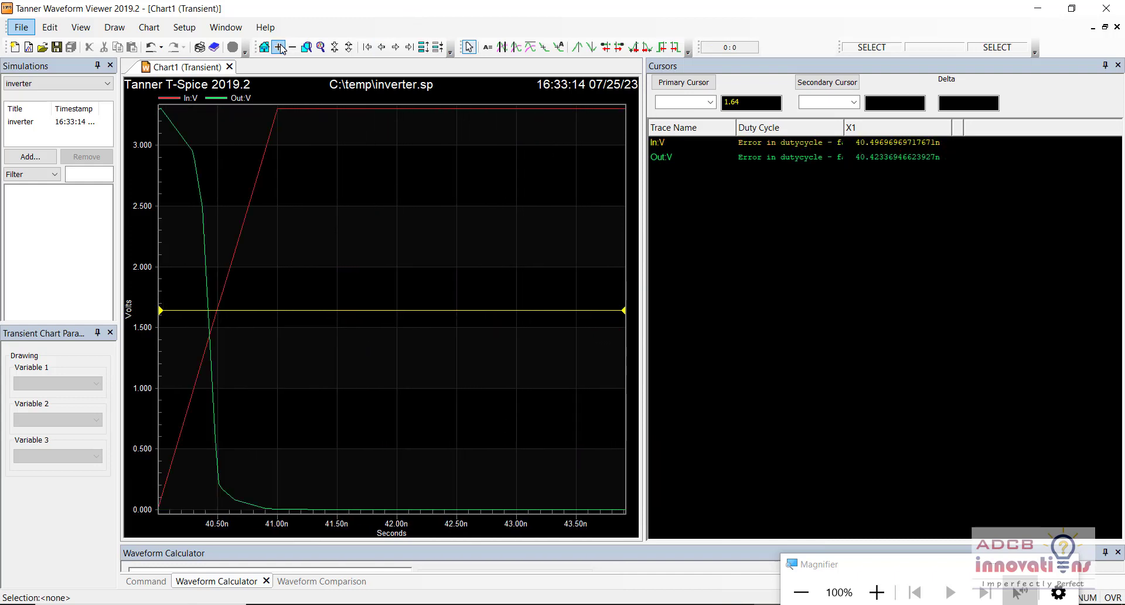
{"action": "key", "text": "Left"}
{"action": "key", "text": "Left"}
{"action": "key", "text": "Left"}
{"action": "key", "text": "Left"}
{"action": "key", "text": "Left"}
{"action": "key", "text": "Left"}
{"action": "key", "text": "Left"}
{"action": "key", "text": "Left"}
{"action": "key", "text": "Left"}
{"action": "key", "text": "Left"}
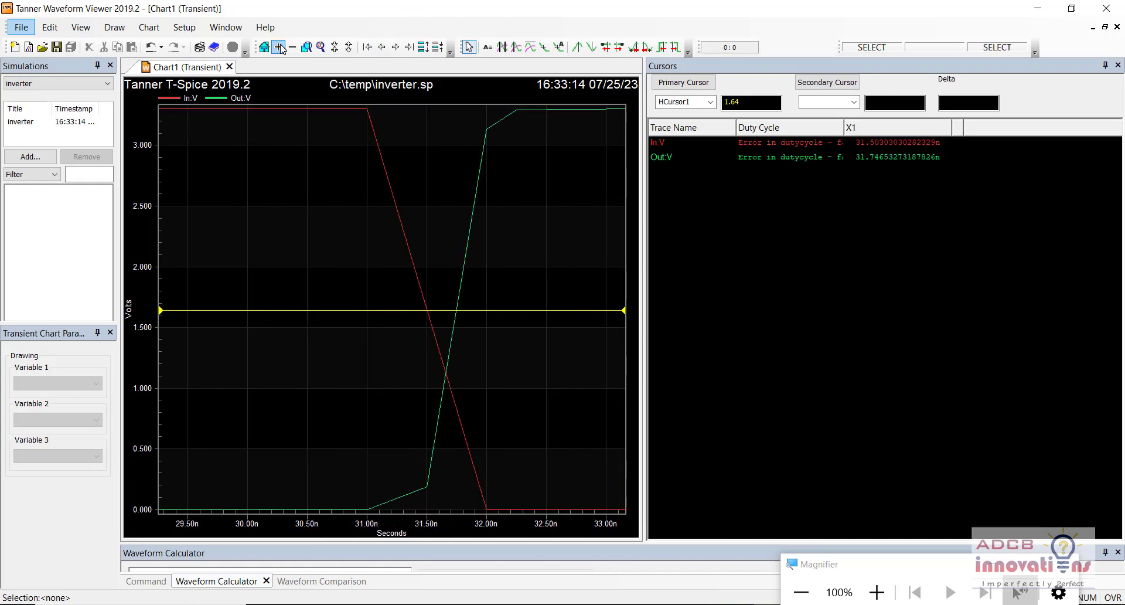
{"action": "key", "text": "Left"}
{"action": "key", "text": "Left"}
{"action": "key", "text": "Left"}
{"action": "key", "text": "Left"}
{"action": "left_click", "coordinate": [280, 47]}
{"action": "key", "text": "Right"}
{"action": "key", "text": "Right"}
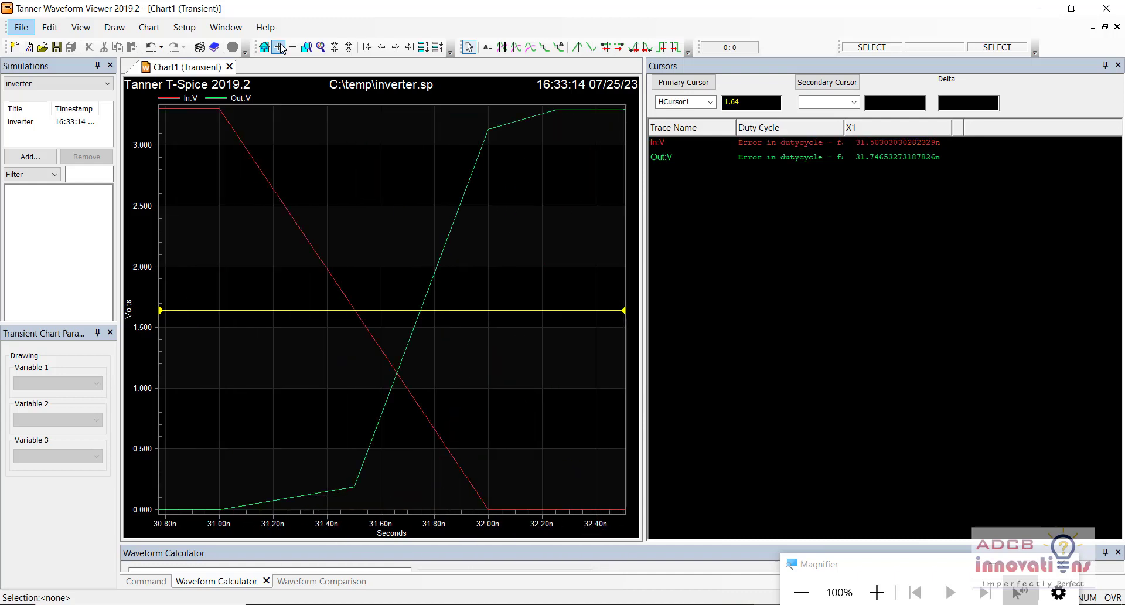
Add vertical cursor bars at the horizontal cursor's crossings, the first on In at about 31.508 ns and the second on Out at about 31.746 ns.
{"action": "left_click", "coordinate": [502, 47]}
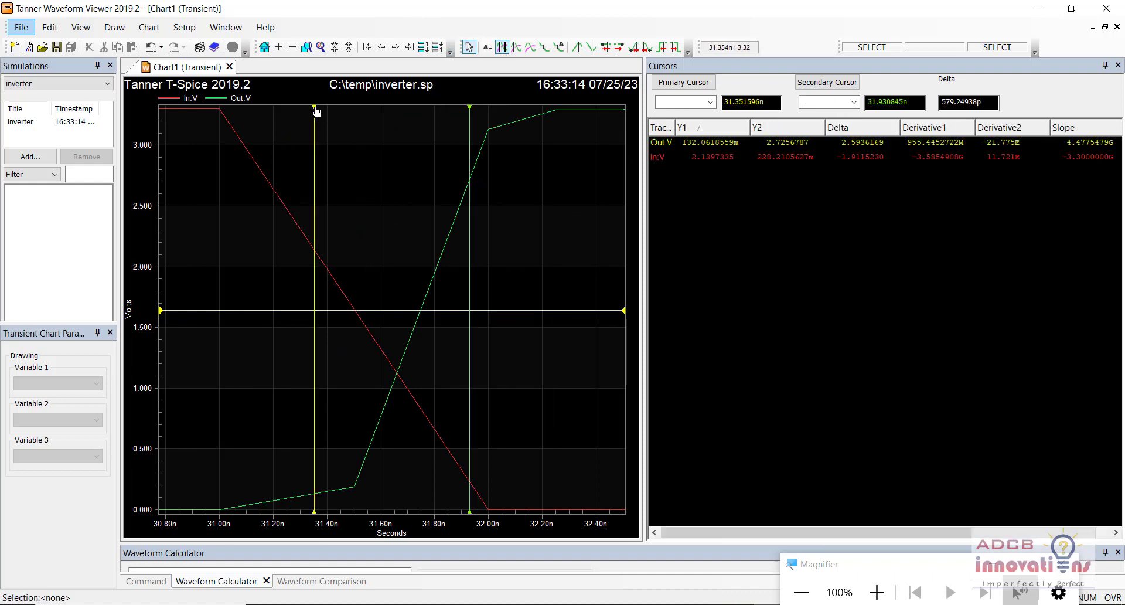
{"action": "left_click", "coordinate": [315, 112]}
{"action": "left_click_drag", "start_coordinate": [314, 113], "coordinate": [359, 124]}
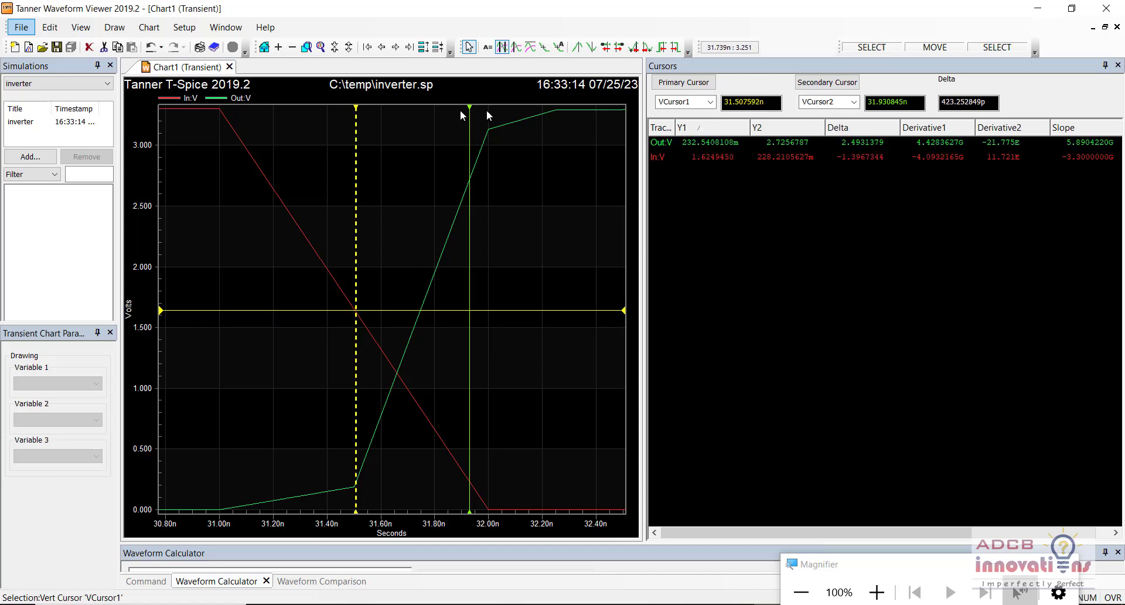
{"action": "left_click", "coordinate": [469, 112]}
{"action": "left_click_drag", "start_coordinate": [470, 112], "coordinate": [420, 112]}
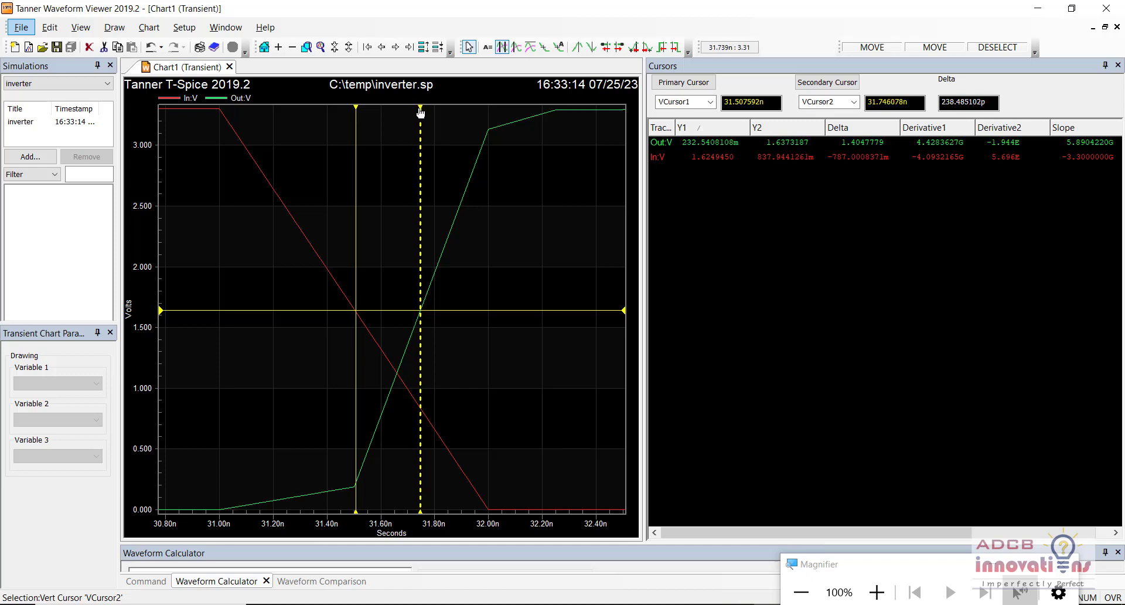
{"action": "left_click", "coordinate": [490, 165]}
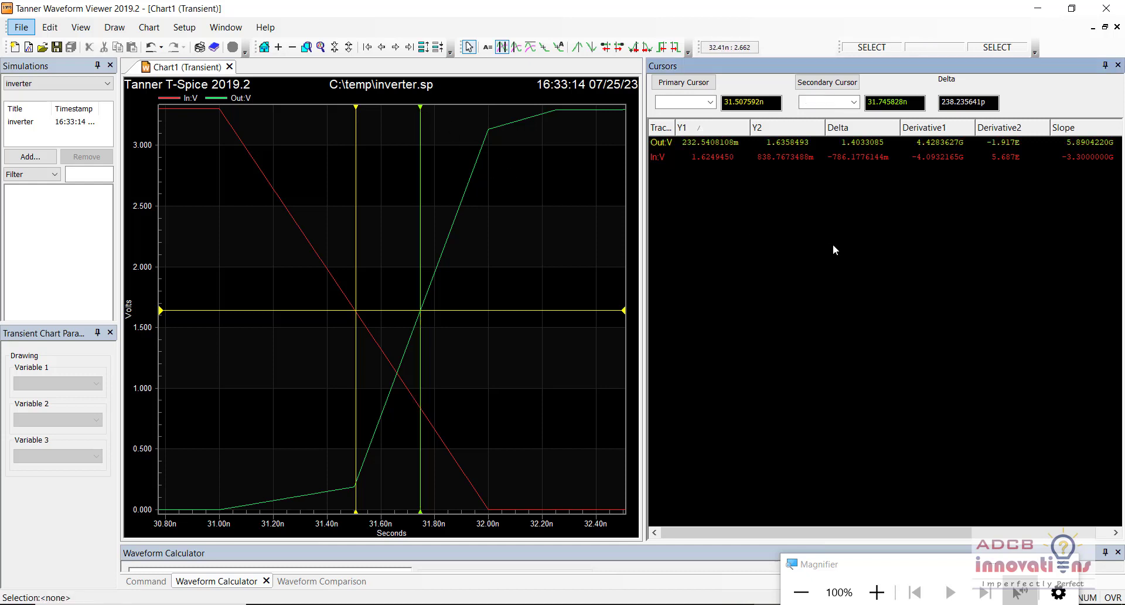
Read the time delta between the new cursors and sort the cursor table by Derivative1.
{"action": "double_click", "coordinate": [968, 106]}
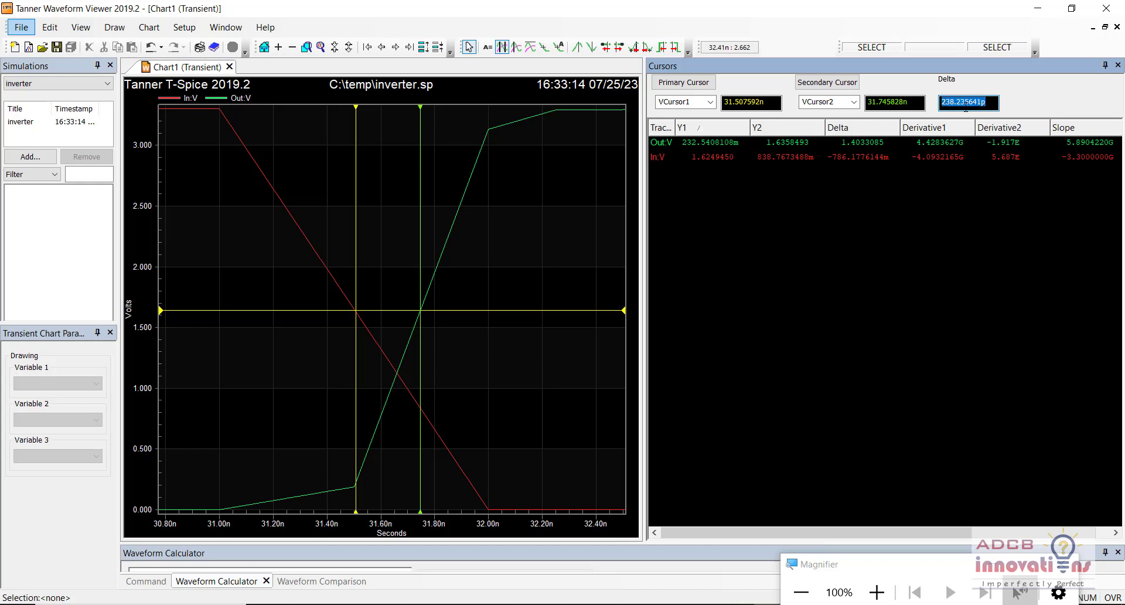
{"action": "left_click_drag", "start_coordinate": [965, 109], "coordinate": [950, 108]}
{"action": "left_click", "coordinate": [932, 146]}
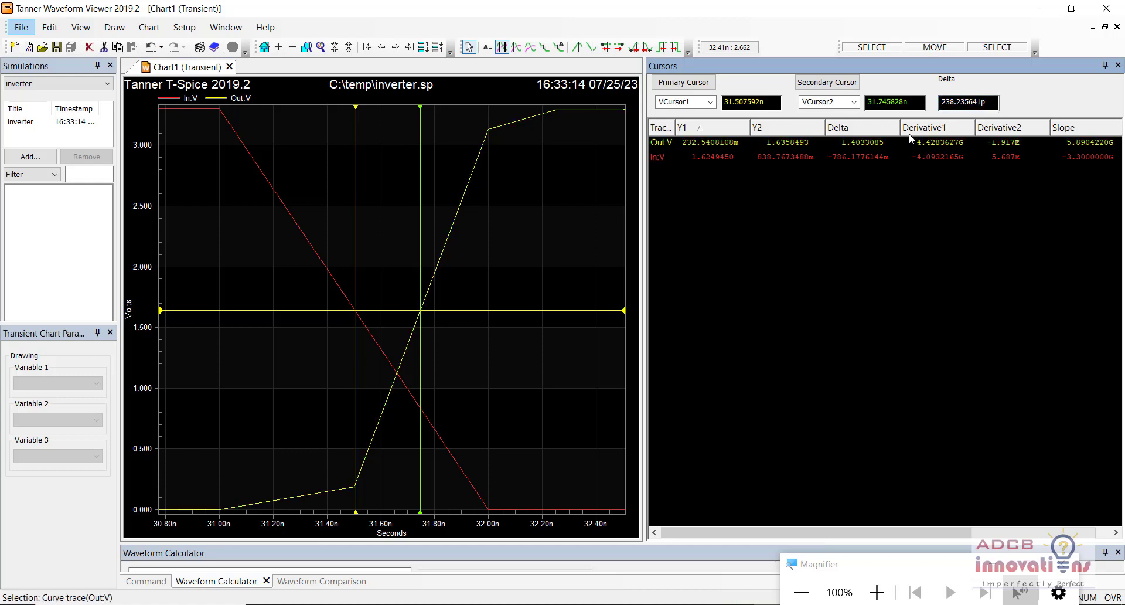
{"action": "left_click", "coordinate": [909, 131]}
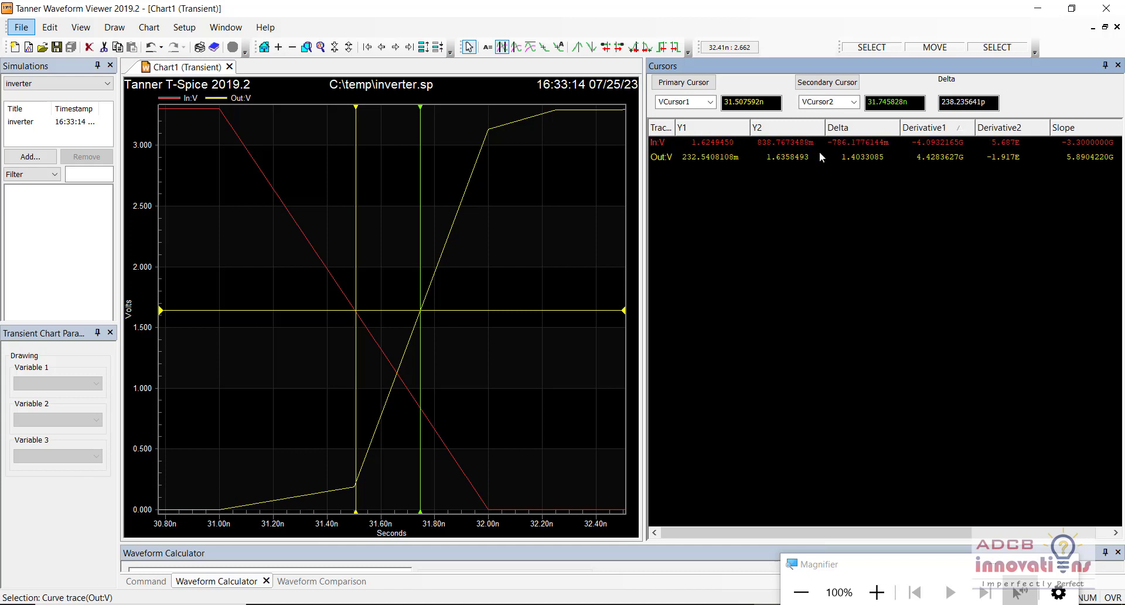
Set the secondary cursor VCursor2 to 31.74824n and make the primary cursor the selected one.
{"action": "left_click", "coordinate": [889, 102]}
{"action": "left_click", "coordinate": [827, 89]}
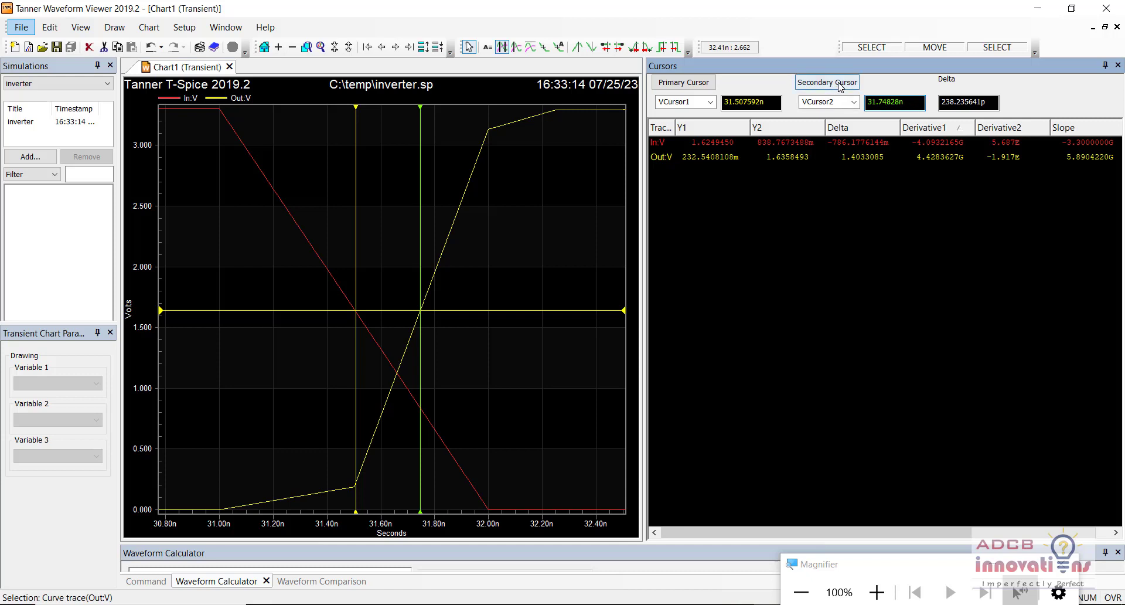
{"action": "left_click", "coordinate": [697, 83]}
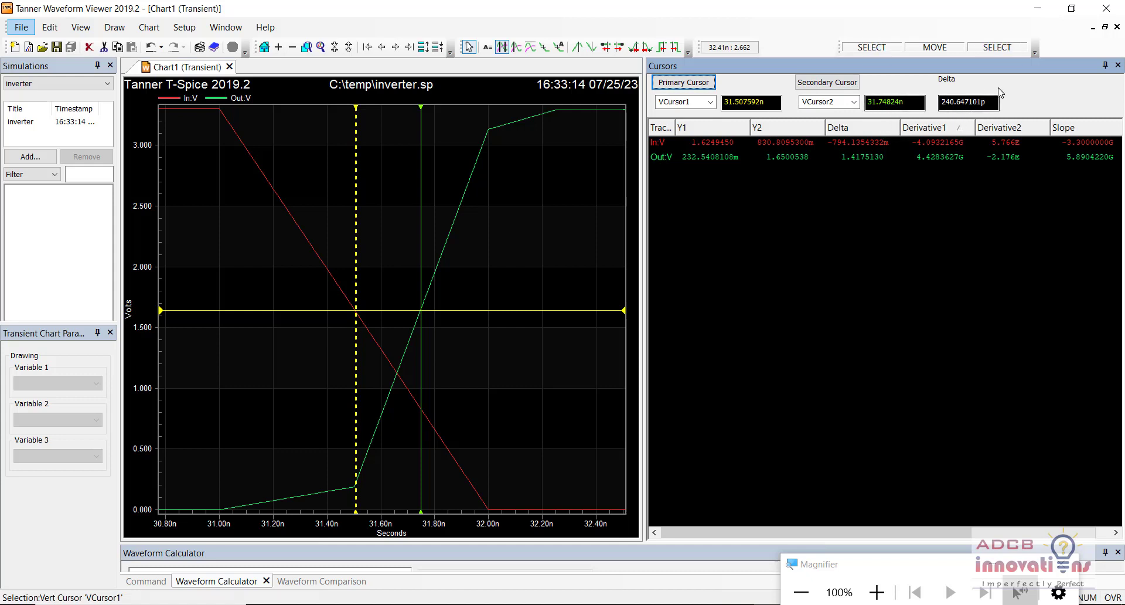
Check both vertical cursors' placement on the chart and read the updated time delta for Tplh.
{"action": "left_click", "coordinate": [960, 105]}
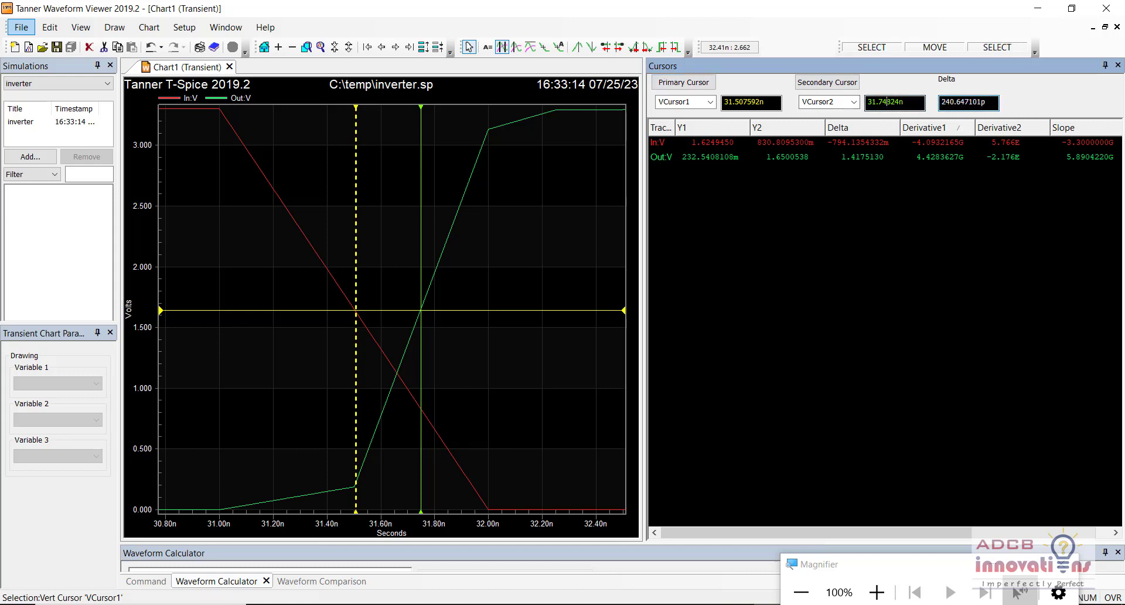
{"action": "left_click", "coordinate": [887, 102]}
{"action": "left_click", "coordinate": [421, 111]}
{"action": "left_click", "coordinate": [357, 111]}
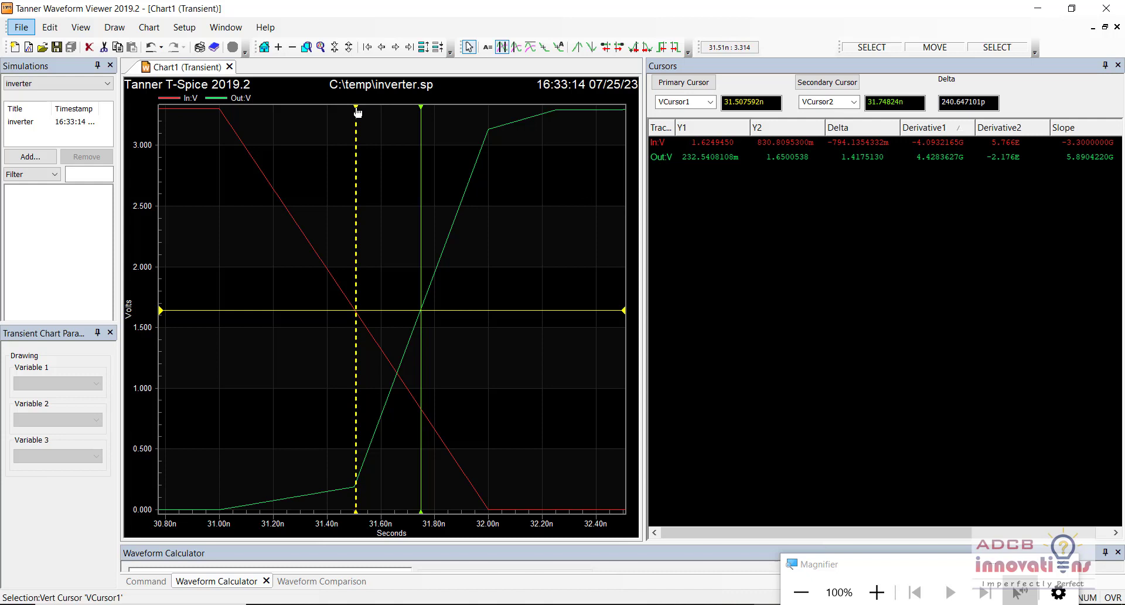
{"action": "left_click_drag", "start_coordinate": [358, 111], "coordinate": [358, 112]}
{"action": "left_click", "coordinate": [840, 231]}
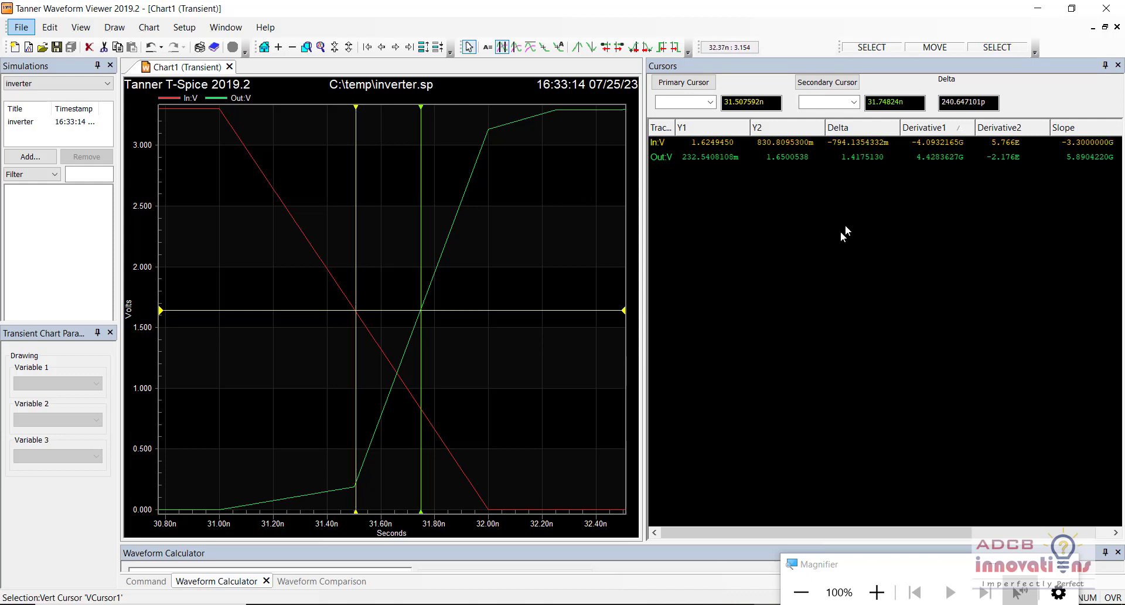
{"action": "left_click", "coordinate": [959, 98]}
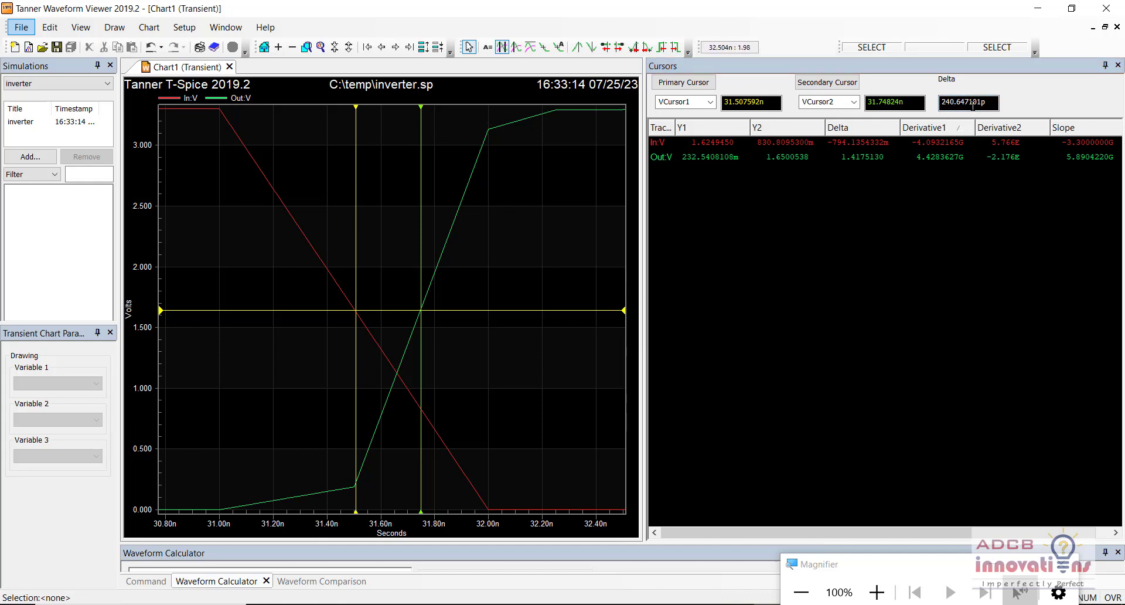
Switch to the PowerPoint notes slide and complete the Tplh bullet as Tplh=240.64p, leaving a blank line below it.
{"action": "left_click_drag", "start_coordinate": [965, 102], "coordinate": [939, 102]}
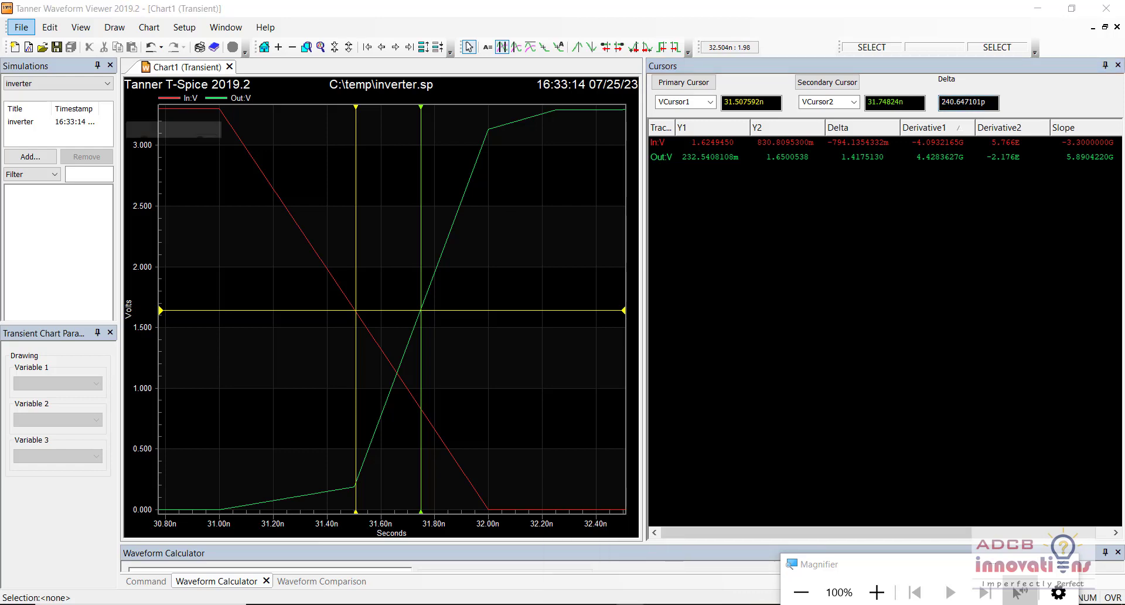
{"action": "key", "text": "alt+Tab"}
{"action": "type", "text": "2"}
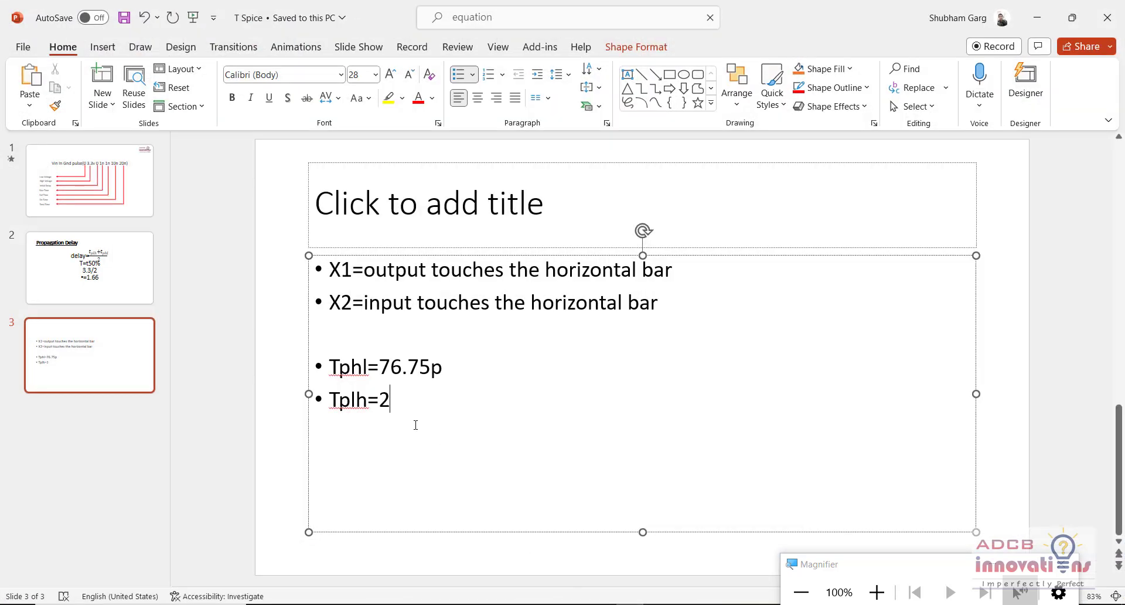
{"action": "type", "text": "40.64p"}
{"action": "key", "text": "Return"}
{"action": "key", "text": "Return"}
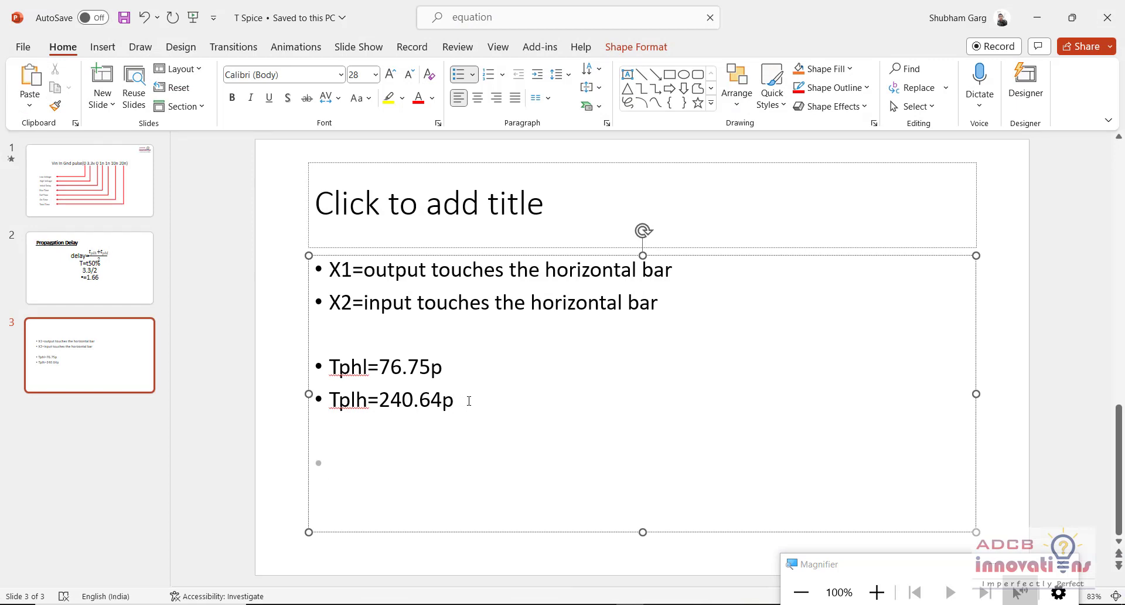
Add a bullet below the Tphl and Tplh values with the averaging expression (76.75+240.64)/2=.
{"action": "left_click_drag", "start_coordinate": [468, 400], "coordinate": [329, 328]}
{"action": "left_click", "coordinate": [401, 514]}
{"action": "type", "text": "76.75+240.6"}
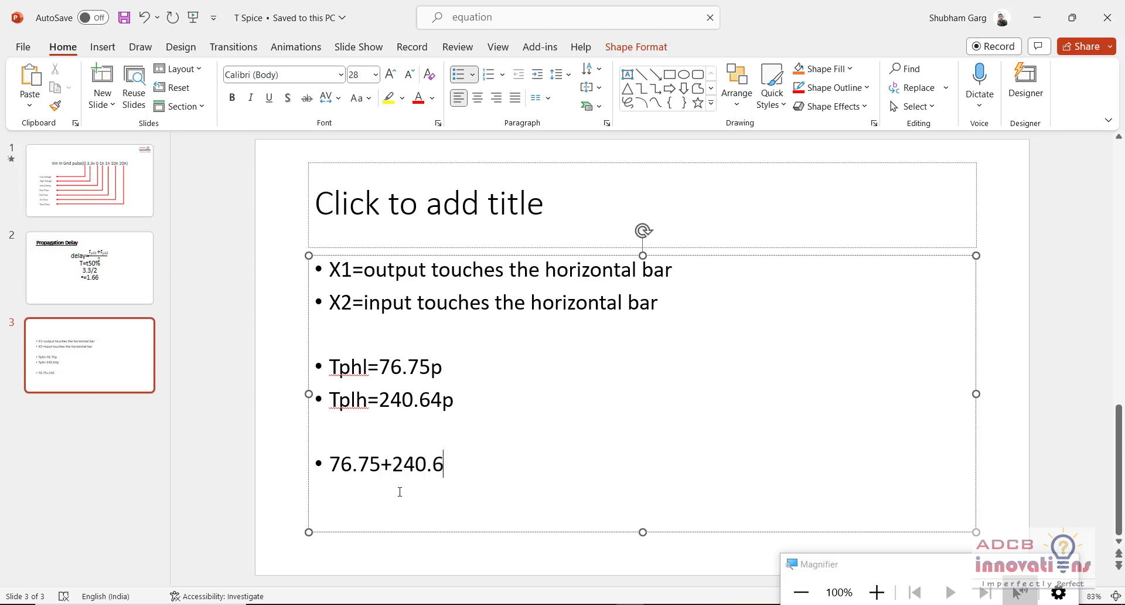
{"action": "type", "text": "4"}
{"action": "key", "text": "Return"}
{"action": "key", "text": "BackSpace"}
{"action": "type", "text": "("}
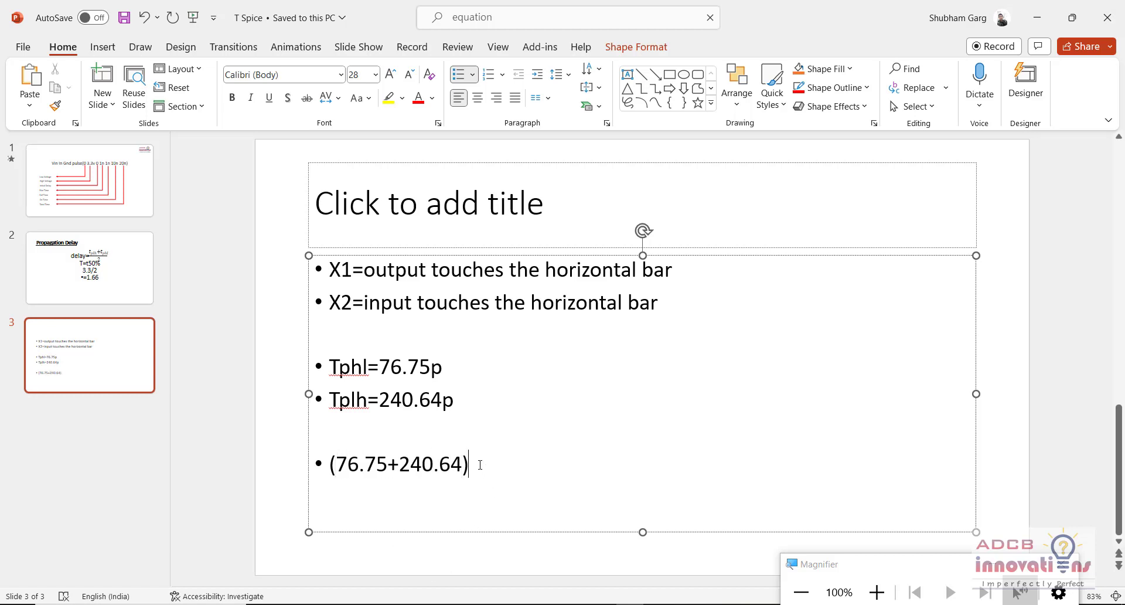
{"action": "type", "text": "/2="}
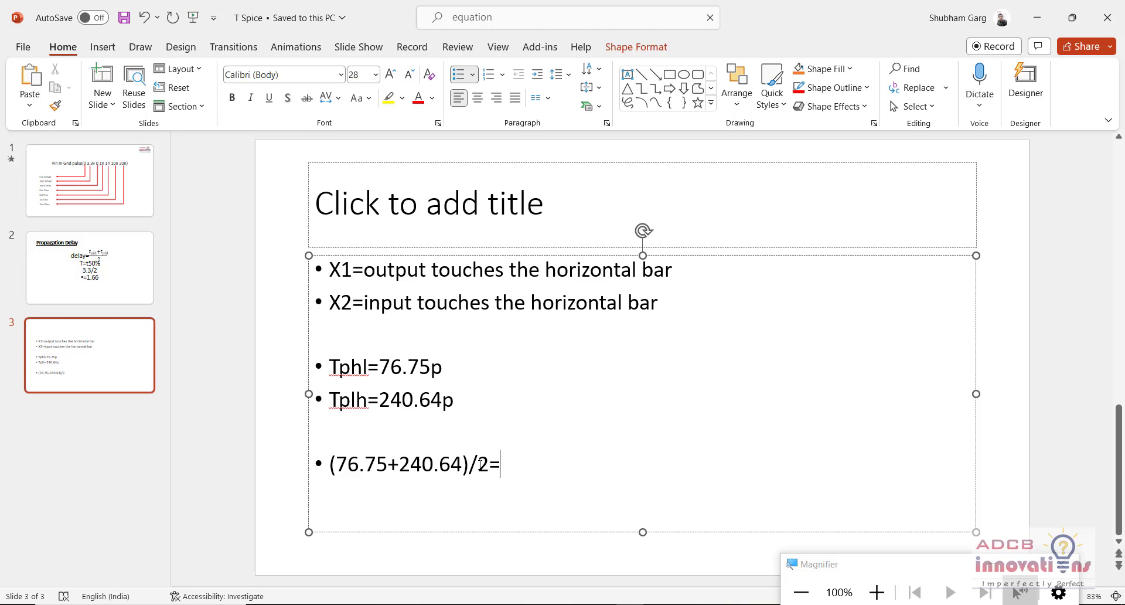